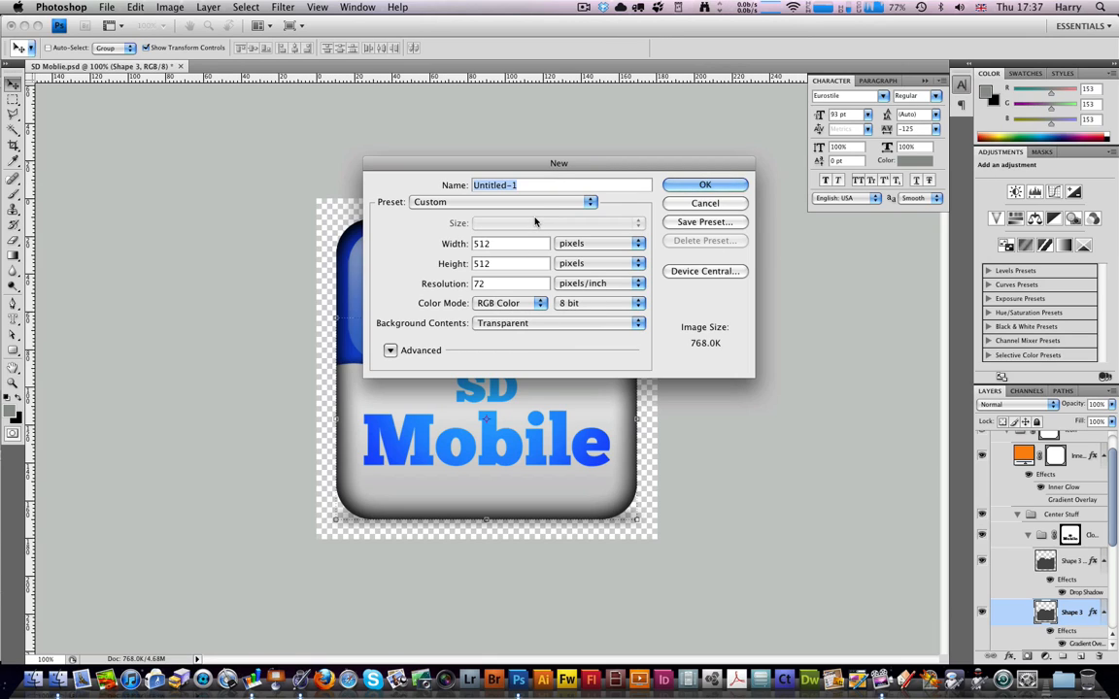
# Create a new transparent 512 × 512 pixel document named "Mobile Me Icon"
pyautogui.write('Mobli')
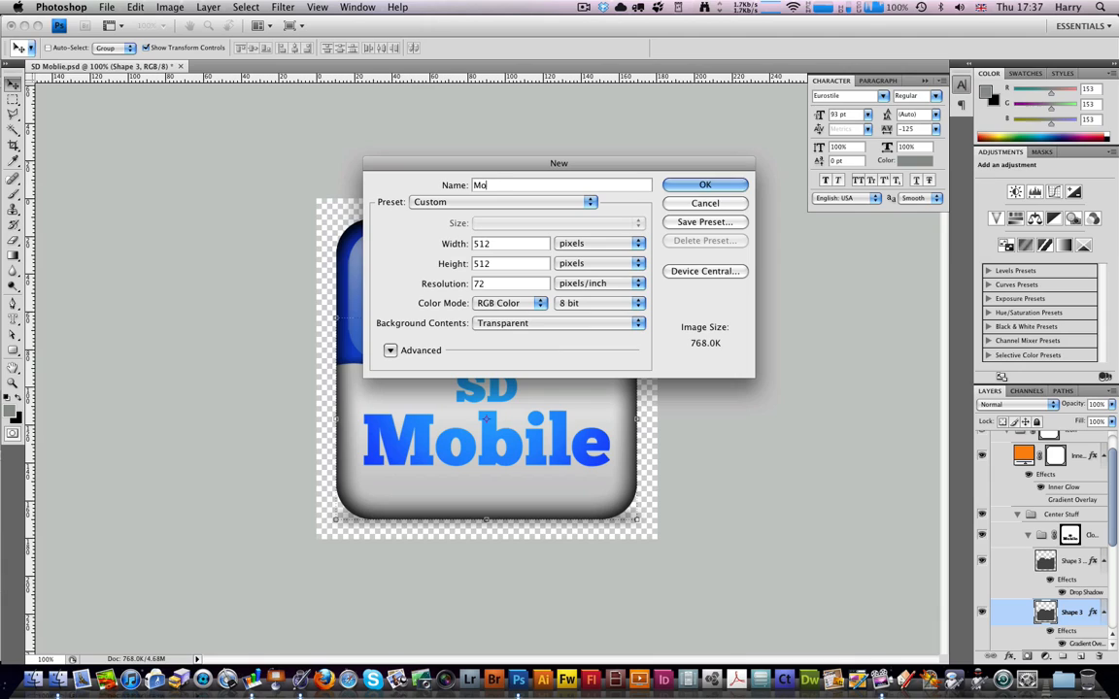
pyautogui.press('BackSpace')
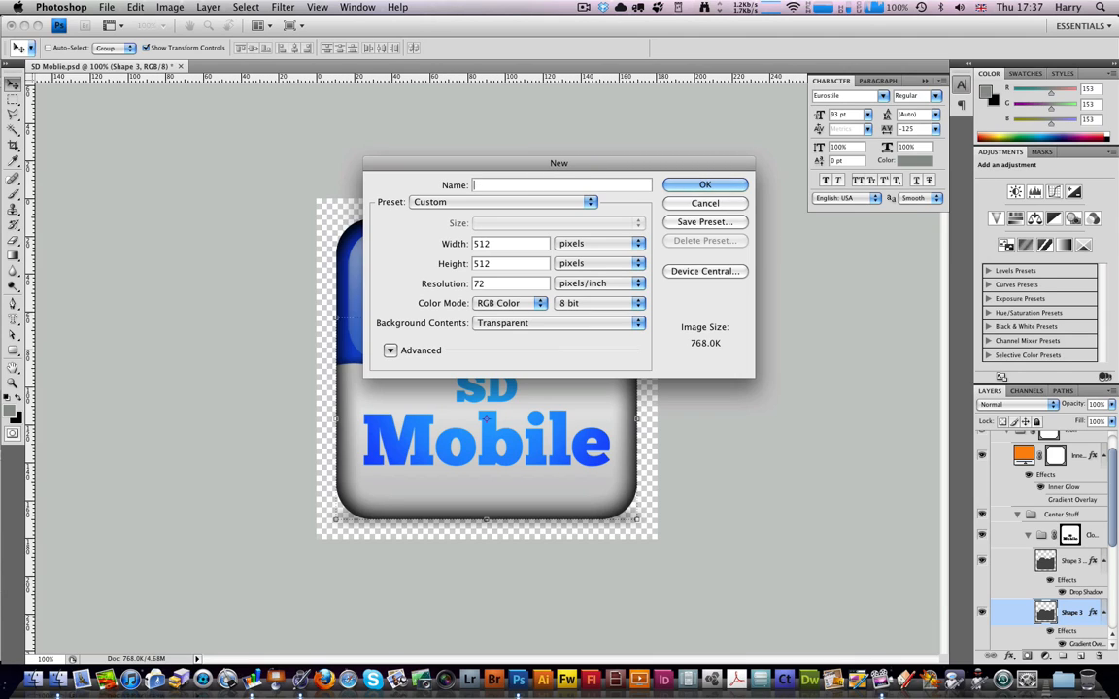
pyautogui.write('Mobile Me Icon')
pyautogui.press('Escape')
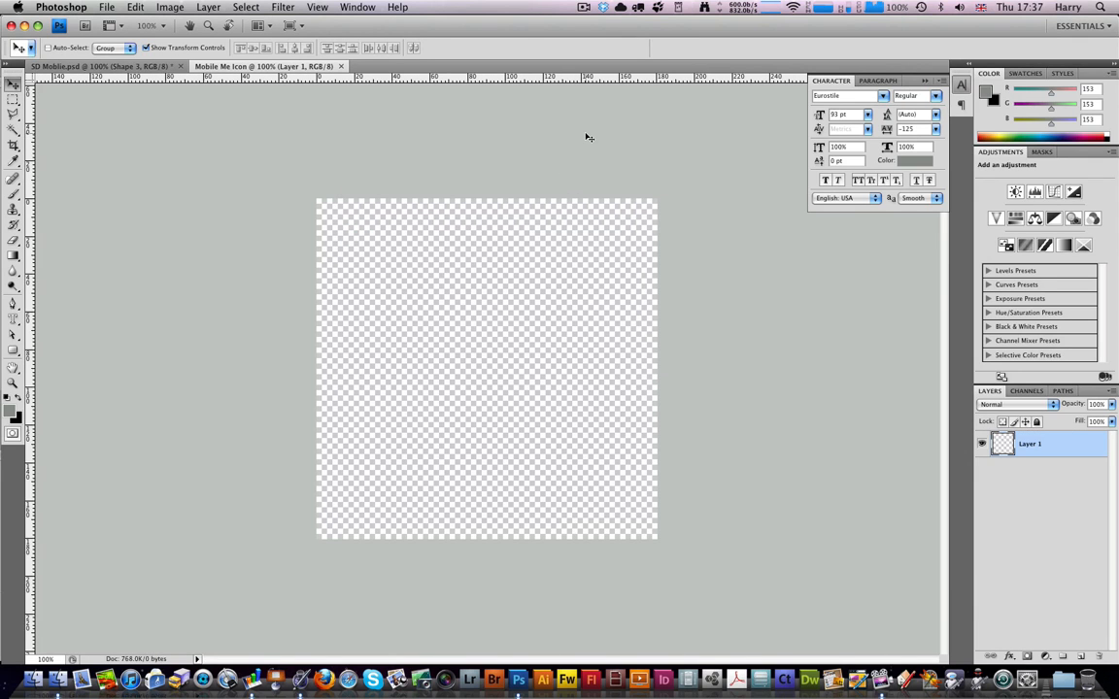
# Draw a rounded rectangle shape with a 70 px corner radius covering the whole canvas
pyautogui.click(11, 351)
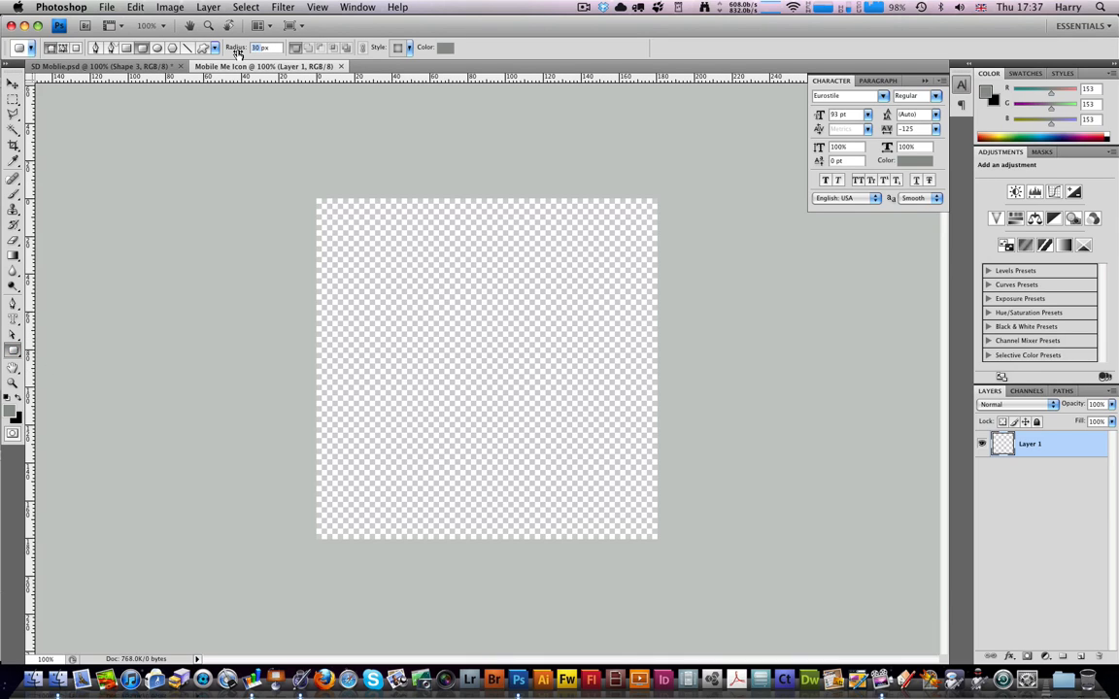
pyautogui.write('7px')
pyautogui.moveTo(317, 200); pyautogui.dragTo(657, 539)
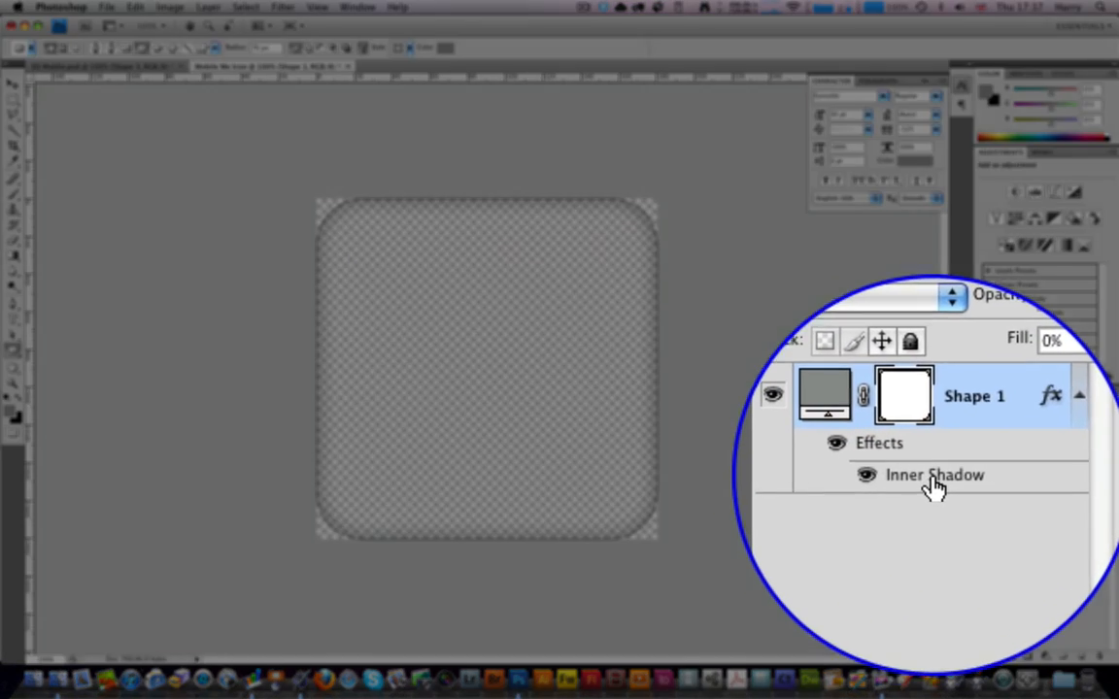
# Set the angle of the rounded rectangle's inner shadow to 90 degrees
pyautogui.doubleClick(1045, 477)
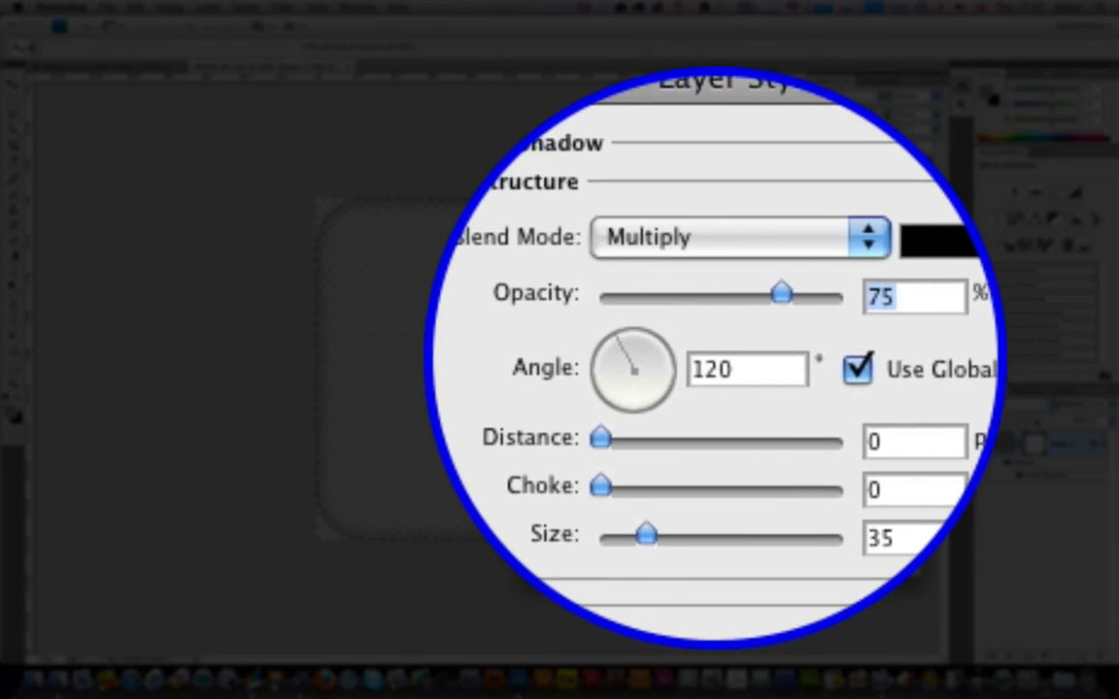
pyautogui.moveTo(694, 375); pyautogui.dragTo(693, 346)
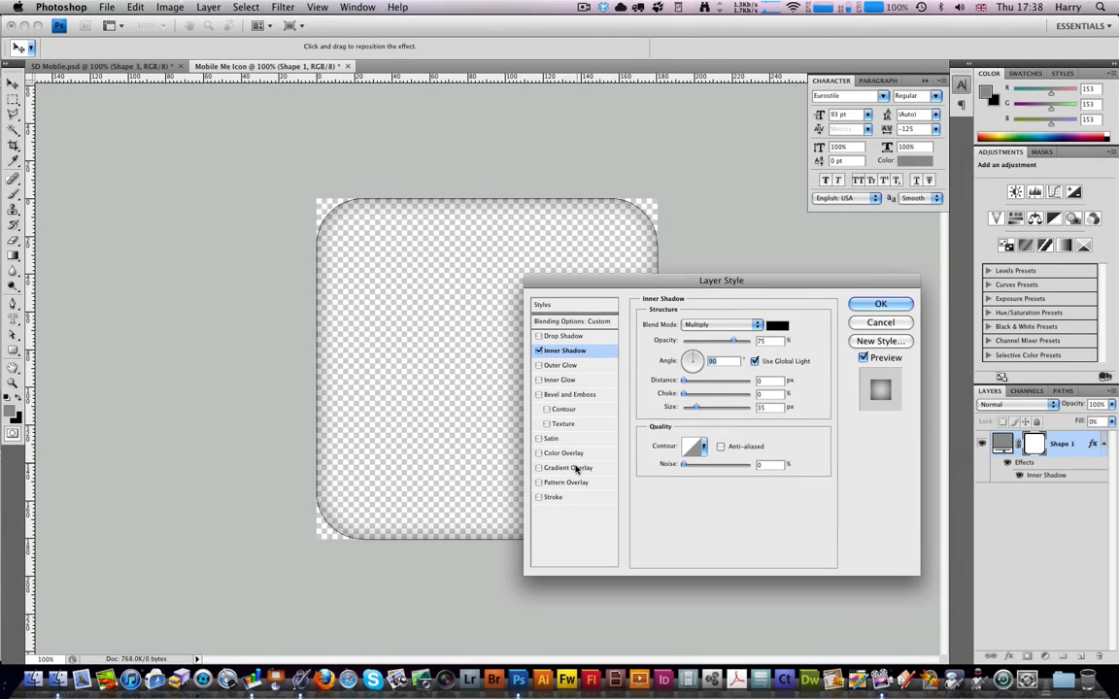
pyautogui.click(880, 304)
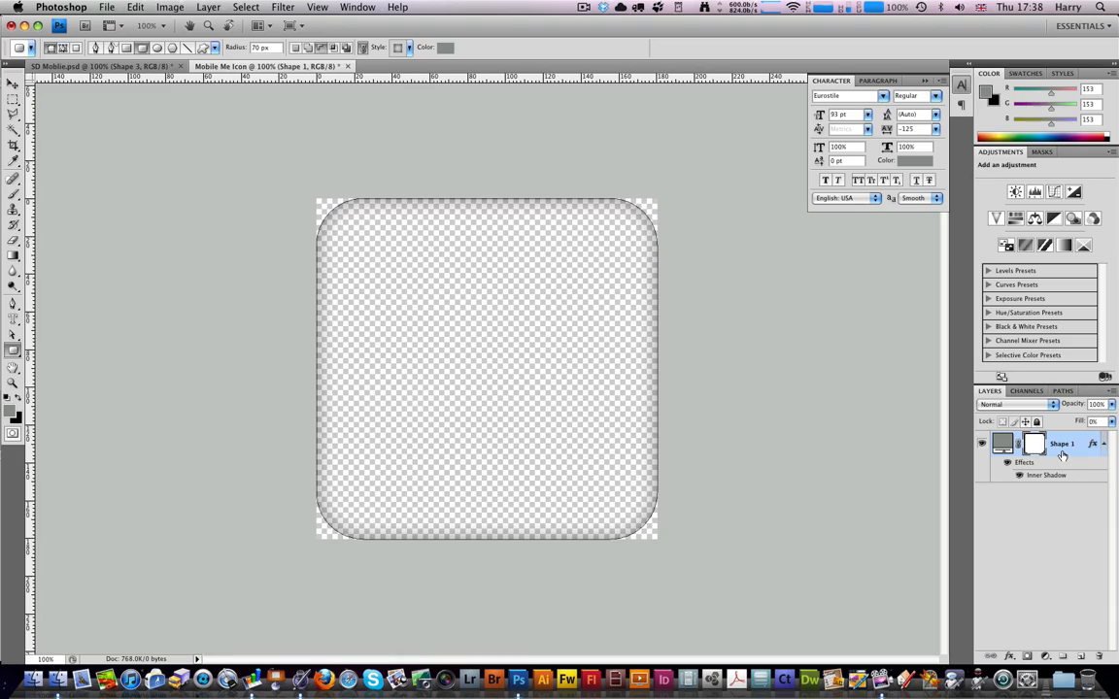
# Duplicate the rounded rectangle layer below the original and add a gradient overlay to the copy using the dark grey preset gradient
pyautogui.moveTo(1062, 477); pyautogui.dragTo(1064, 478)
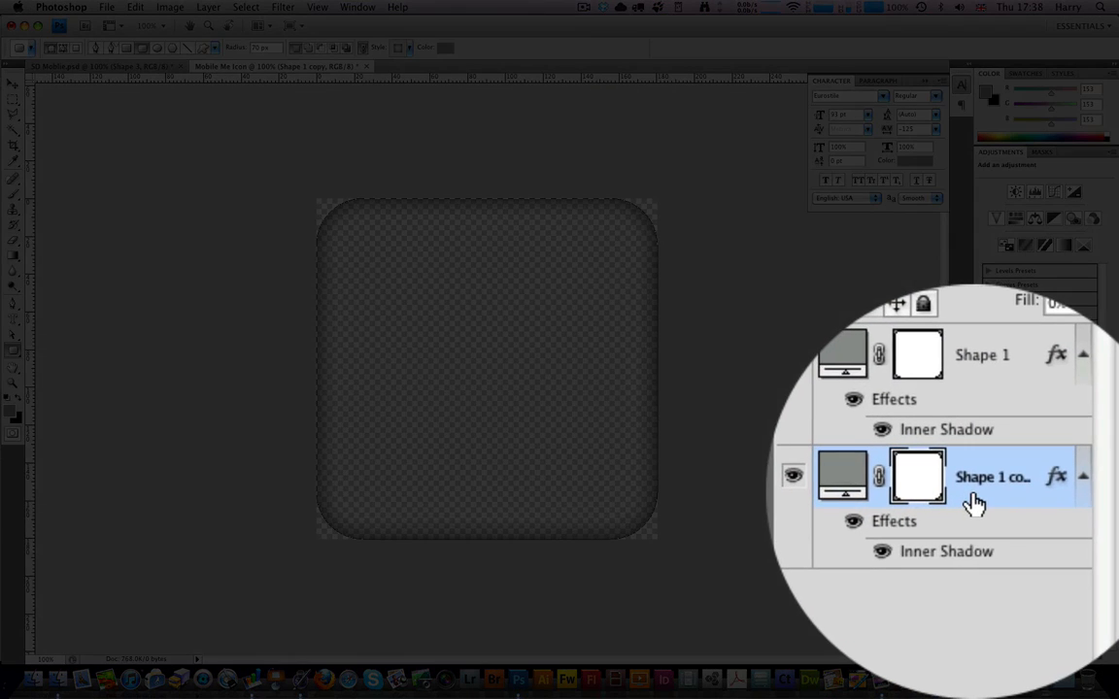
pyautogui.doubleClick(1056, 503)
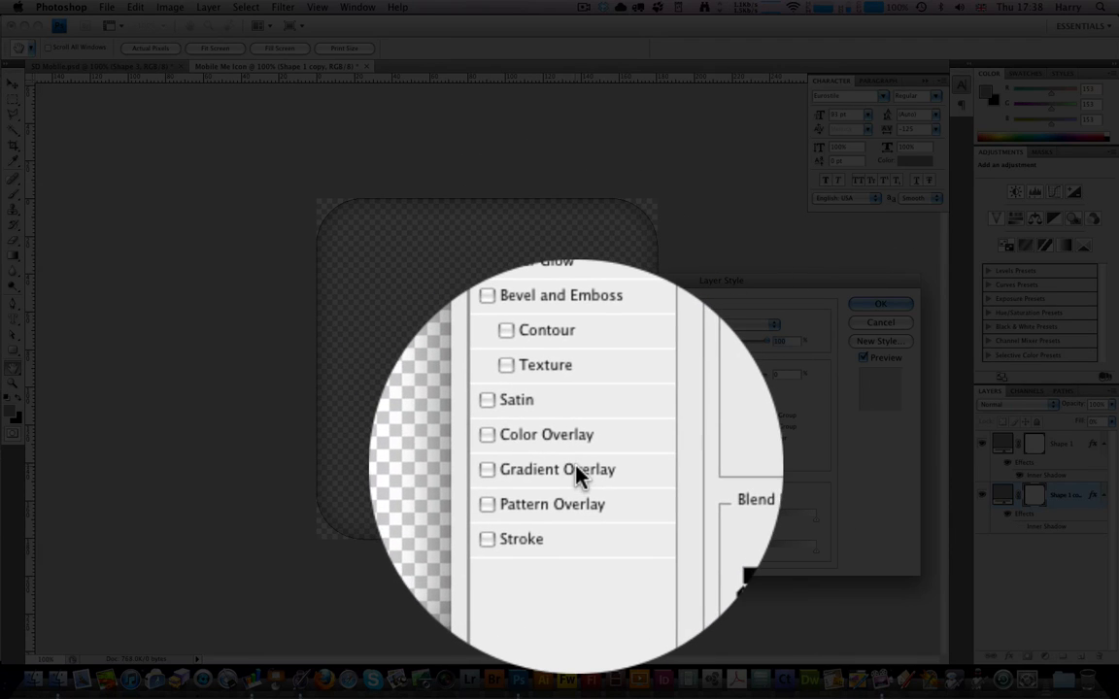
pyautogui.click(576, 469)
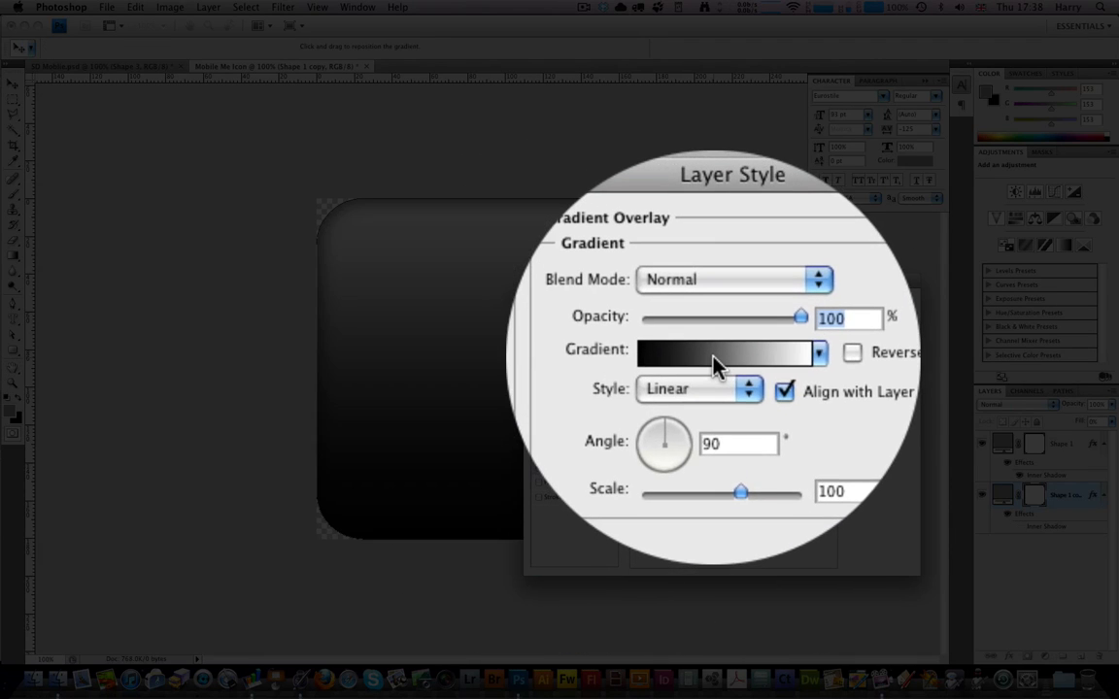
pyautogui.click(713, 357)
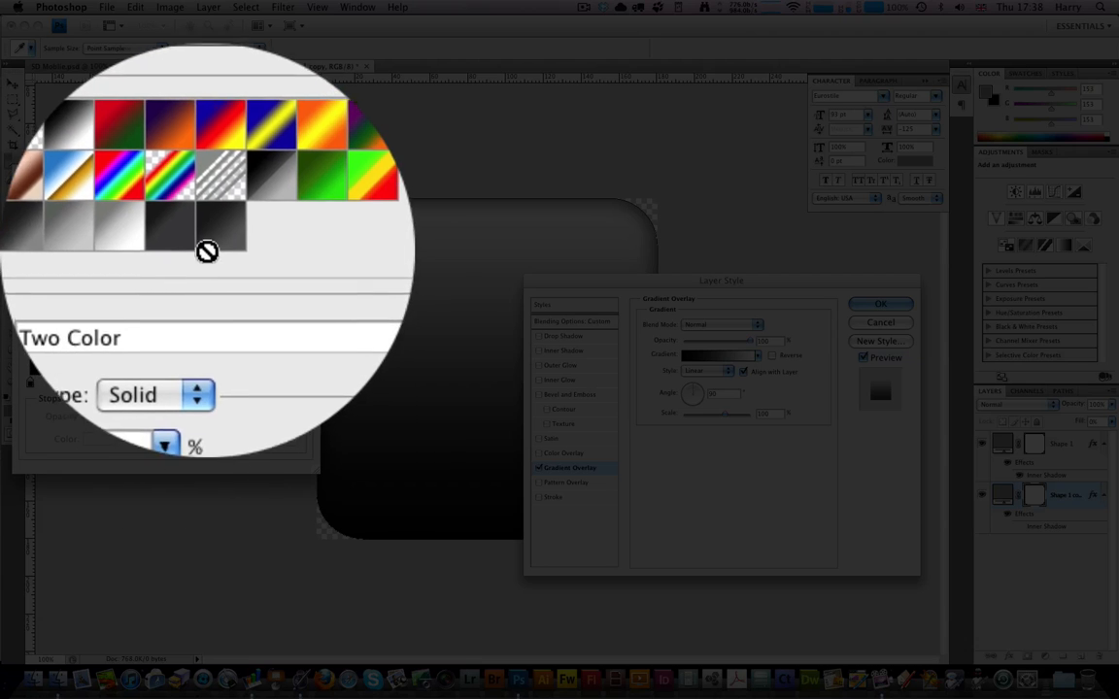
pyautogui.click(207, 251)
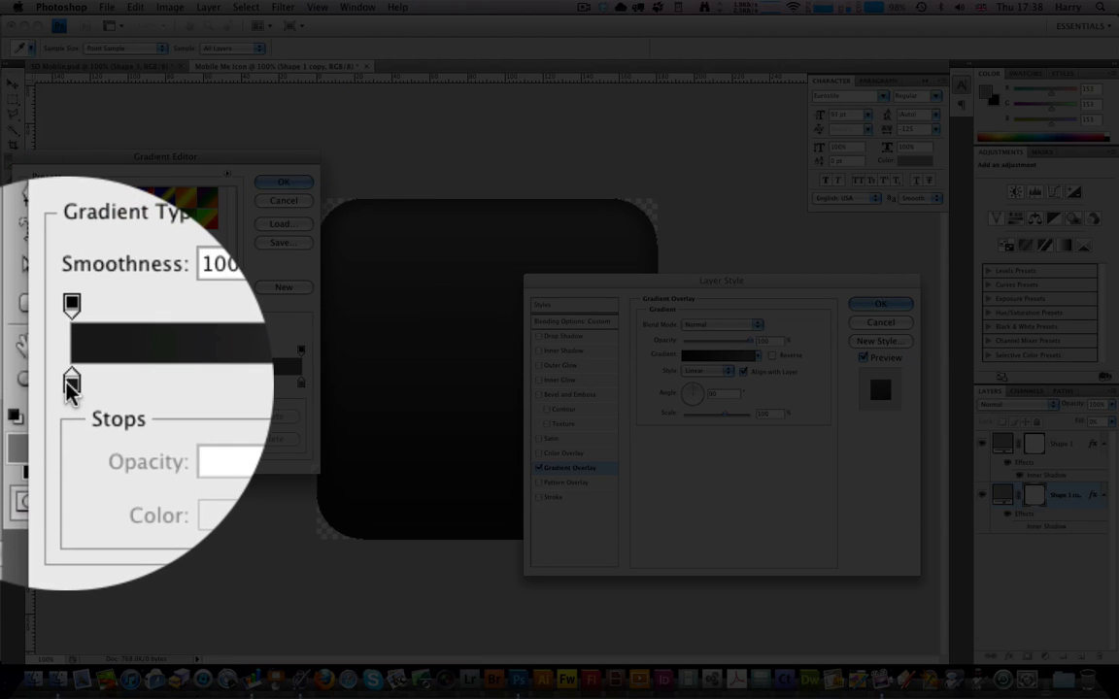
# Recolour the gradient's starting colour stop to a light grey
pyautogui.doubleClick(68, 385)
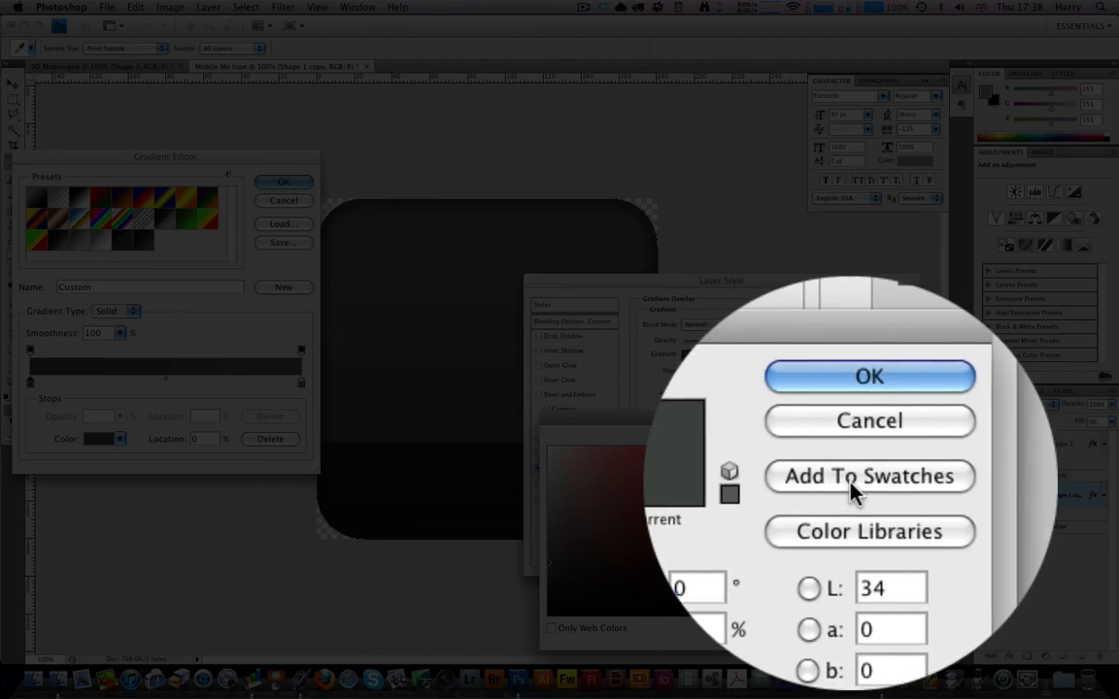
pyautogui.click(812, 463)
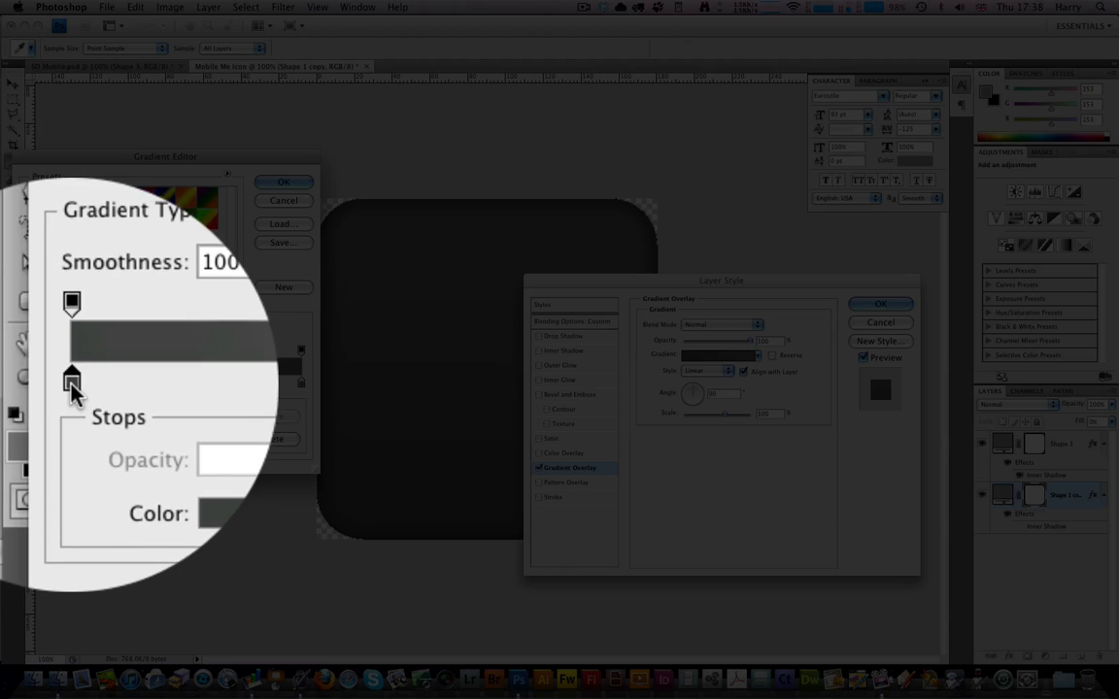
pyautogui.moveTo(71, 385); pyautogui.dragTo(201, 445)
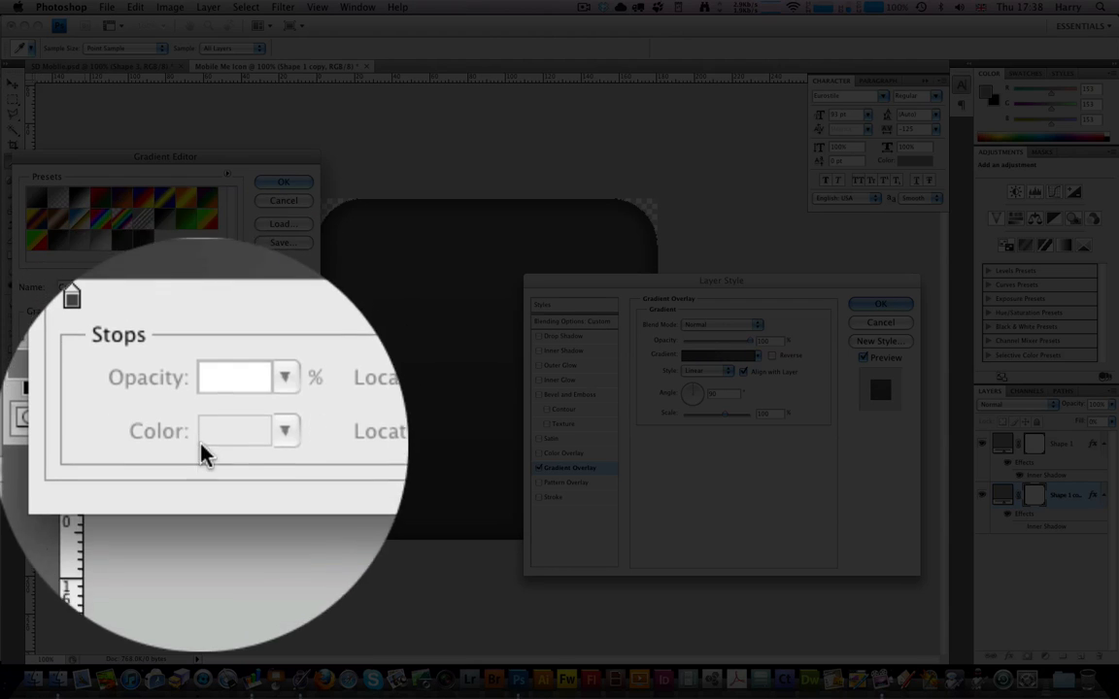
pyautogui.moveTo(71, 384)
pyautogui.mouseDown()
pyautogui.moveTo(144, 387)
pyautogui.moveTo(55, 383)
pyautogui.moveTo(70, 384)
pyautogui.mouseUp()
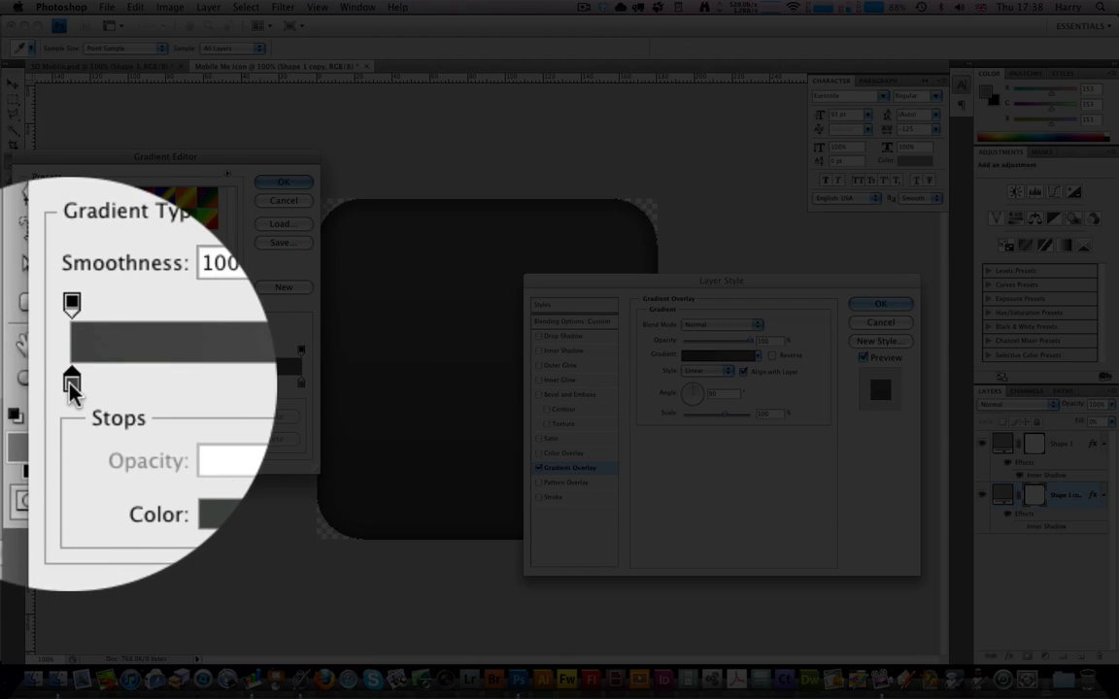
pyautogui.click(98, 439)
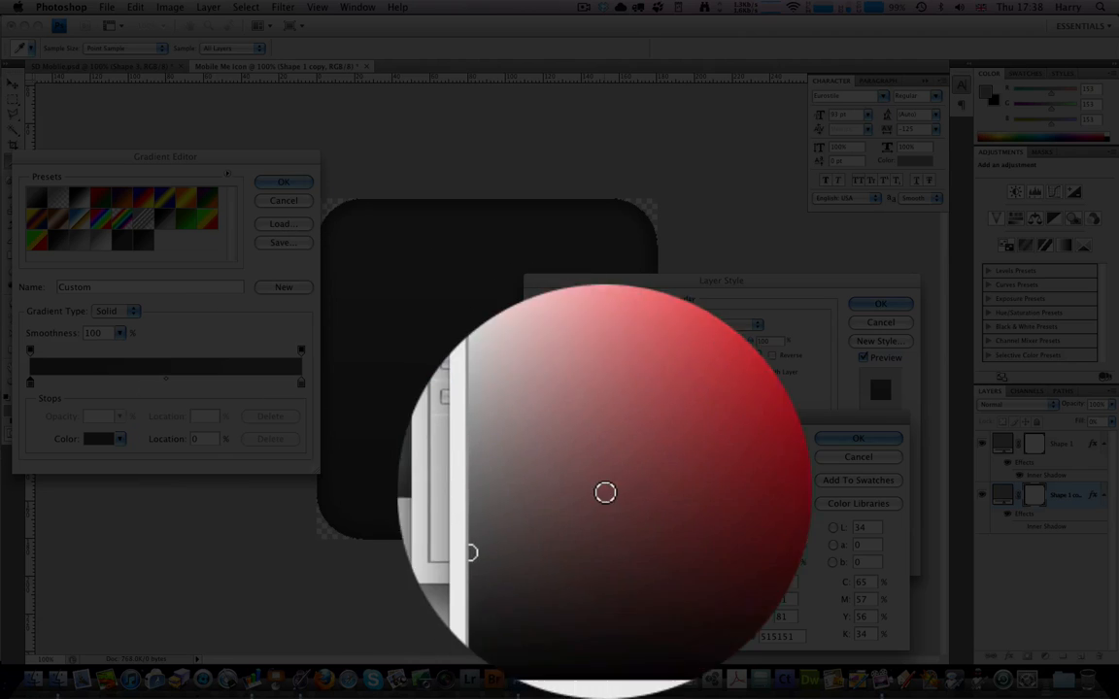
pyautogui.moveTo(612, 491)
pyautogui.mouseDown()
pyautogui.moveTo(515, 491)
pyautogui.moveTo(509, 472)
pyautogui.mouseUp()
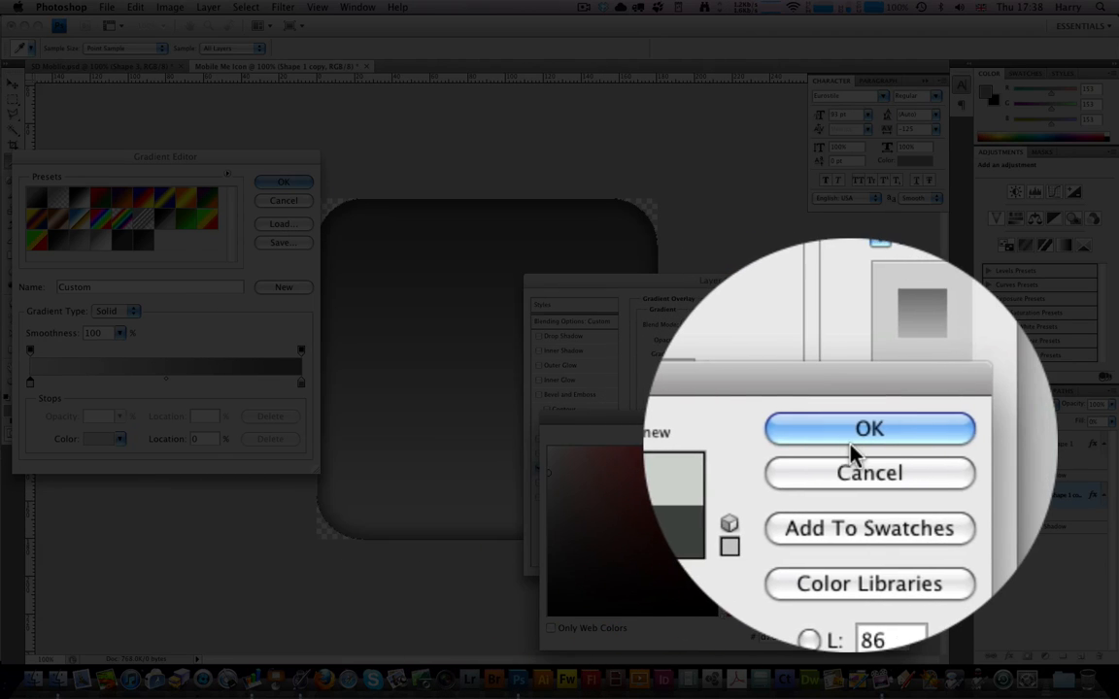
pyautogui.click(852, 447)
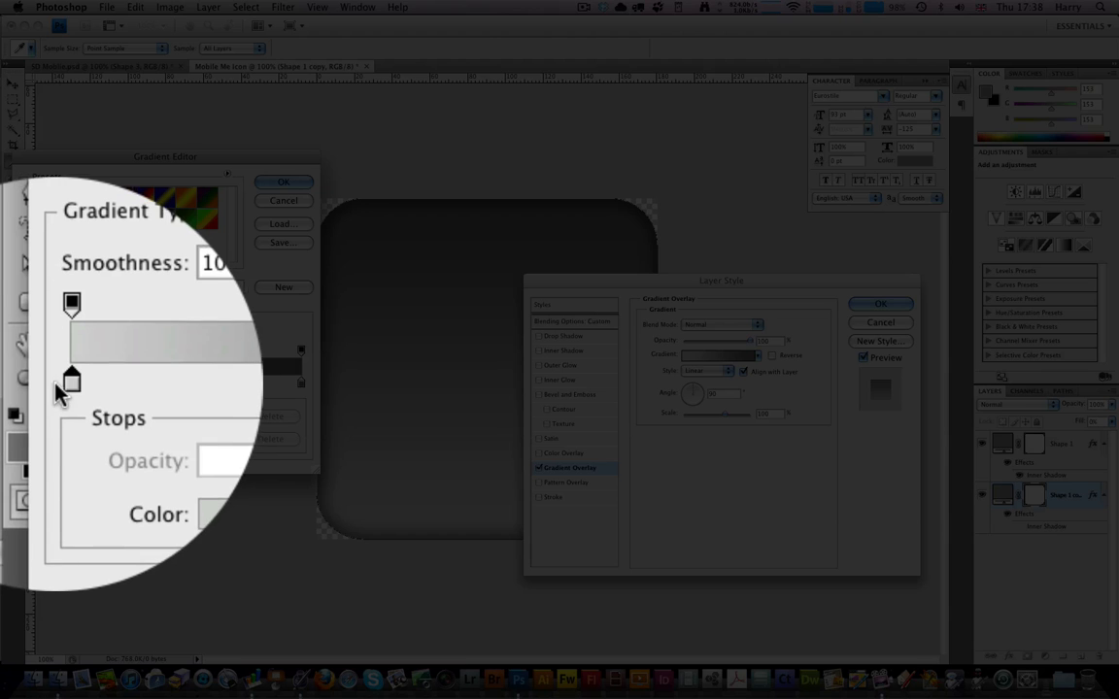
# Change the gradient's starting colour stop to a bright saturated blue
pyautogui.doubleClick(70, 382)
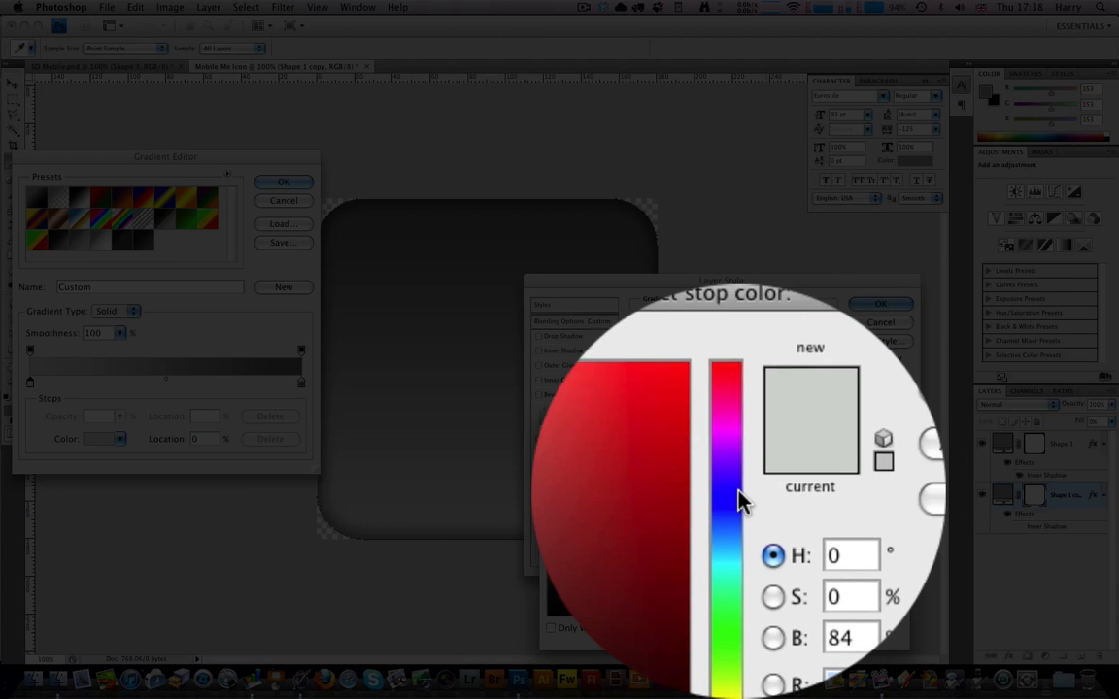
pyautogui.moveTo(738, 501); pyautogui.dragTo(736, 494)
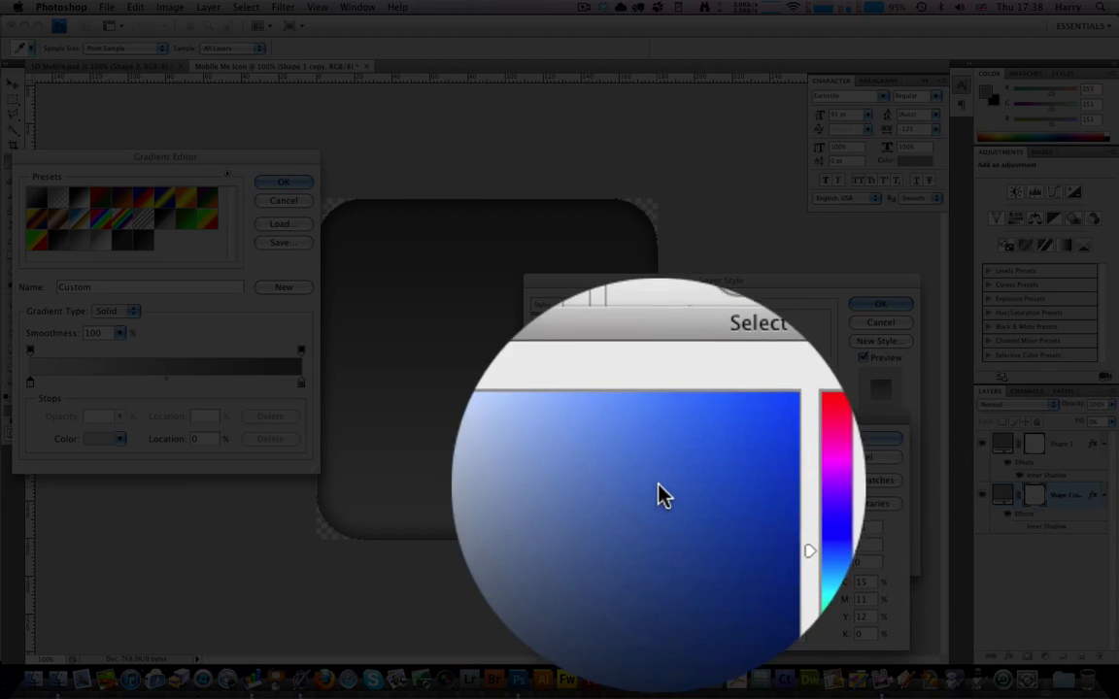
pyautogui.moveTo(660, 480); pyautogui.dragTo(770, 424)
pyautogui.moveTo(736, 492); pyautogui.dragTo(737, 502)
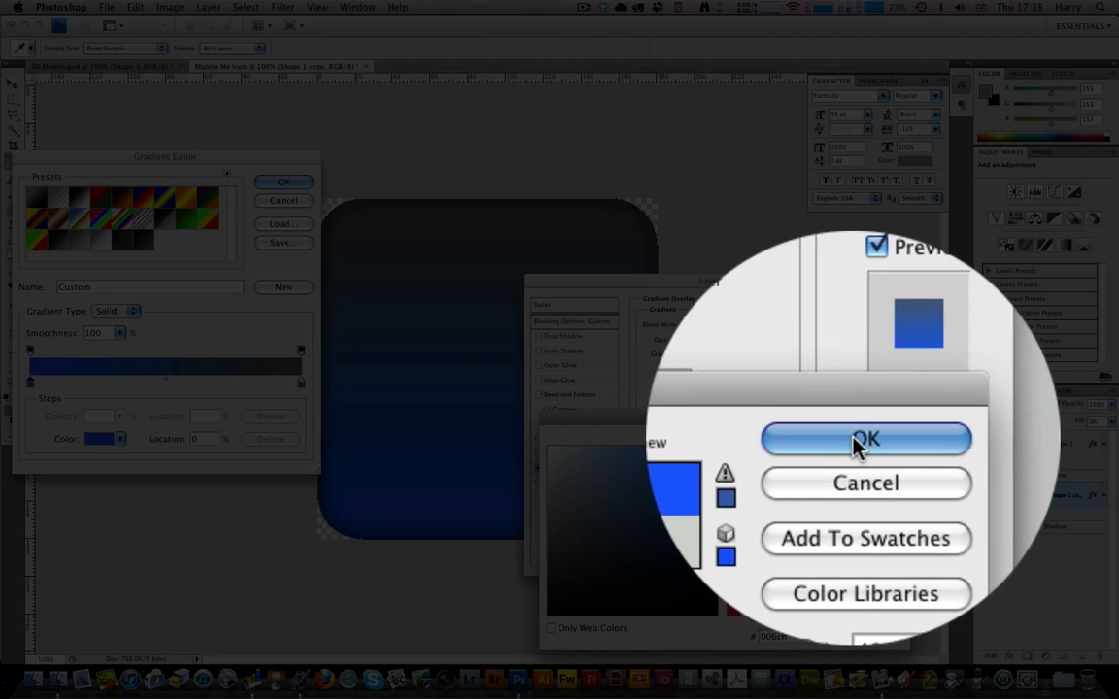
pyautogui.click(854, 438)
# Change the gradient's end colour stop to light blue 00c0ff and accept the edited gradient
pyautogui.click(299, 385)
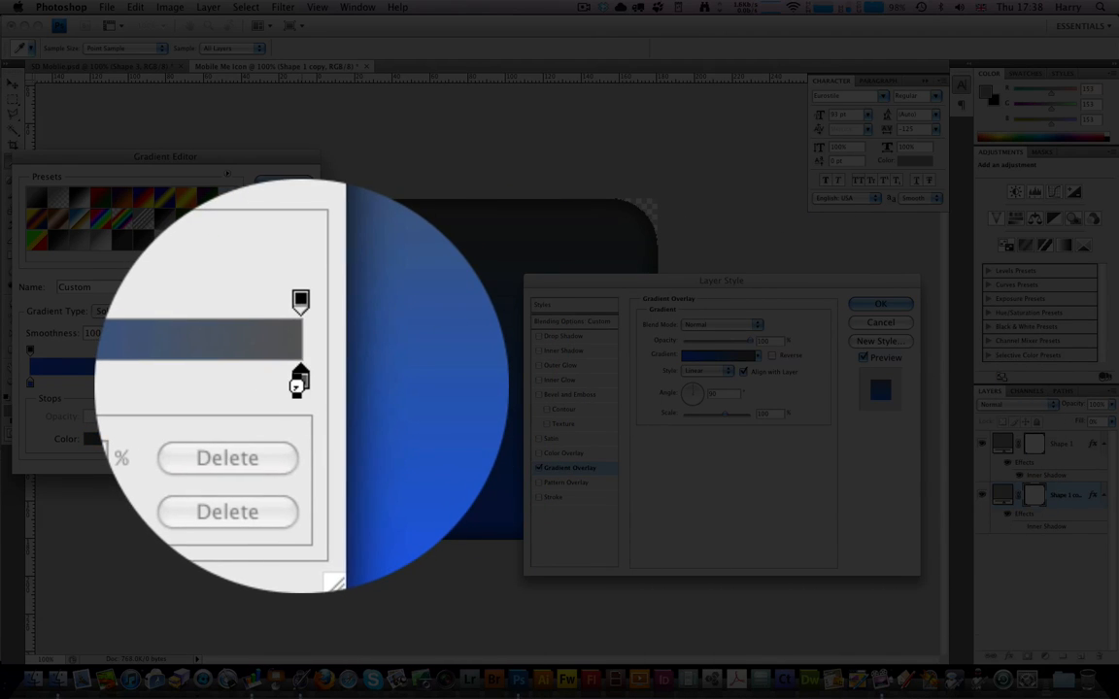
pyautogui.doubleClick(299, 385)
pyautogui.click(735, 498)
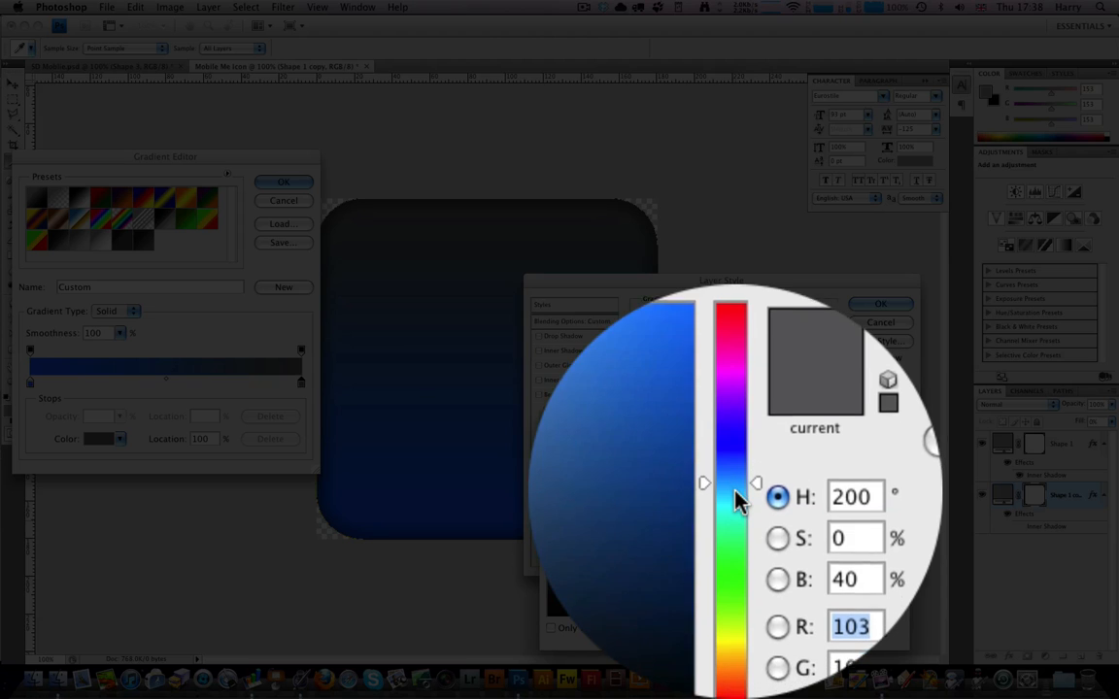
pyautogui.click(735, 494)
pyautogui.moveTo(701, 492); pyautogui.dragTo(783, 420)
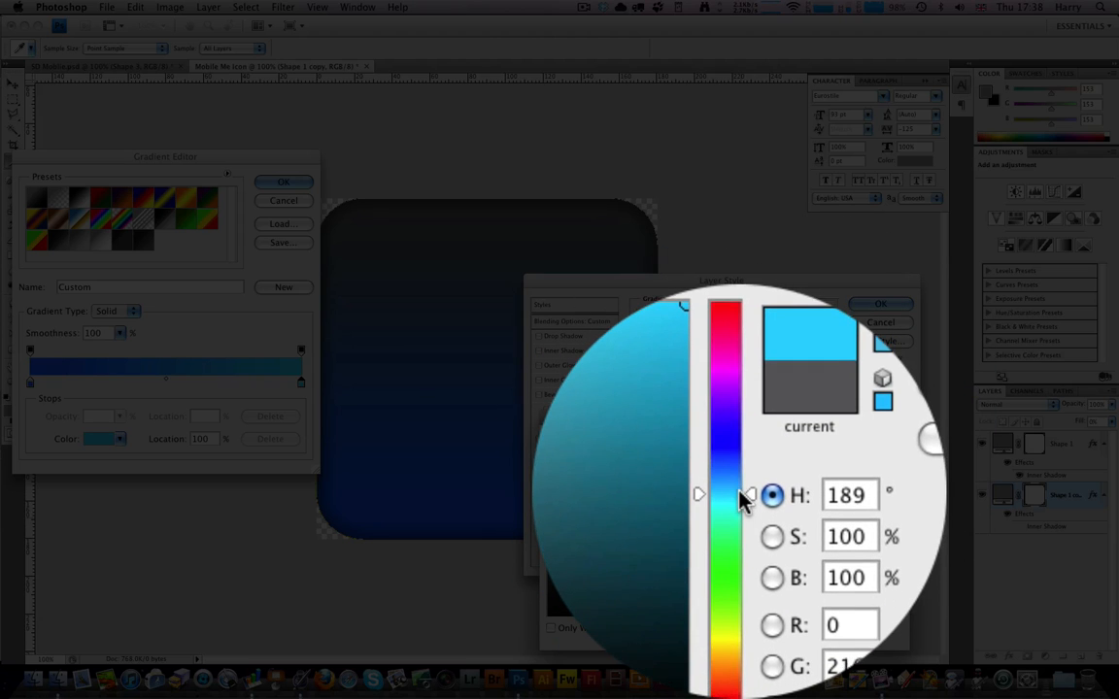
pyautogui.click(739, 498)
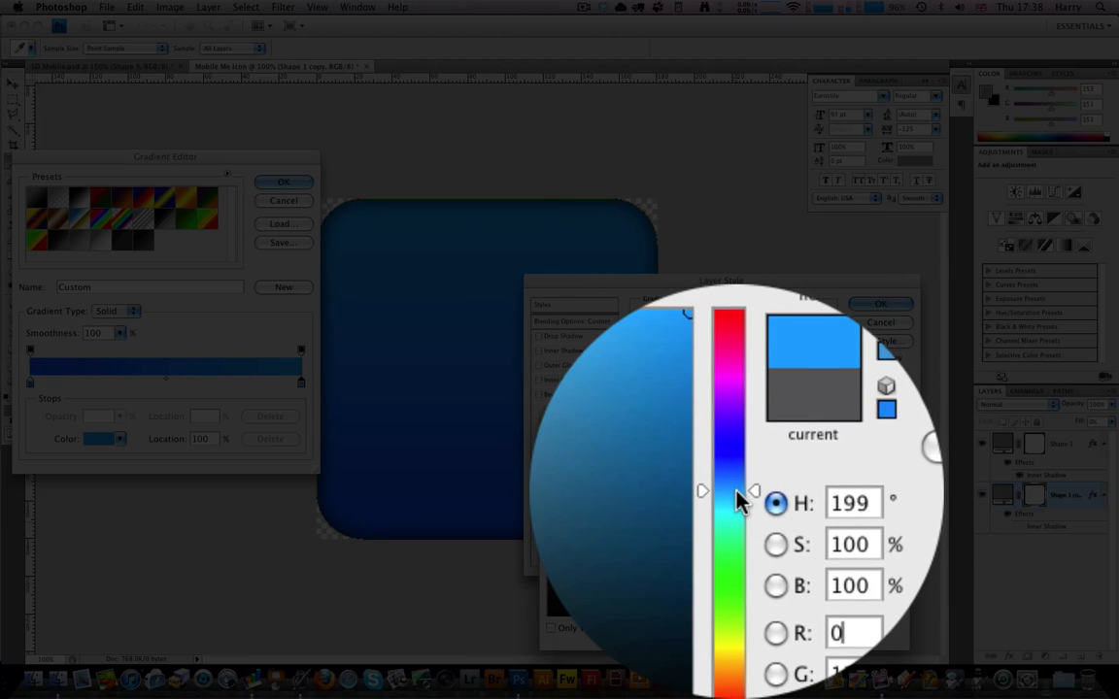
pyautogui.click(738, 501)
pyautogui.click(738, 500)
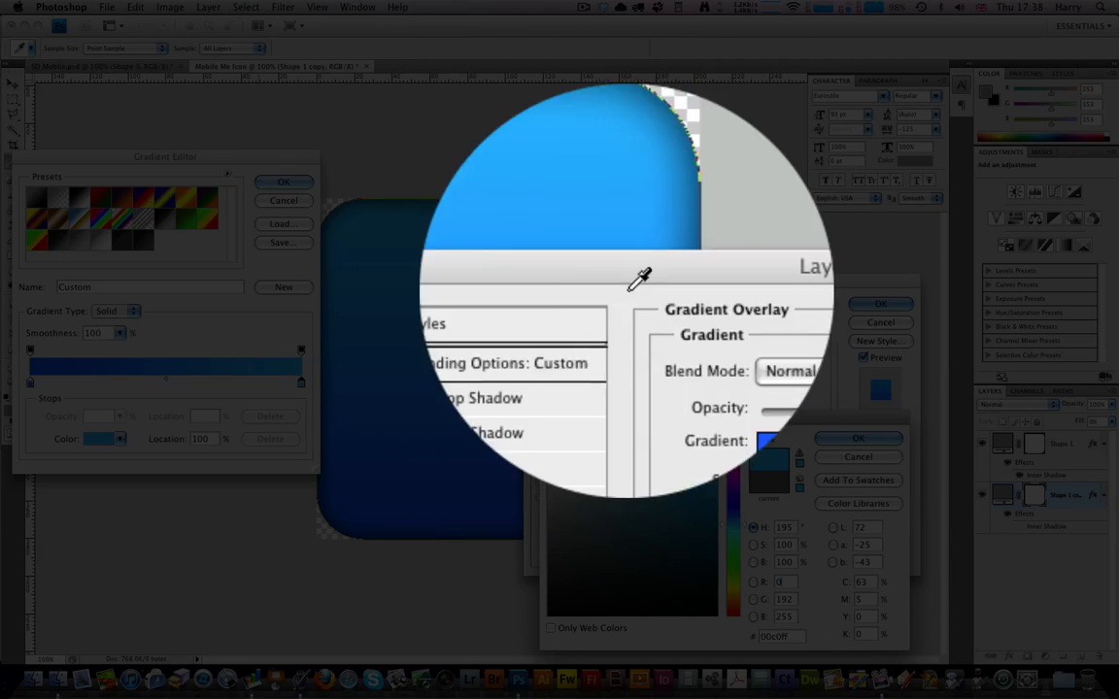
pyautogui.click(855, 438)
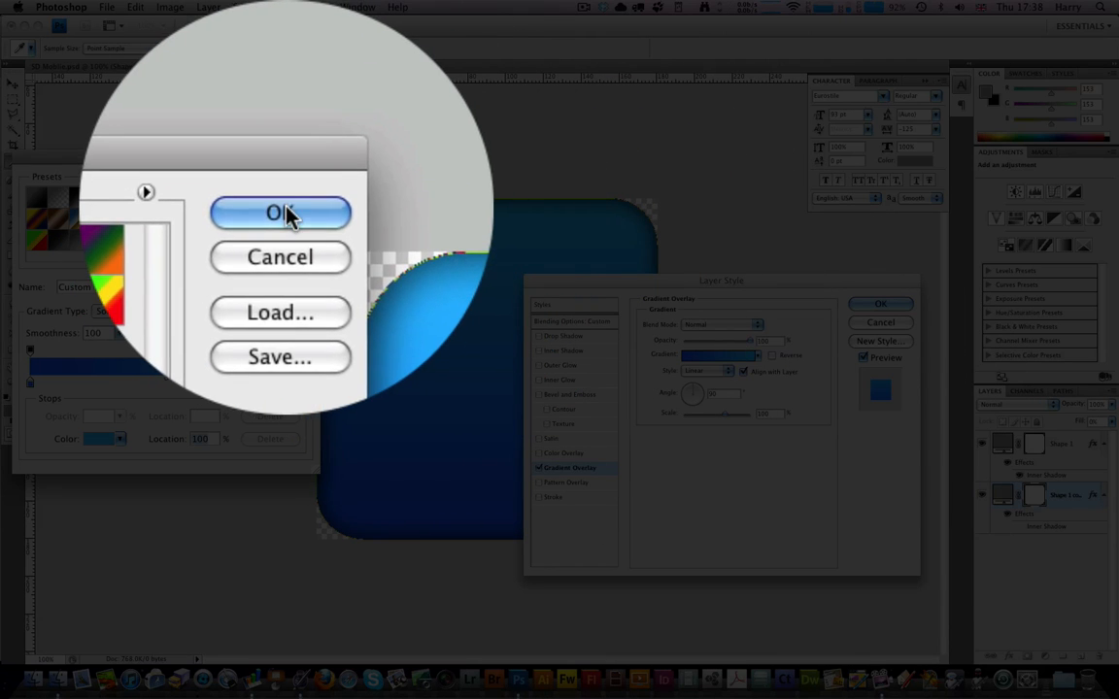
pyautogui.click(283, 206)
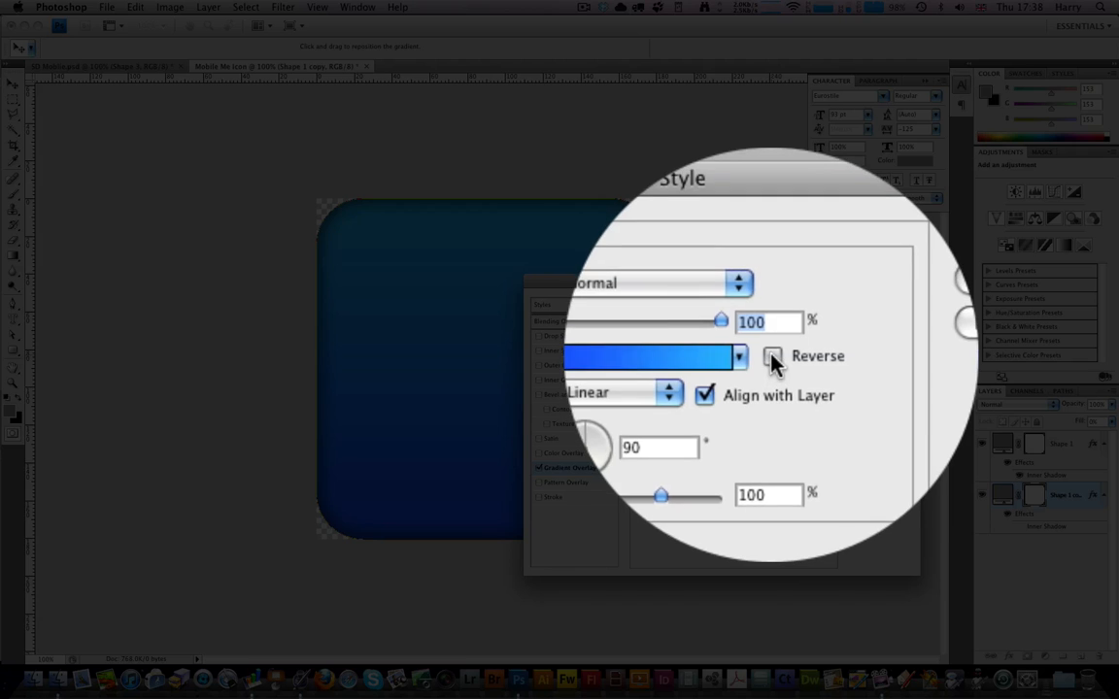
# Reverse the gradient overlay and switch its style to Radial
pyautogui.click(772, 360)
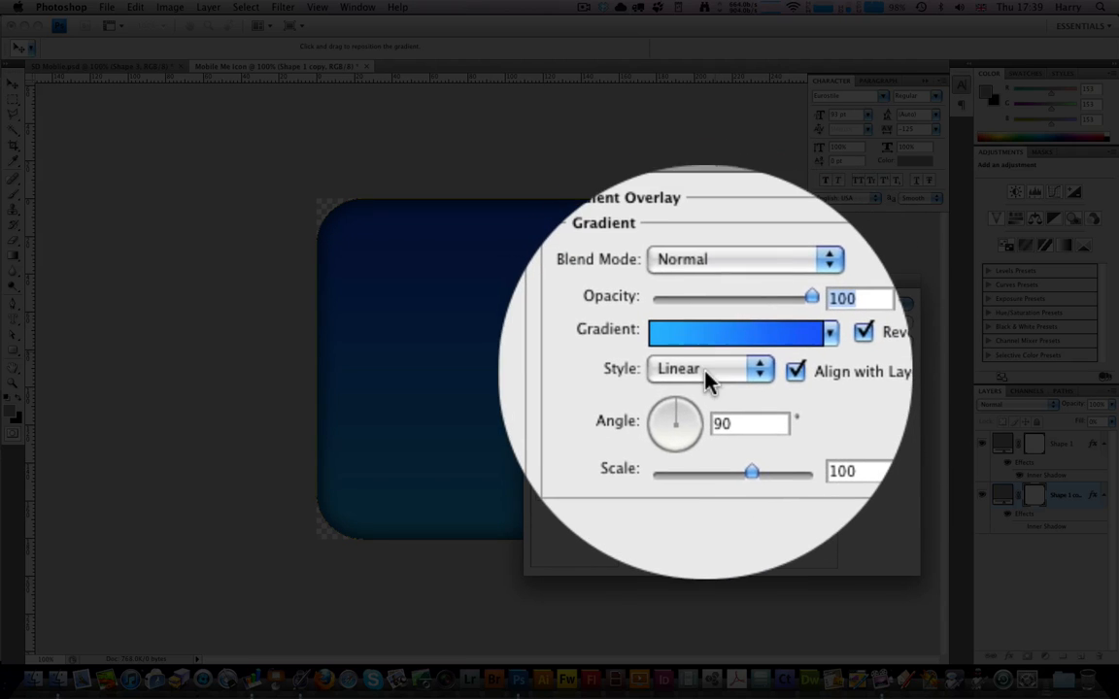
pyautogui.click(706, 377)
pyautogui.click(707, 382)
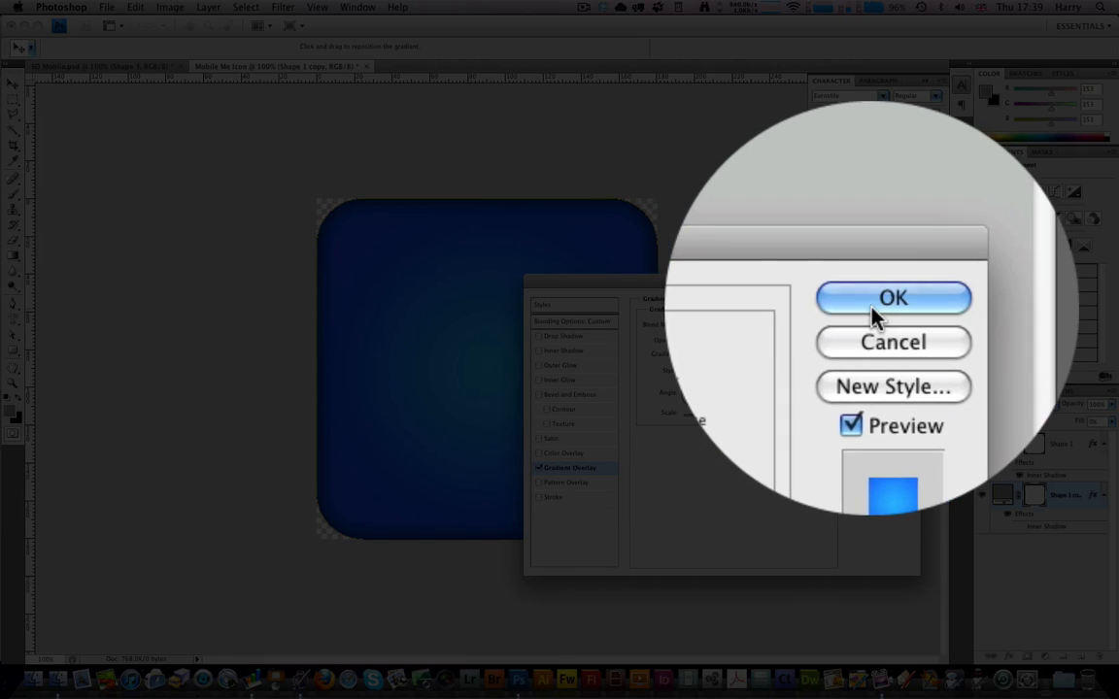
# Move the gradient's colour midpoint to 40% and apply the gradient overlay to the copied shape
pyautogui.click(738, 358)
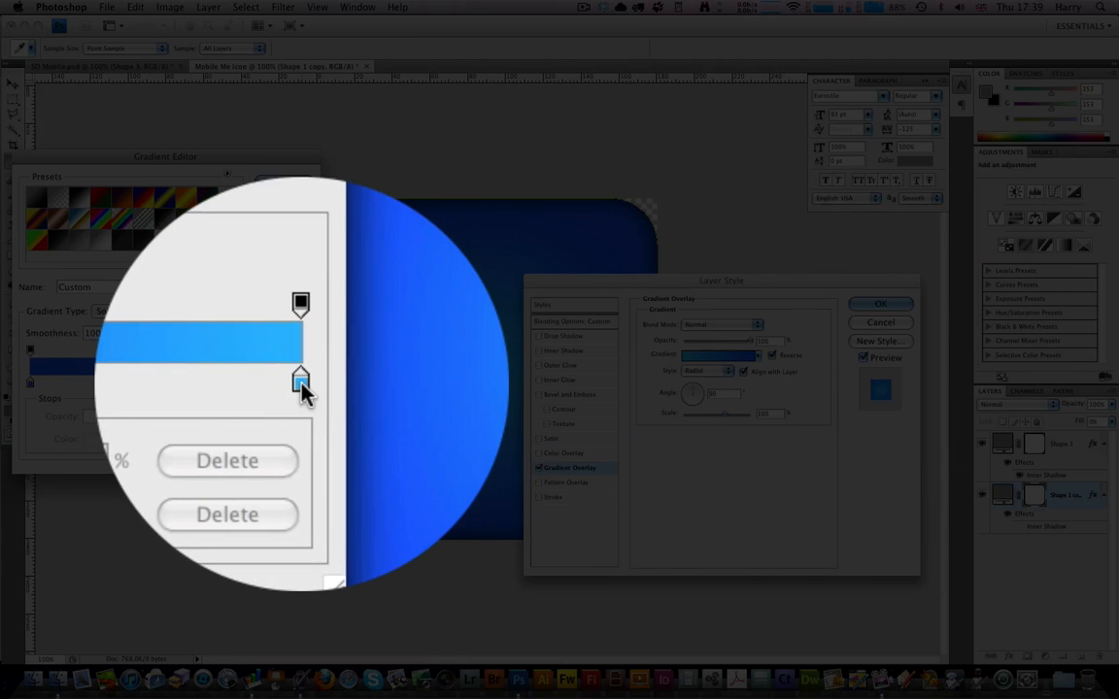
pyautogui.click(301, 383)
pyautogui.moveTo(166, 379); pyautogui.dragTo(141, 378)
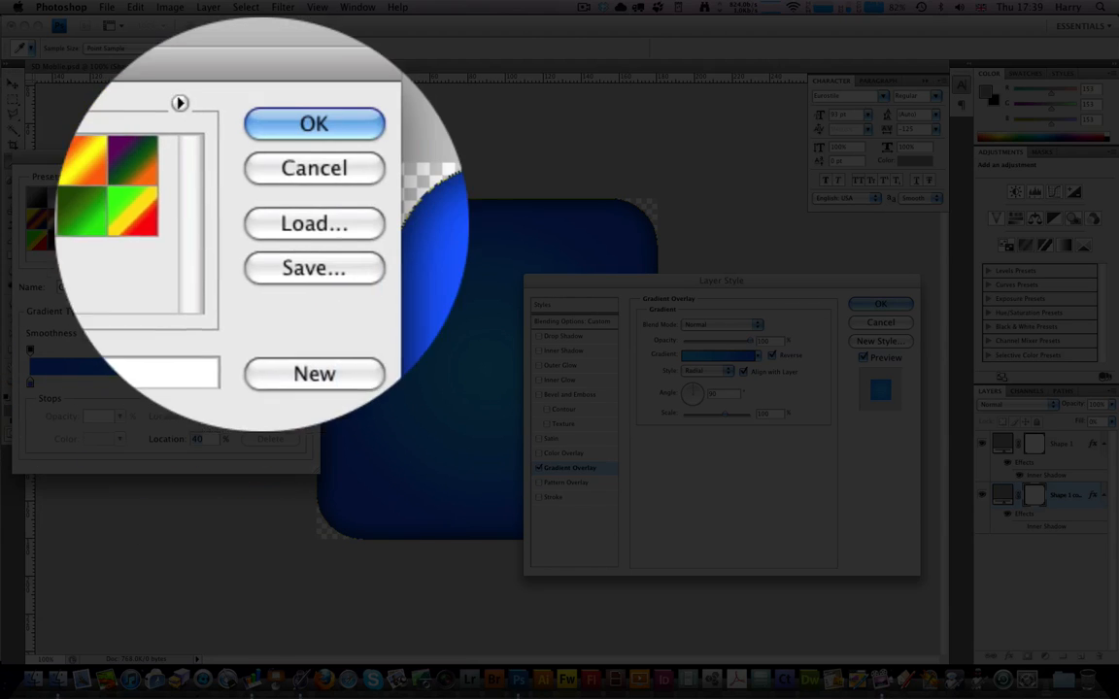
pyautogui.click(294, 182)
pyautogui.click(886, 304)
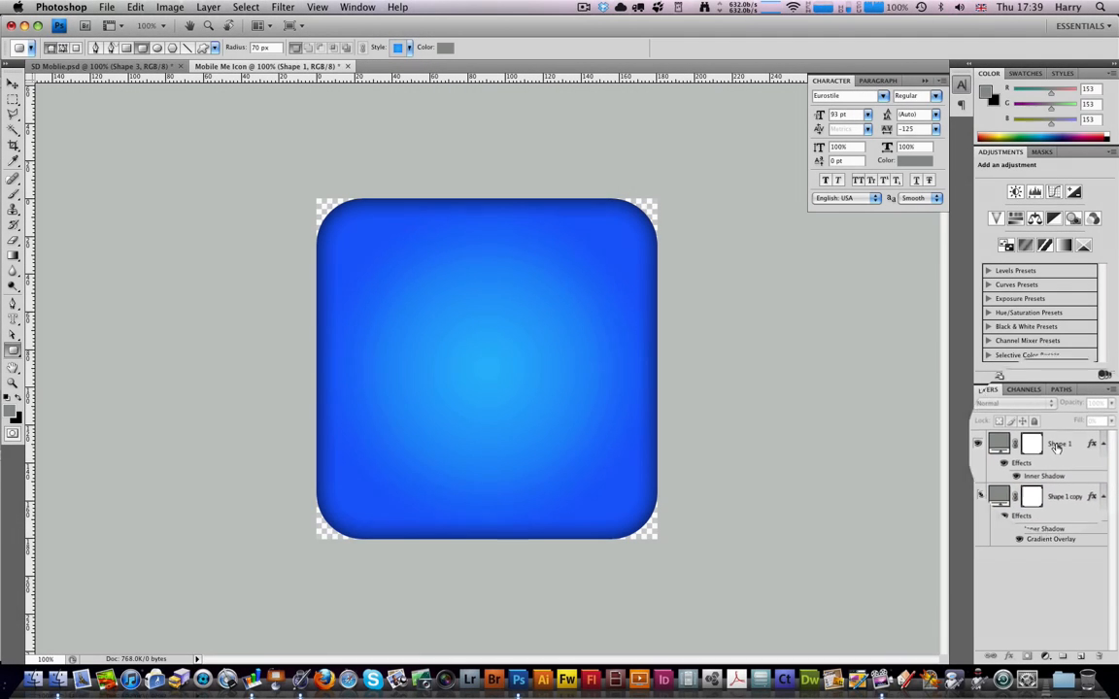
# Rename the upper shape layer Inner Shadow and the shape copy below it Backfround
pyautogui.doubleClick(1059, 445)
pyautogui.write('Inner S')
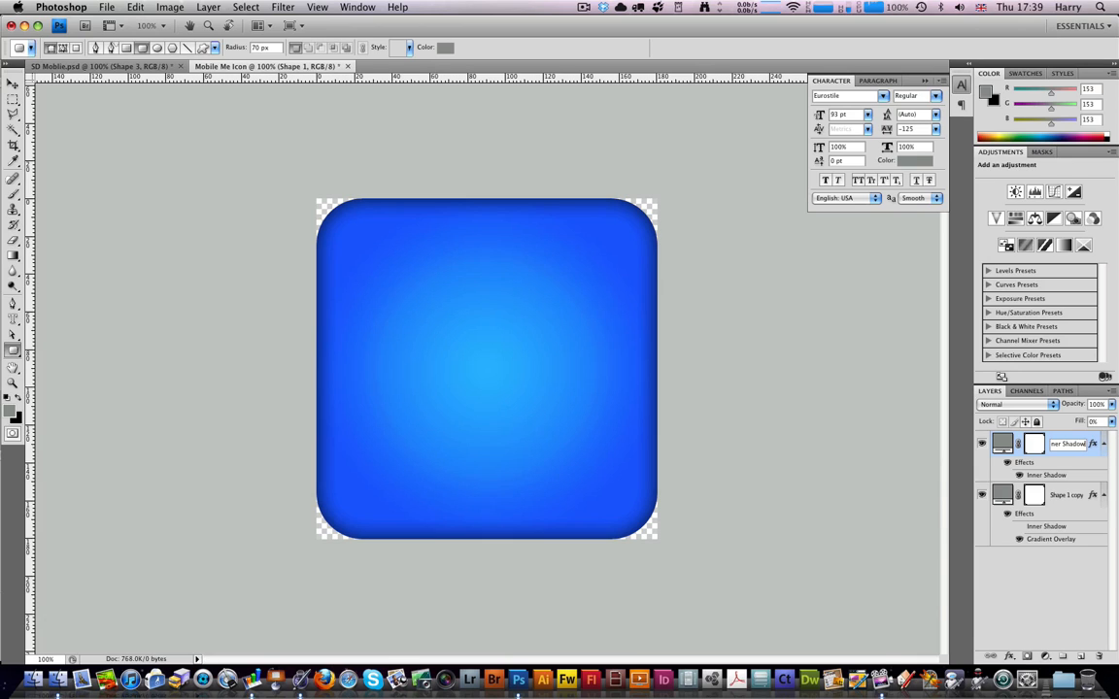
pyautogui.press('Return')
pyautogui.click(1073, 495)
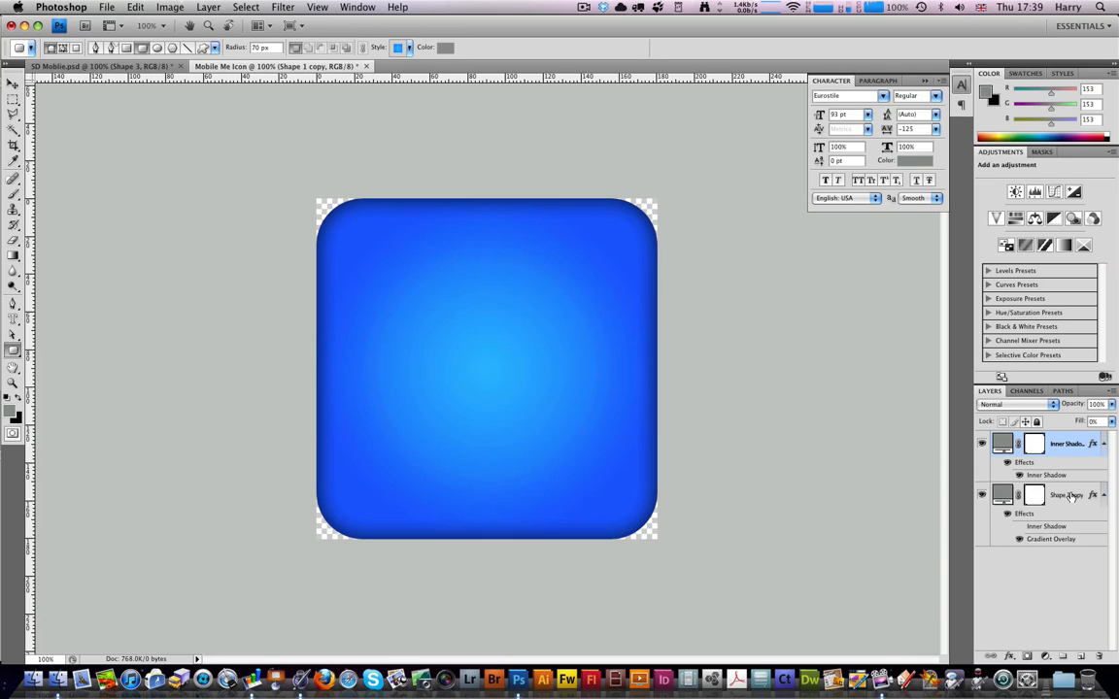
pyautogui.doubleClick(1072, 495)
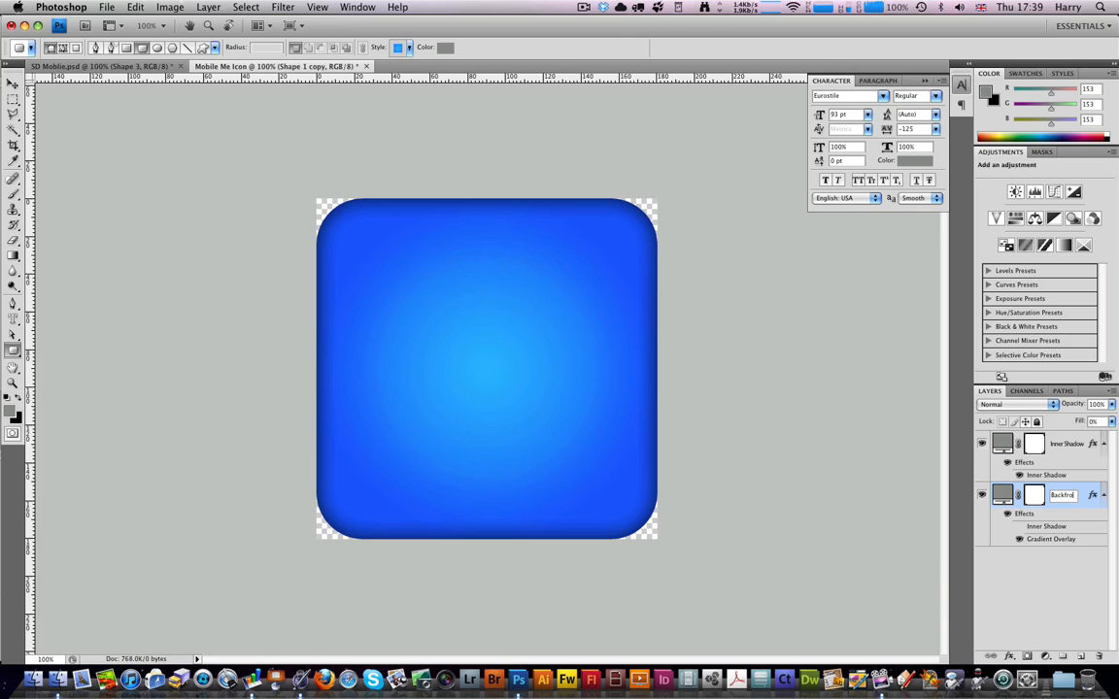
pyautogui.press('Return')
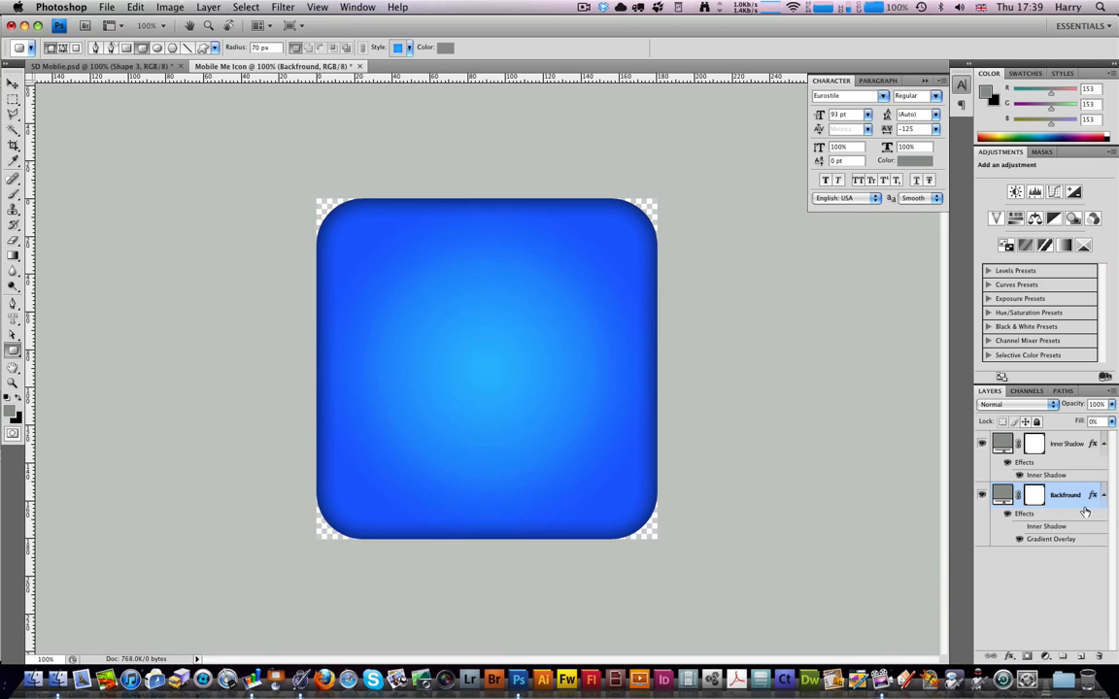
pyautogui.keyDown('shift'); pyautogui.click(1061, 449); pyautogui.keyUp('shift')
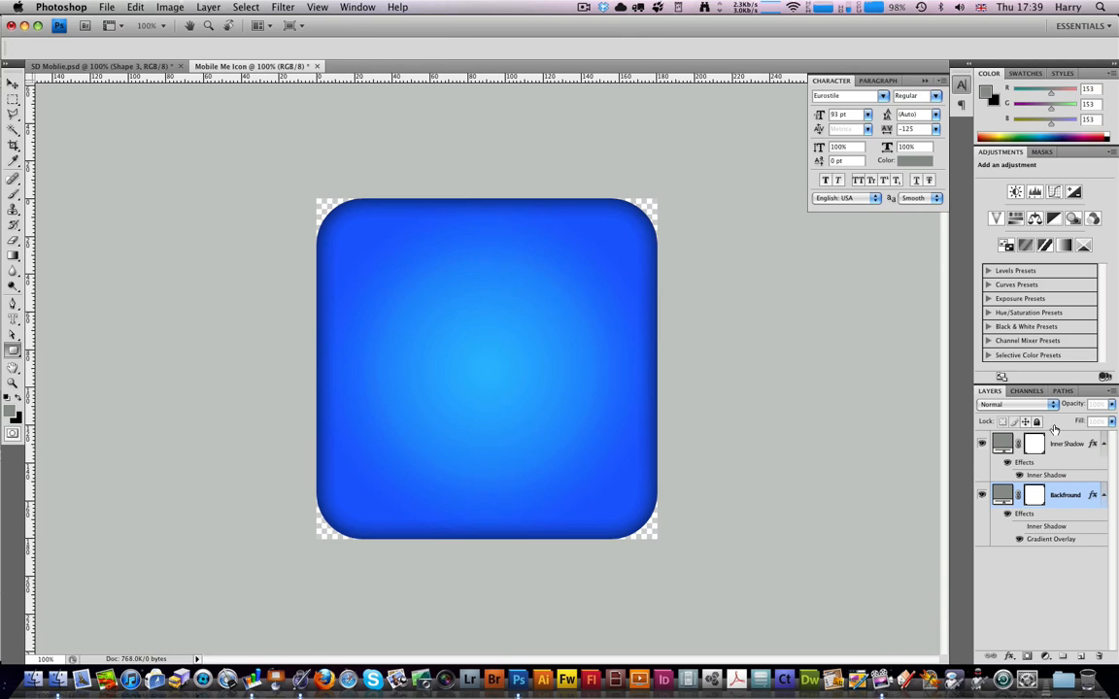
pyautogui.click(1065, 493)
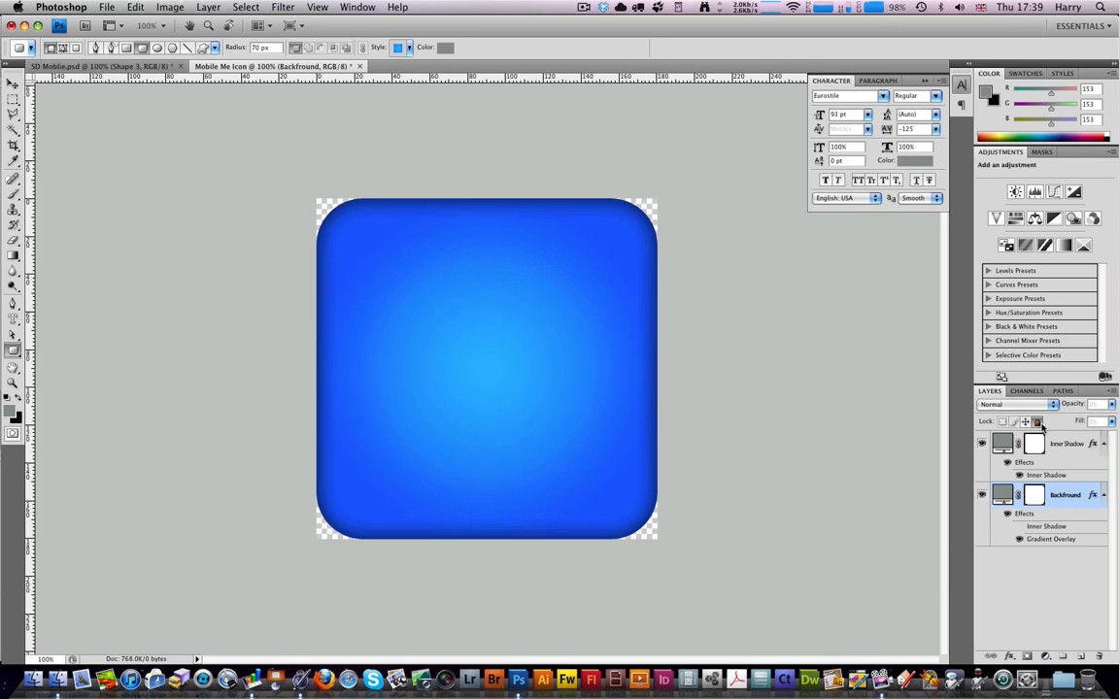
pyautogui.click(1037, 422)
pyautogui.click(1067, 452)
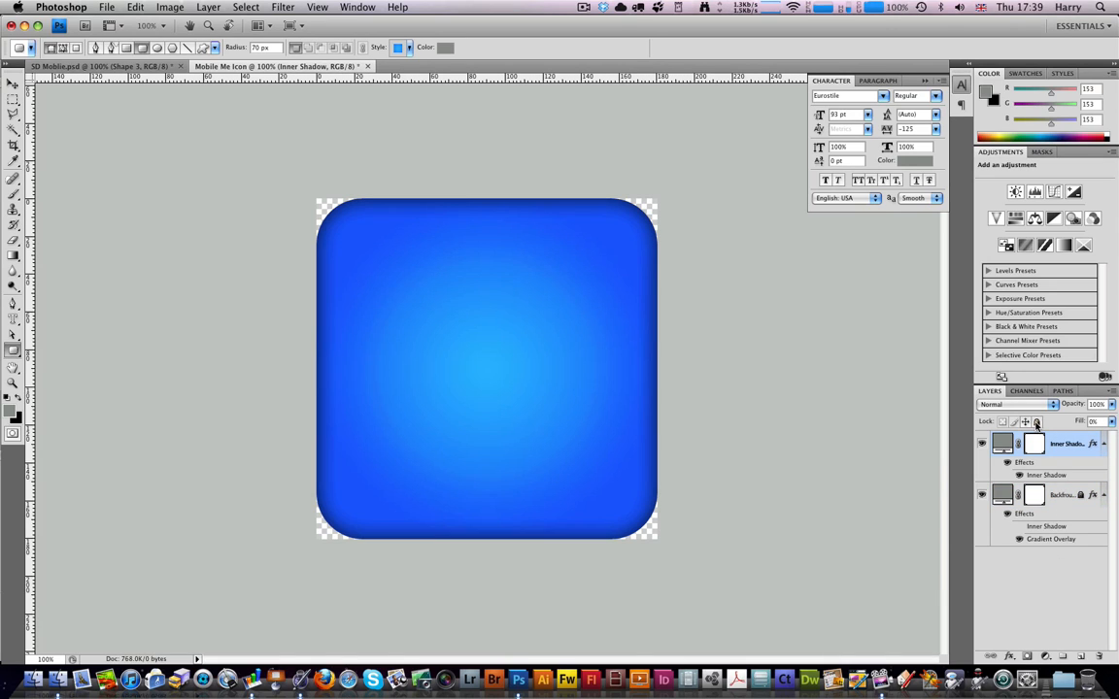
pyautogui.click(1059, 505)
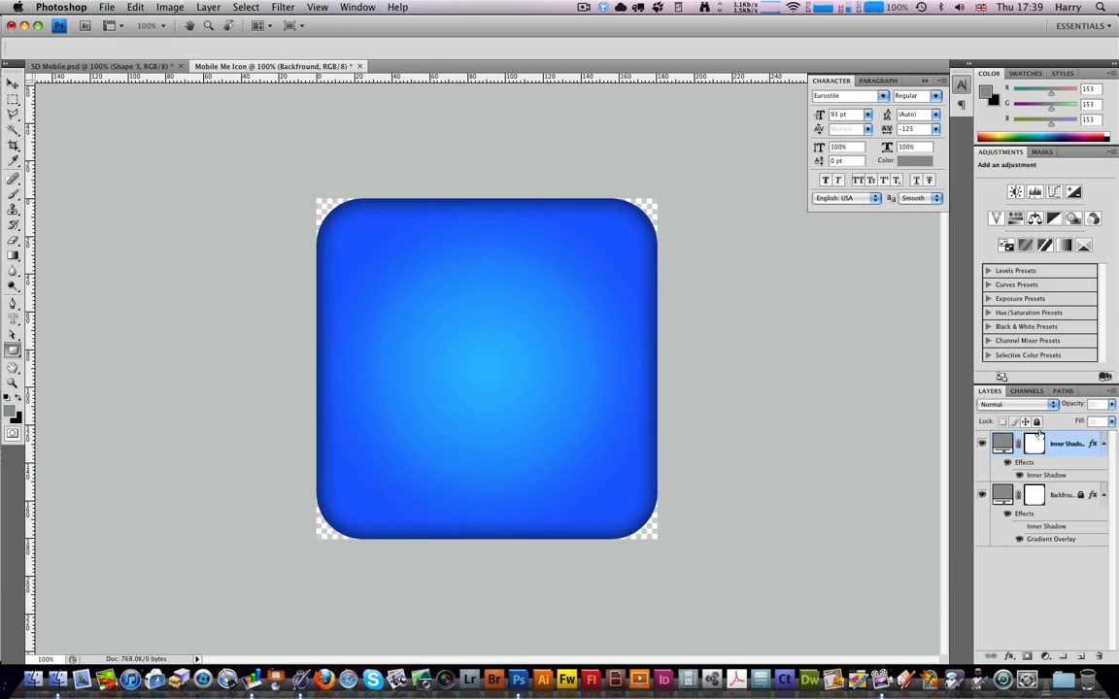
pyautogui.click(1038, 423)
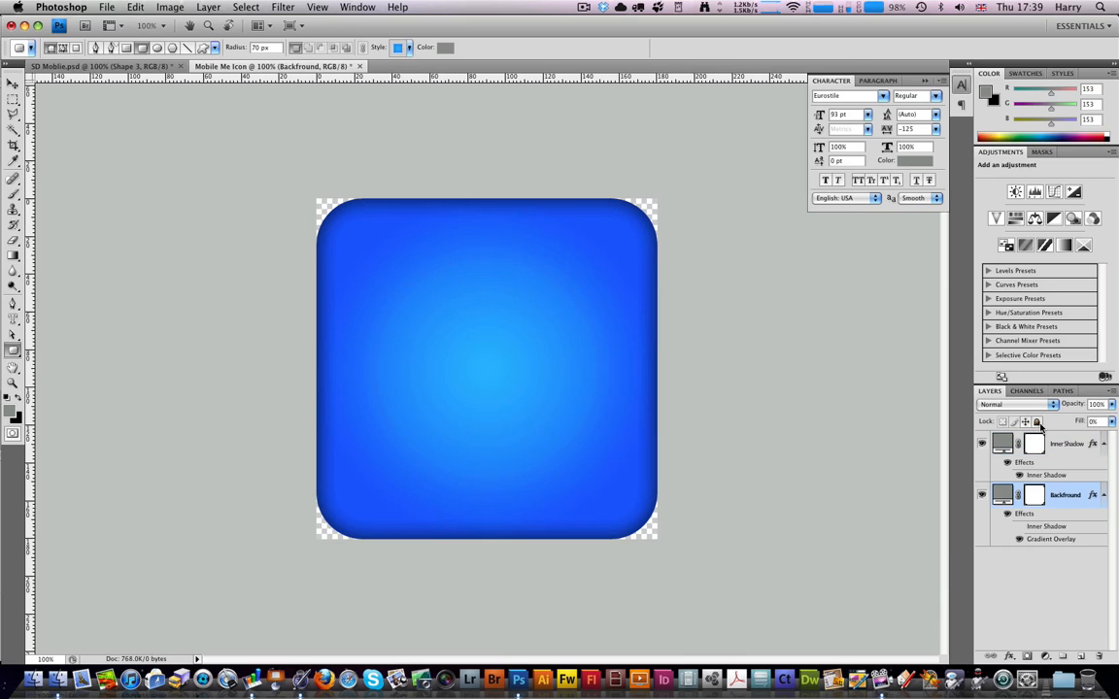
# Create a layer group between the Inner Shadow and Backfround layers and name it Inside
pyautogui.click(1049, 587)
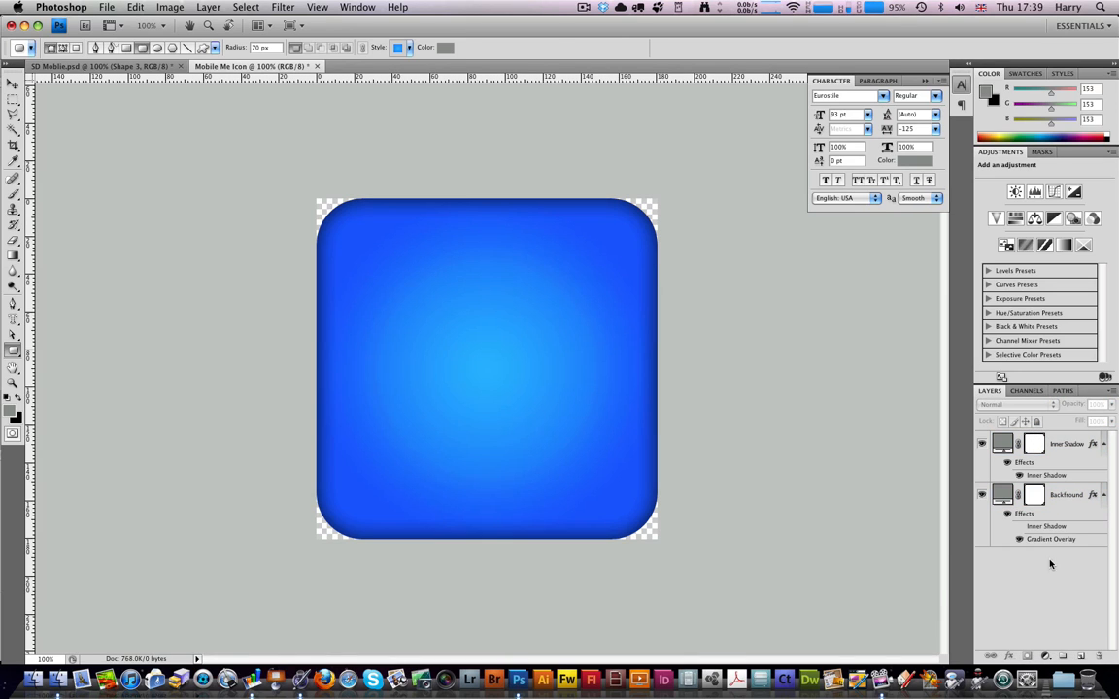
pyautogui.click(1061, 658)
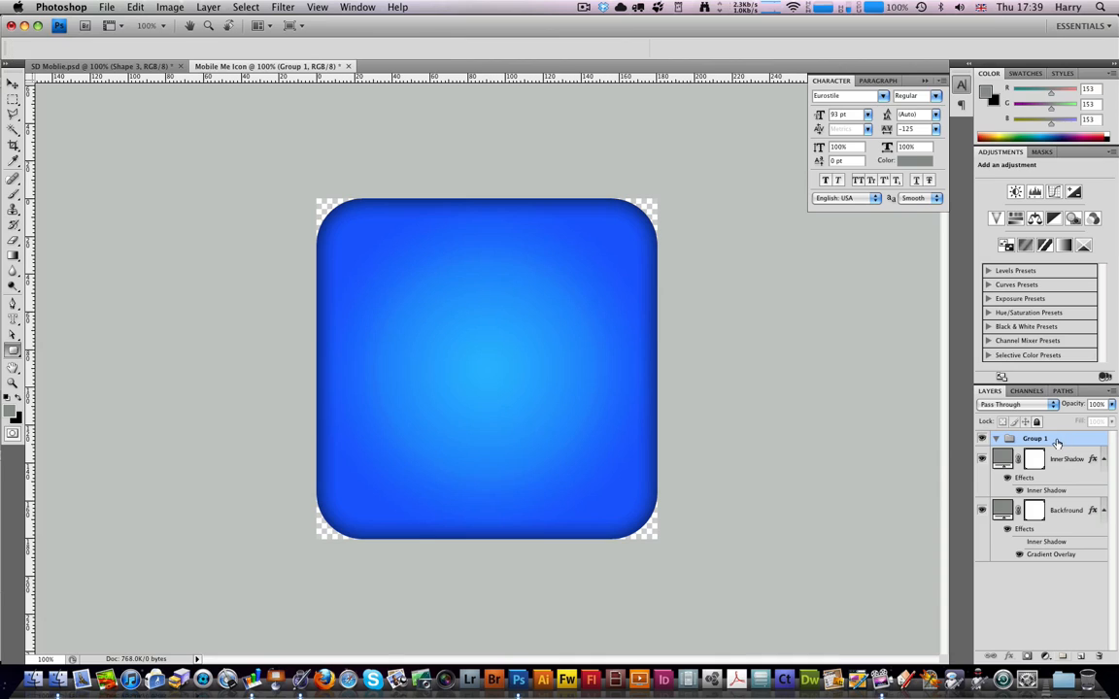
pyautogui.moveTo(1050, 486); pyautogui.dragTo(1028, 495)
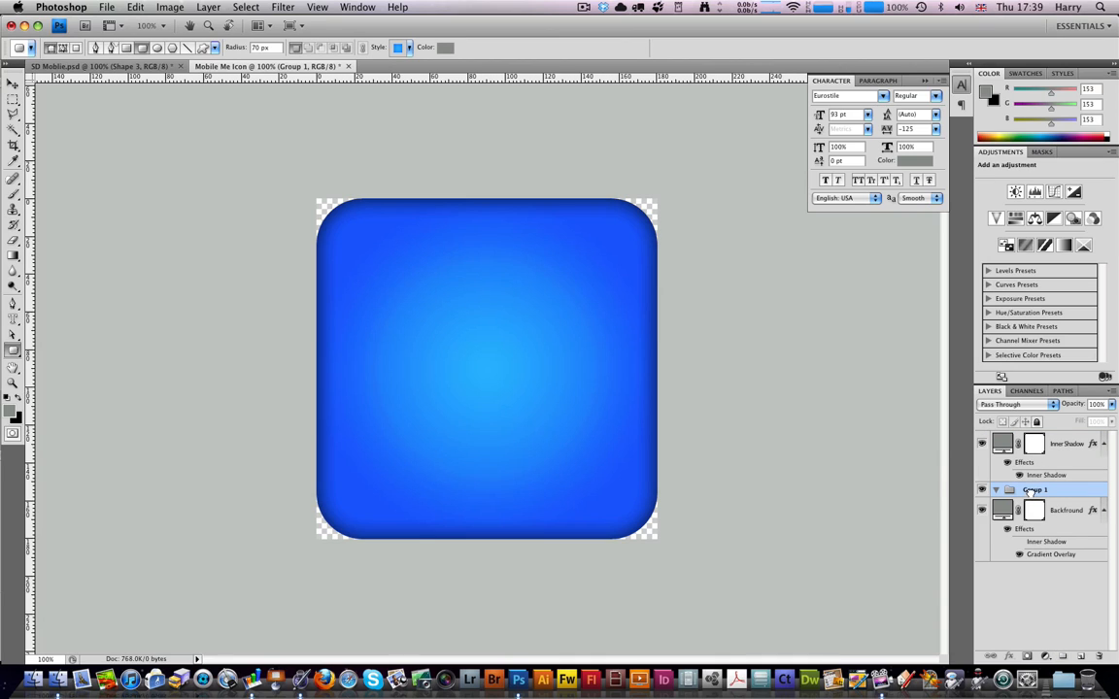
pyautogui.doubleClick(1033, 493)
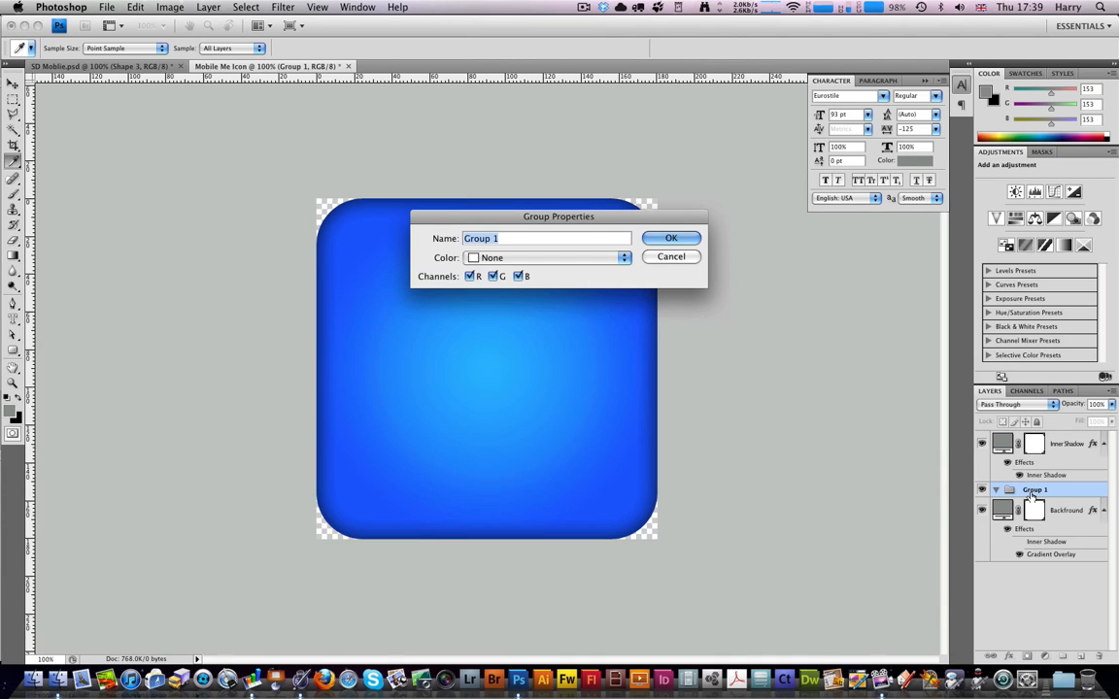
pyautogui.write('IN')
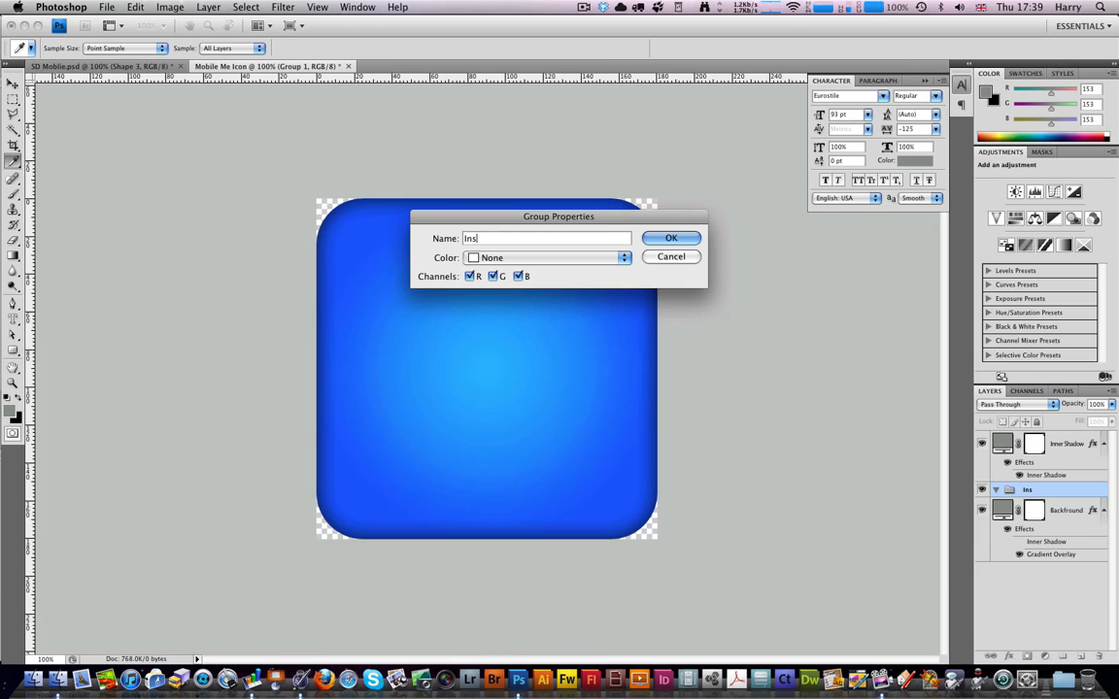
pyautogui.write('side')
pyautogui.press('Return')
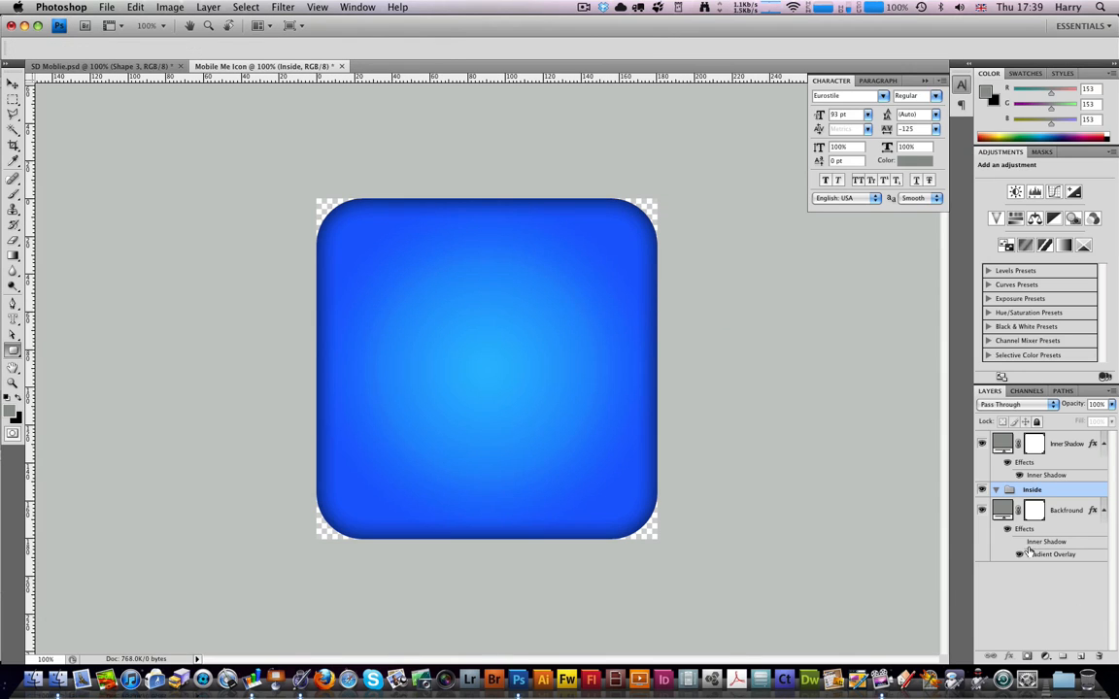
# Copy the Inner Shadow layer's vector mask onto the Inside group and rasterize it into a layer mask
pyautogui.press('u')
pyautogui.click(1036, 449)
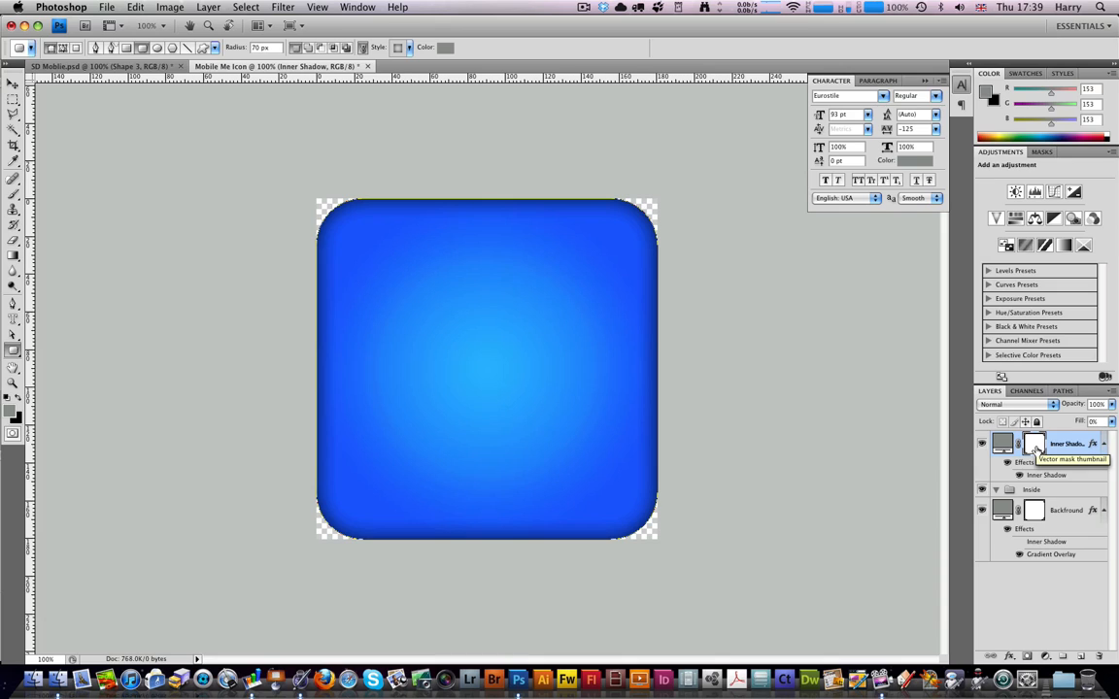
pyautogui.moveTo(1036, 449); pyautogui.dragTo(1039, 495)
pyautogui.rightClick(1040, 495)
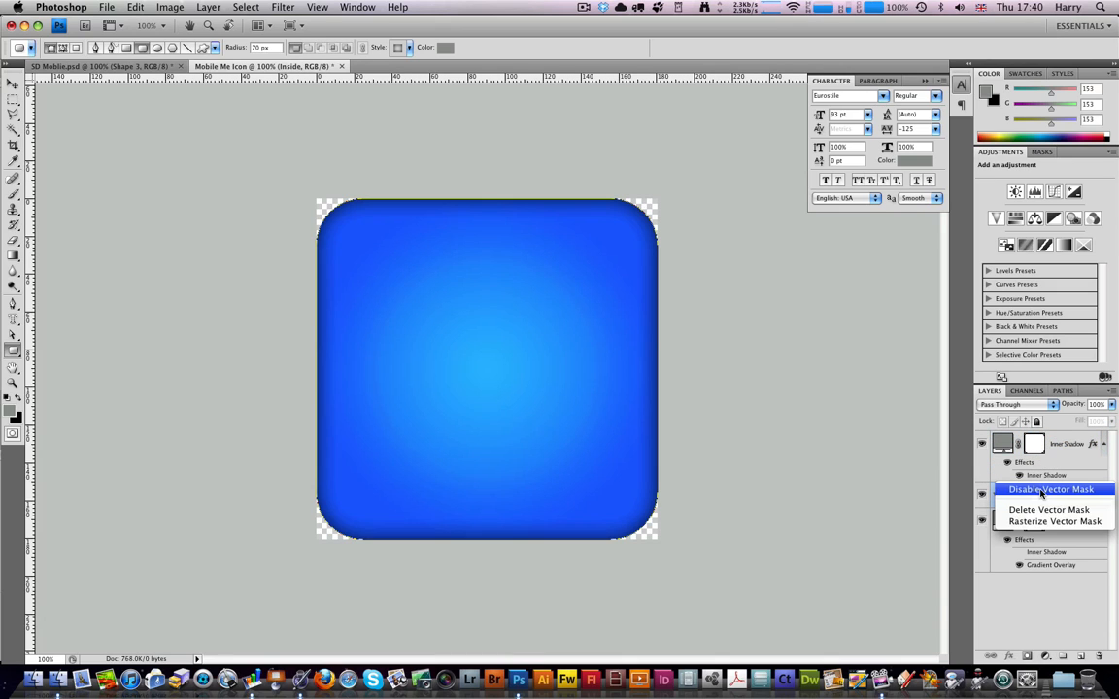
pyautogui.click(1035, 523)
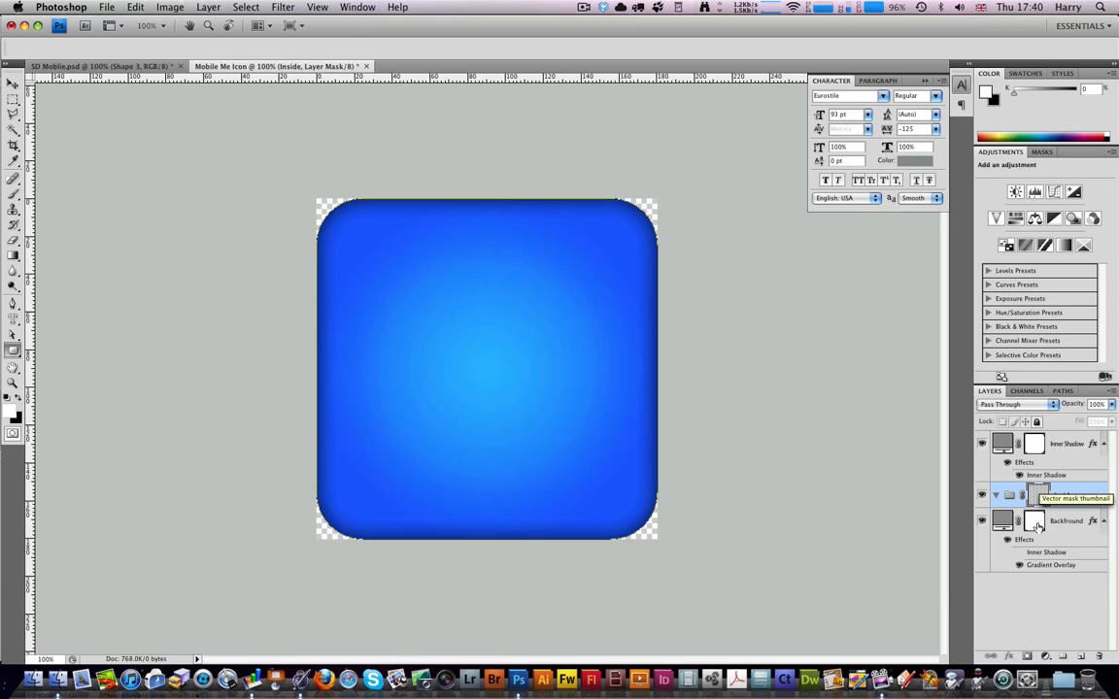
pyautogui.click(1032, 609)
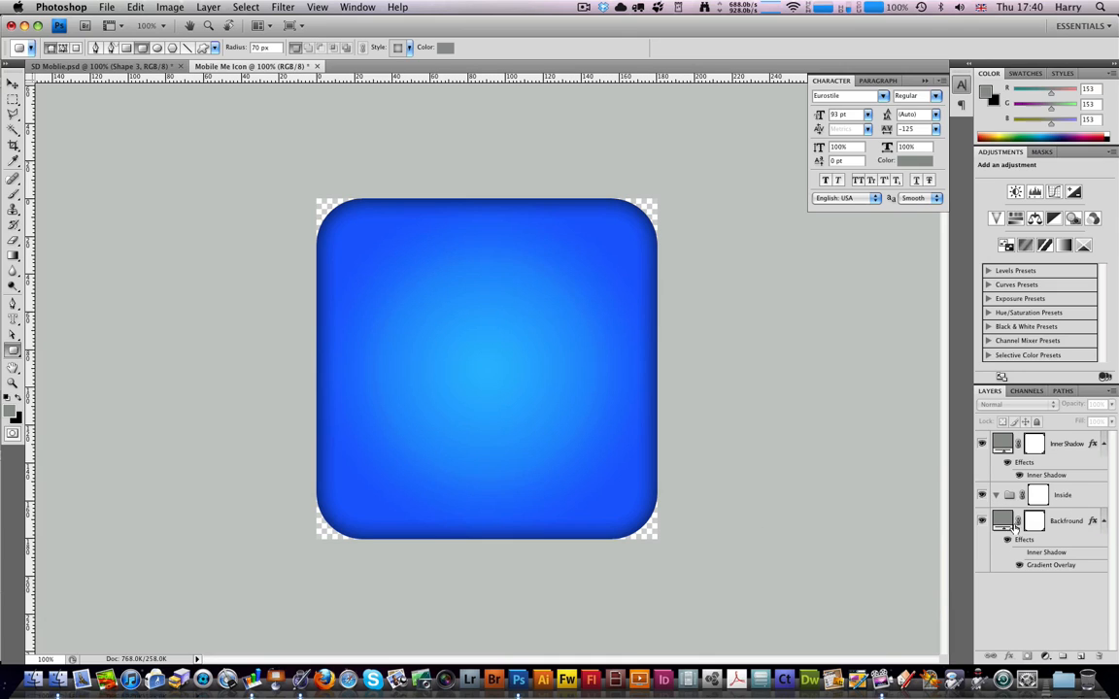
# Add a group named Cloud within the Inside group and switch to the Ellipse tool
pyautogui.click(1061, 656)
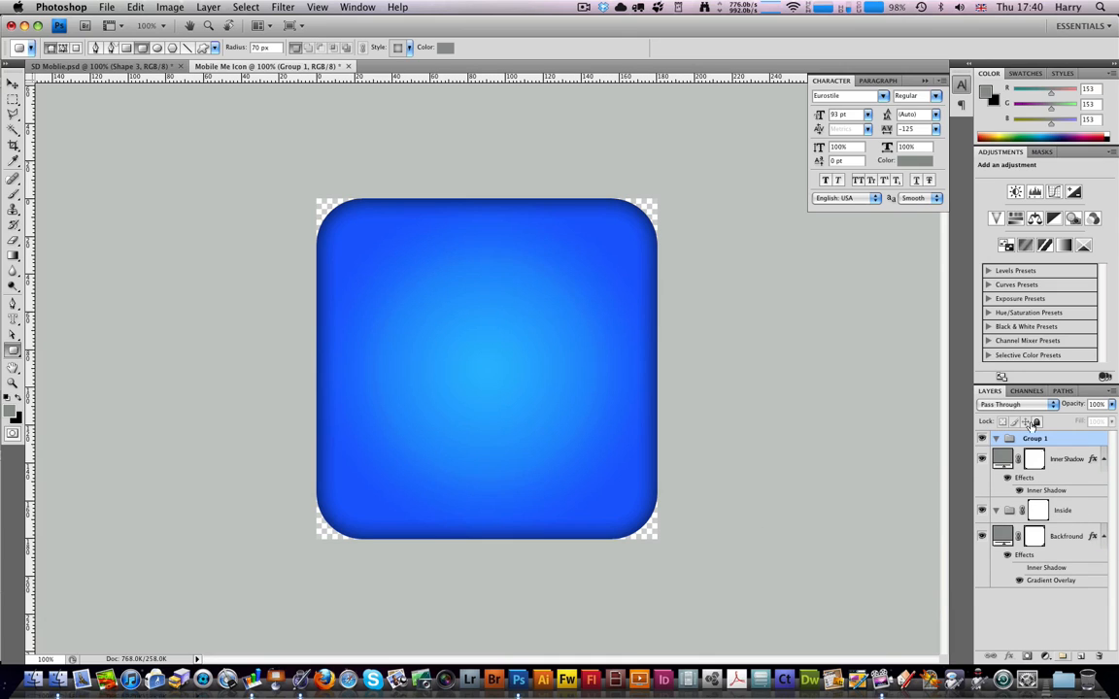
pyautogui.moveTo(1028, 439); pyautogui.dragTo(1033, 520)
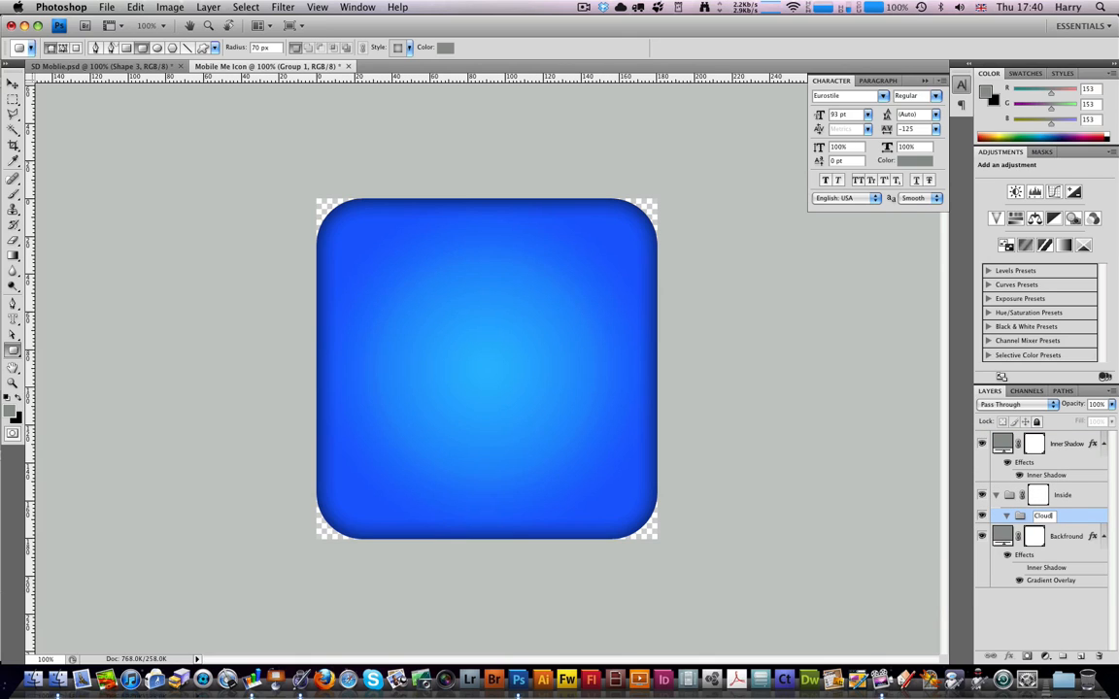
pyautogui.press('Return')
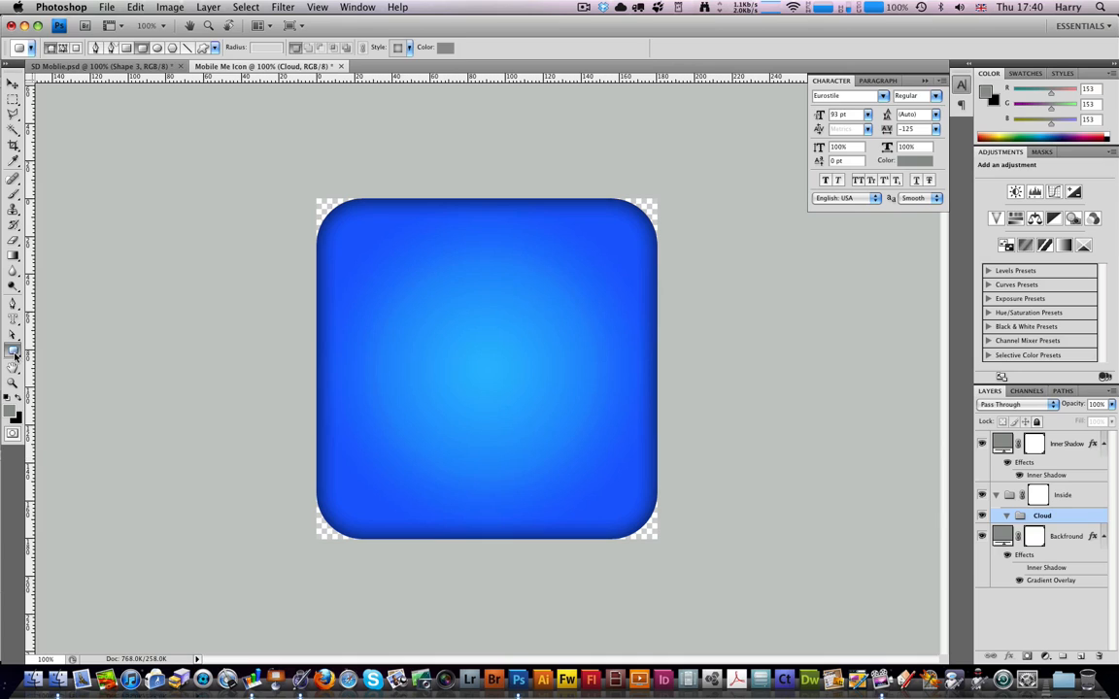
pyautogui.click(12, 350)
pyautogui.click(52, 375)
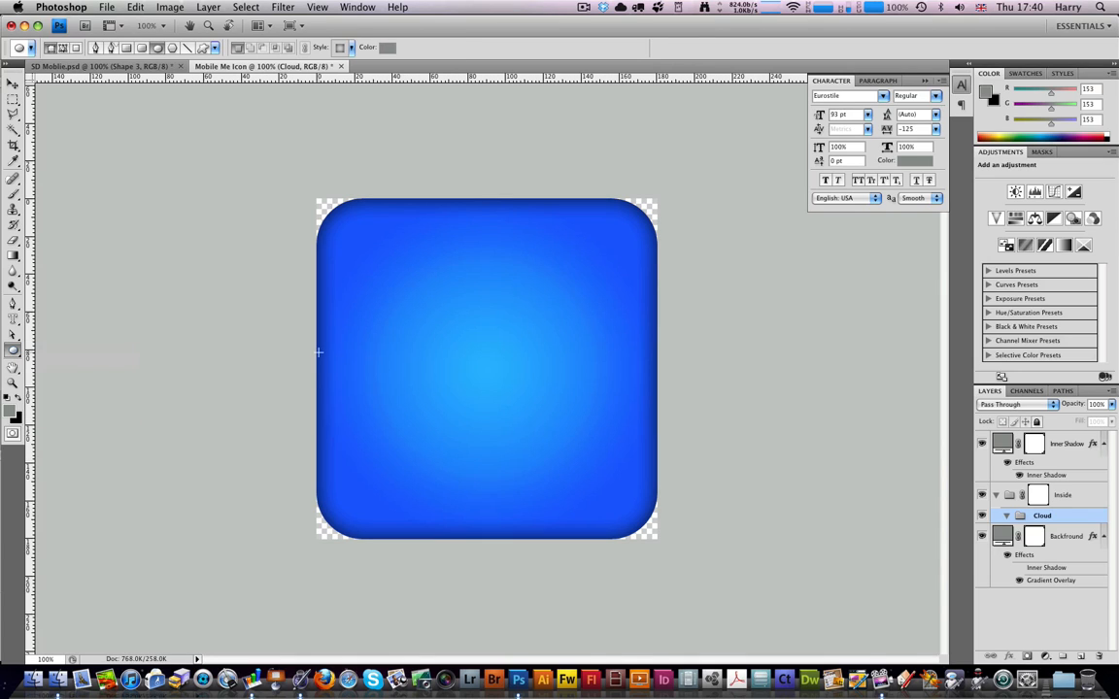
pyautogui.moveTo(341, 344); pyautogui.dragTo(438, 440)
pyautogui.moveTo(515, 326); pyautogui.dragTo(373, 473)
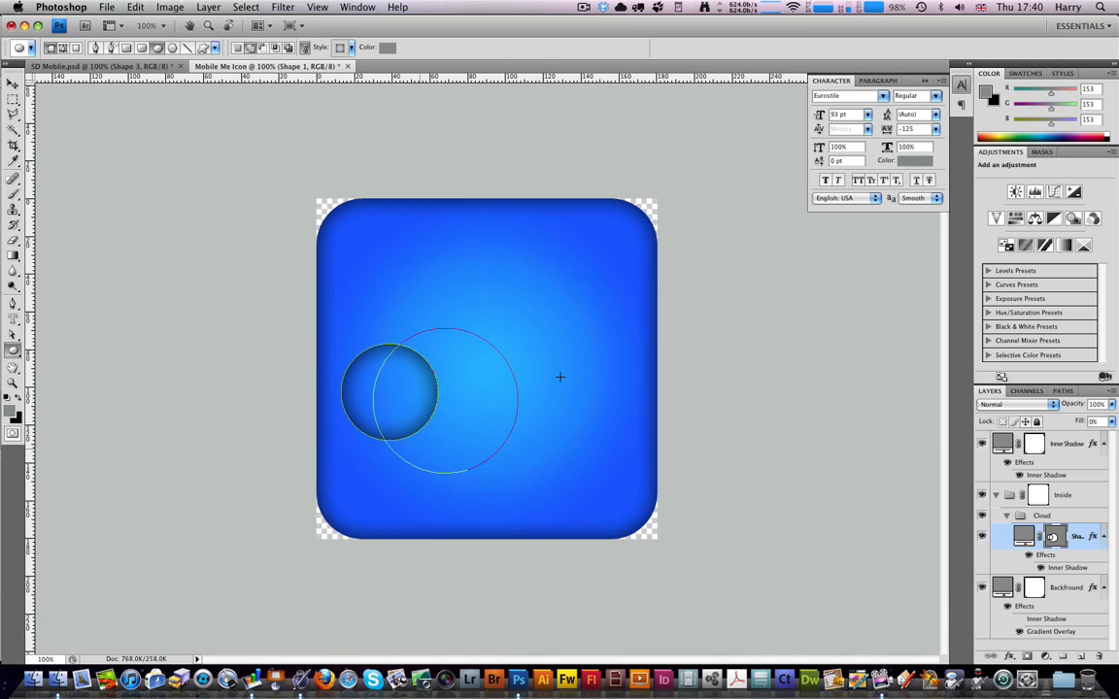
pyautogui.moveTo(607, 355); pyautogui.dragTo(488, 446)
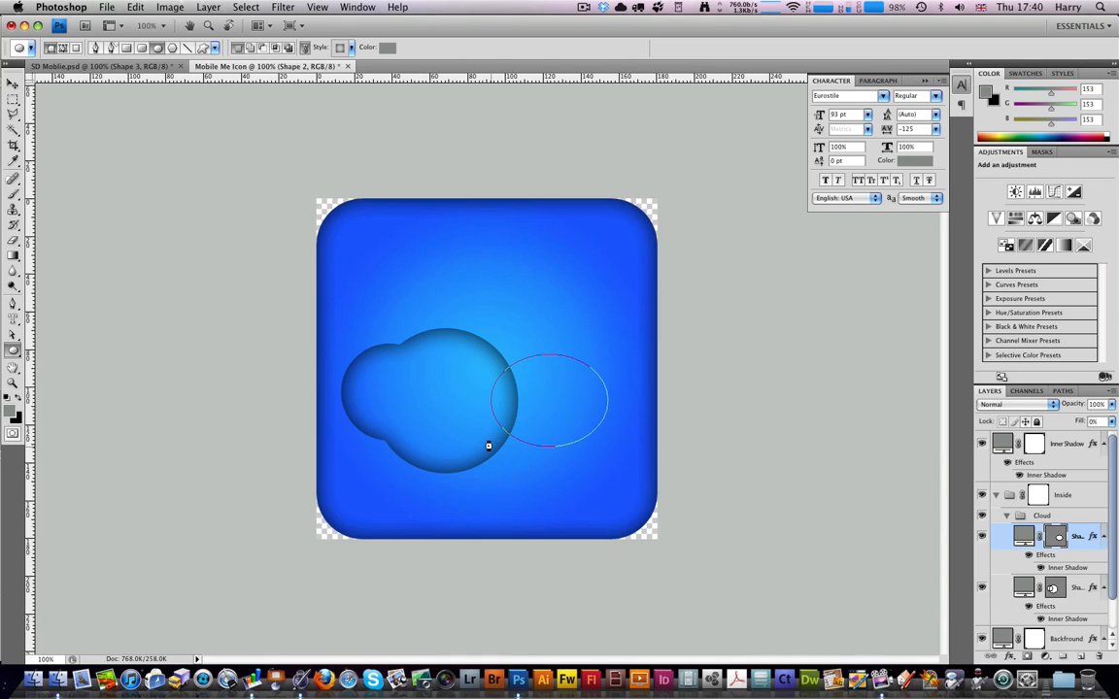
pyautogui.press('super+z')
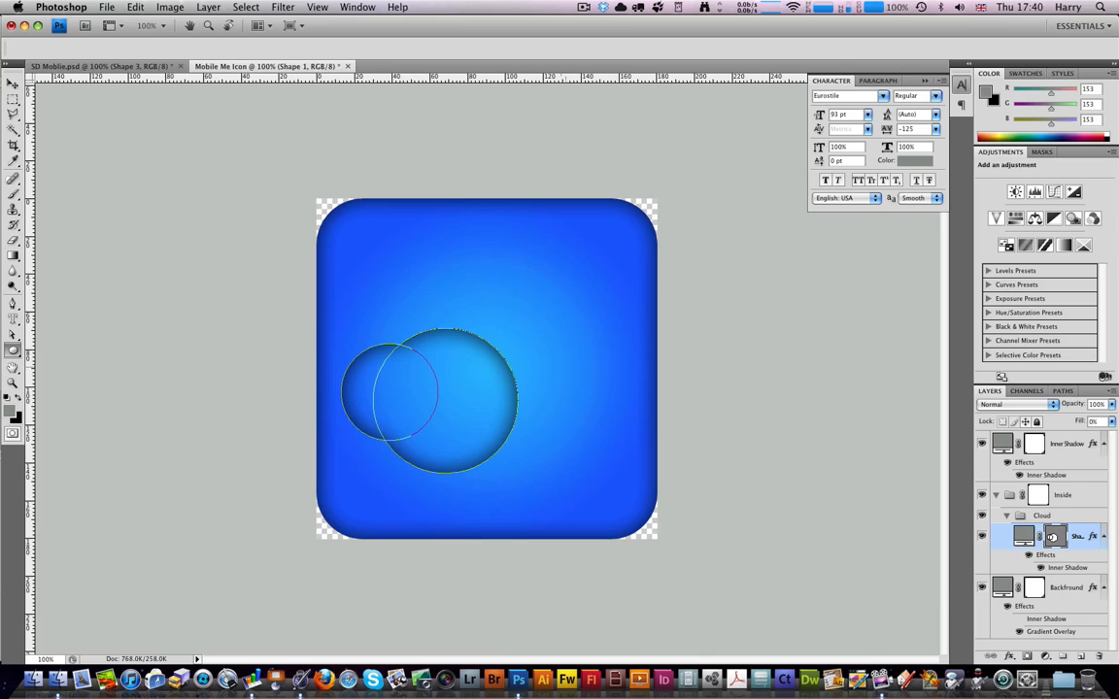
pyautogui.moveTo(586, 358); pyautogui.dragTo(478, 466)
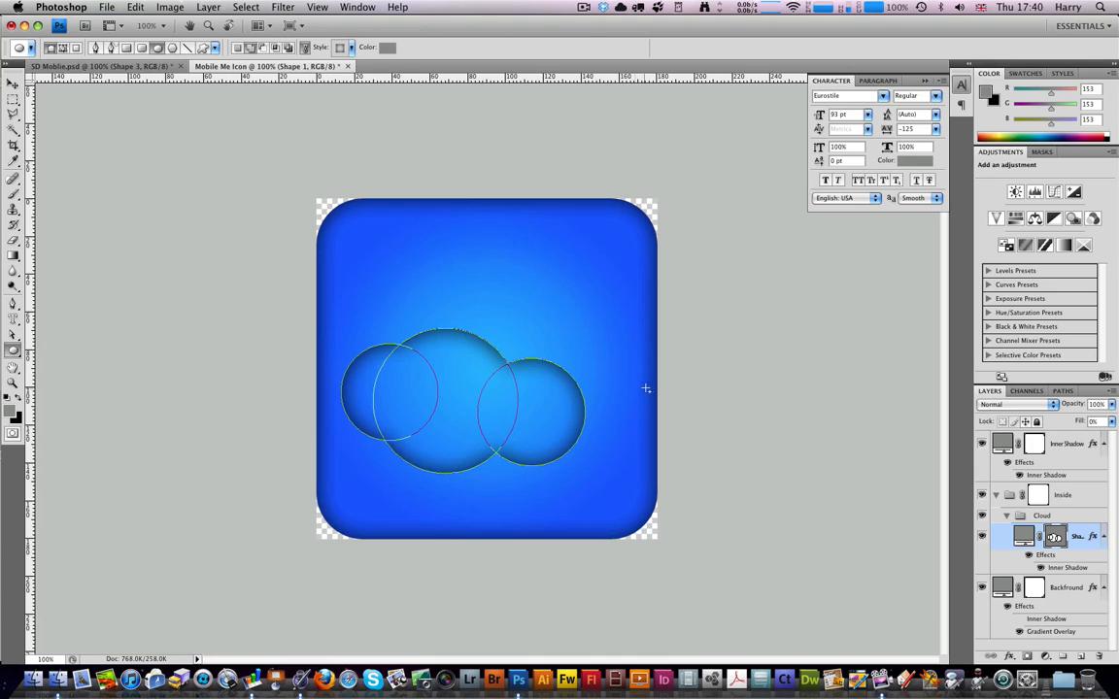
pyautogui.moveTo(645, 389); pyautogui.dragTo(562, 475)
pyautogui.moveTo(868, 474); pyautogui.dragTo(868, 474)
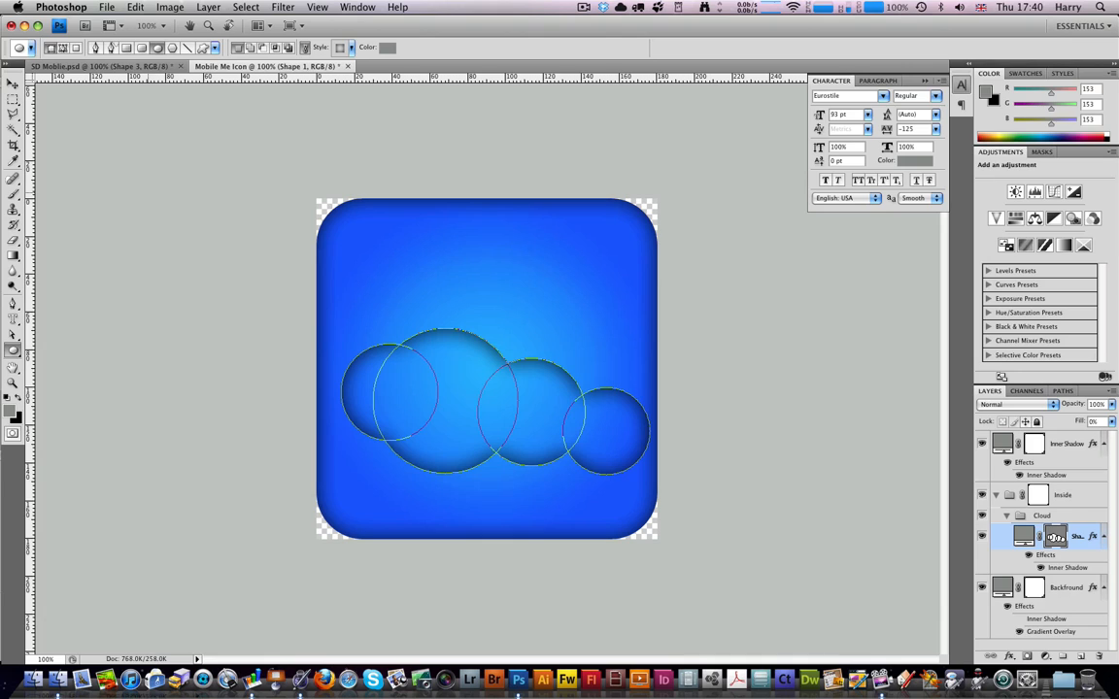
pyautogui.press('Delete')
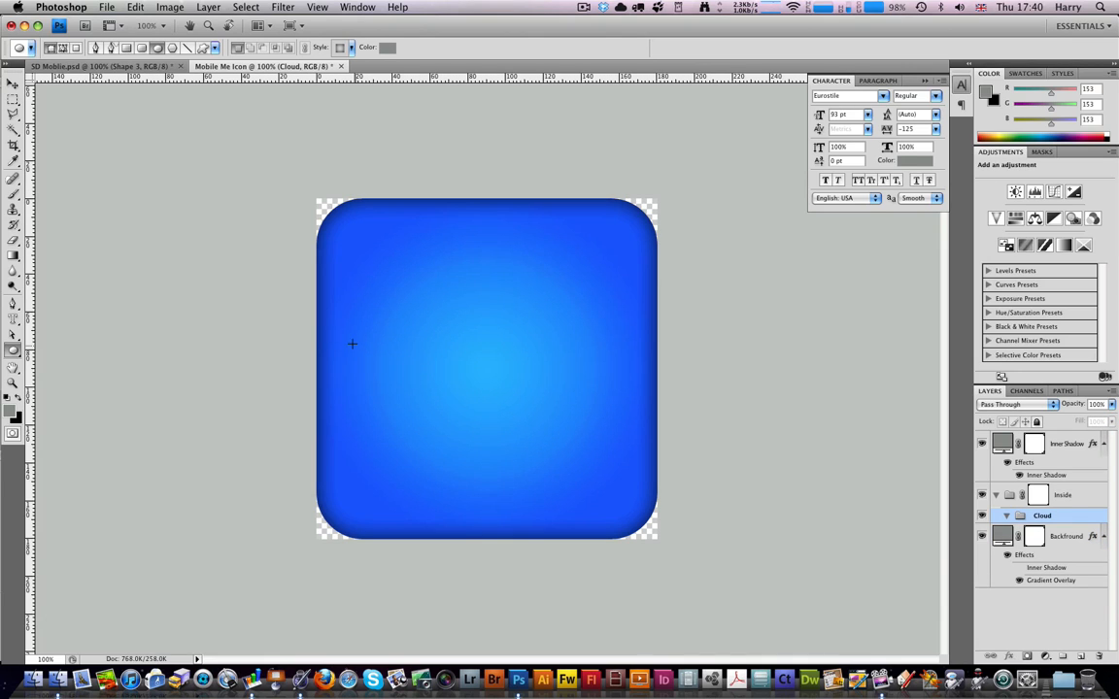
# Draw four overlapping circles across the icon's middle, the second one largest, each on its own shape layer in the Cloud group
pyautogui.moveTo(313, 339); pyautogui.dragTo(432, 482)
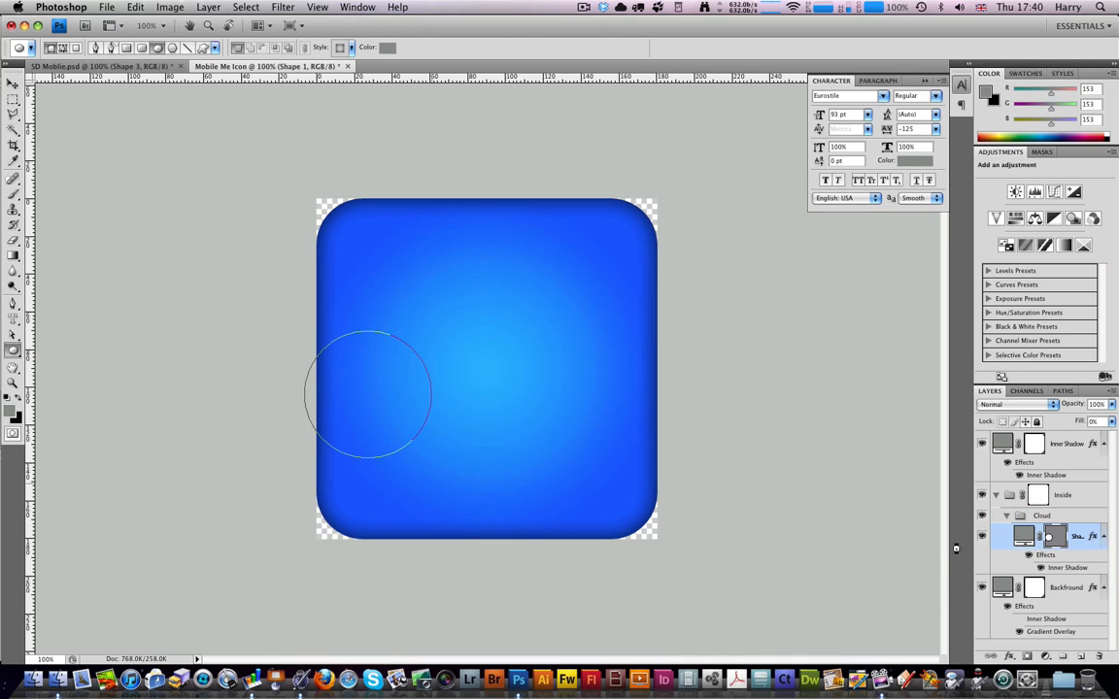
pyautogui.click(1049, 517)
pyautogui.moveTo(533, 313); pyautogui.dragTo(373, 476)
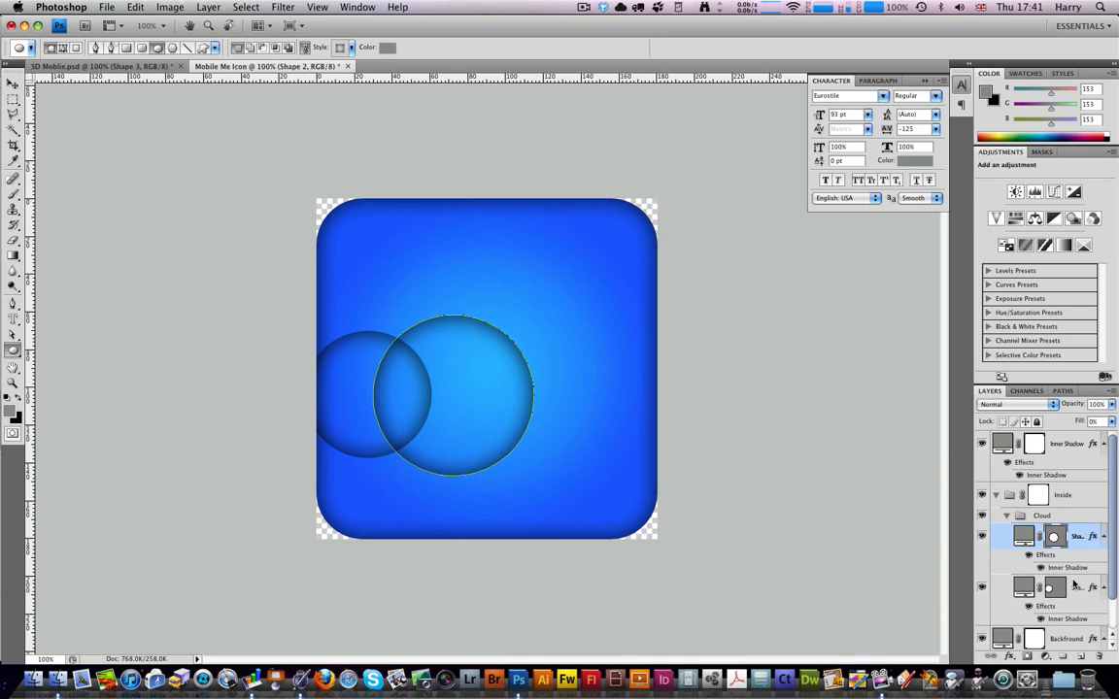
pyautogui.click(1062, 518)
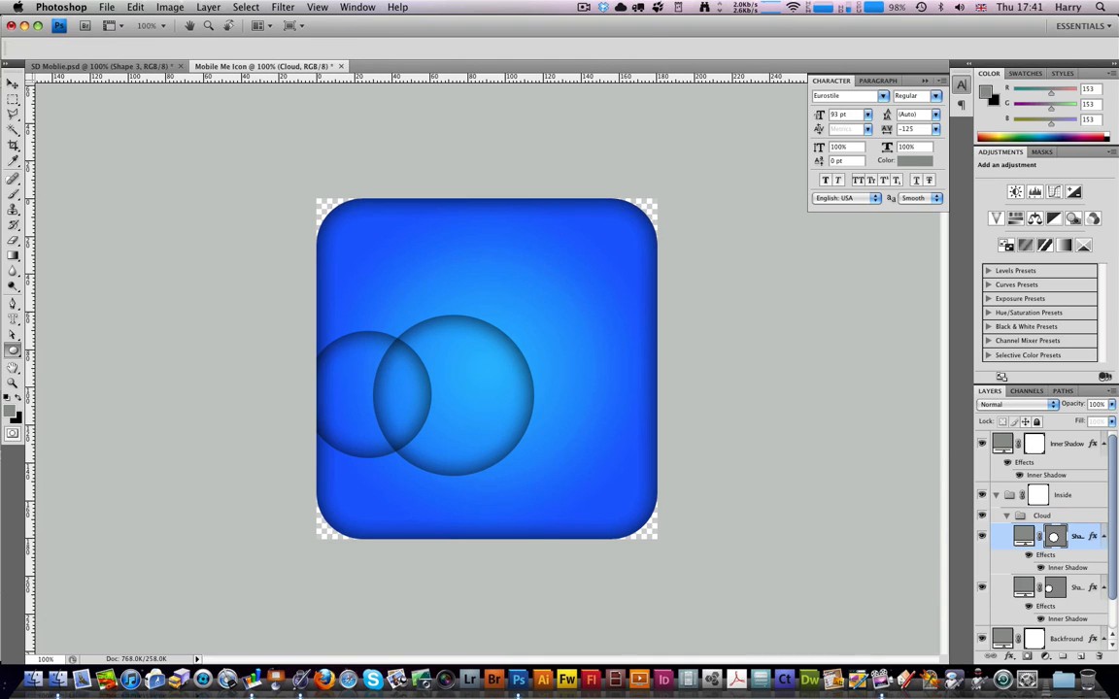
pyautogui.moveTo(556, 361); pyautogui.dragTo(482, 447)
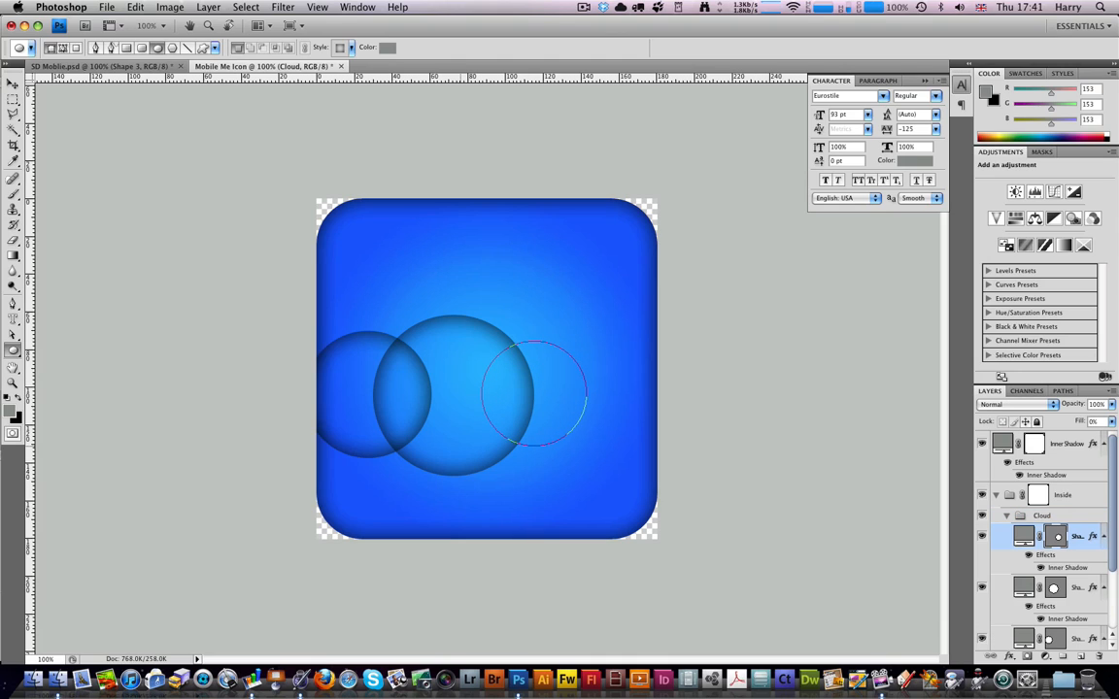
pyautogui.click(1046, 518)
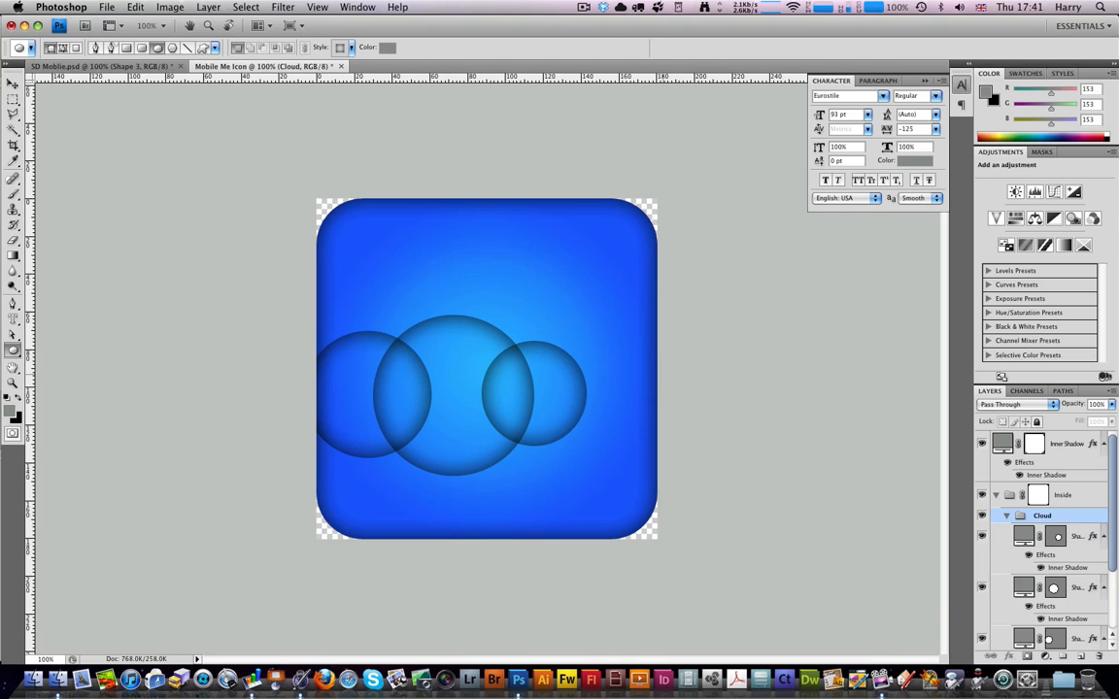
pyautogui.moveTo(665, 373); pyautogui.dragTo(560, 478)
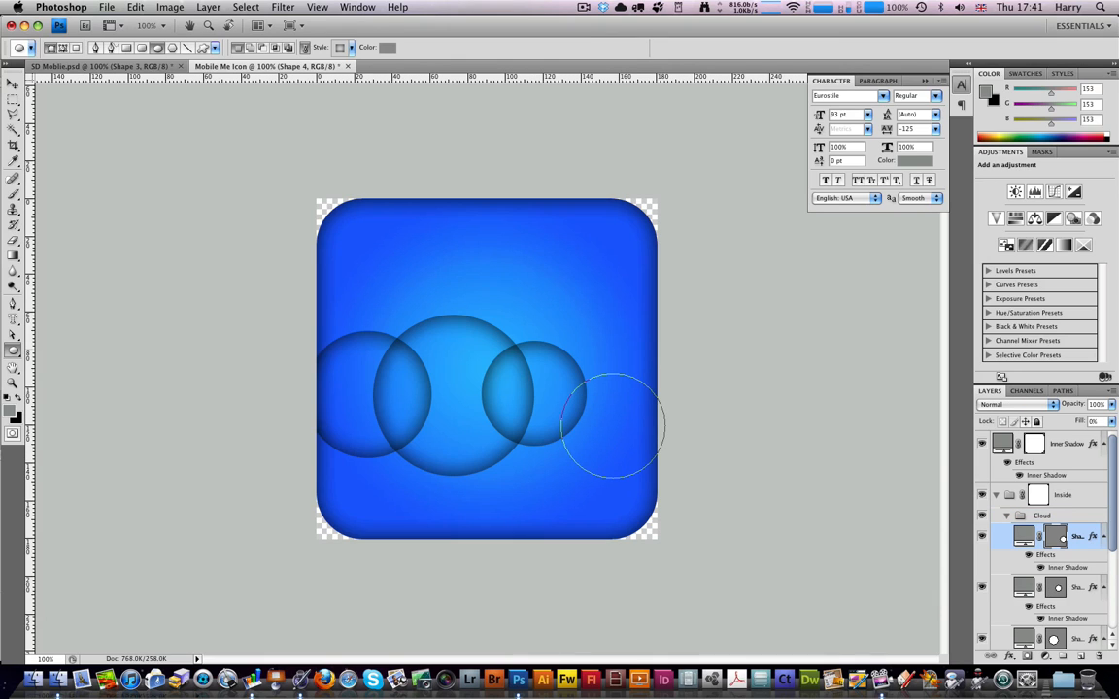
# Reposition three cloud circles: lower the leftmost one, shift the largest left, and nudge the third slightly left
pyautogui.scroll(-4, 1077, 638)
pyautogui.click(1075, 627)
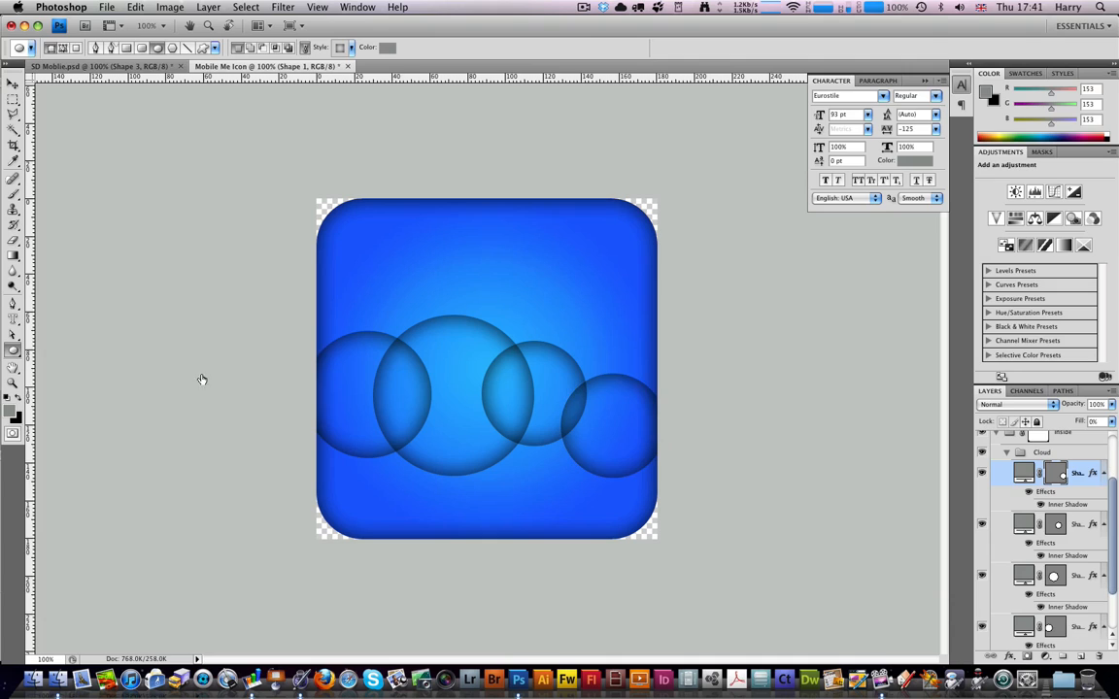
pyautogui.press('v')
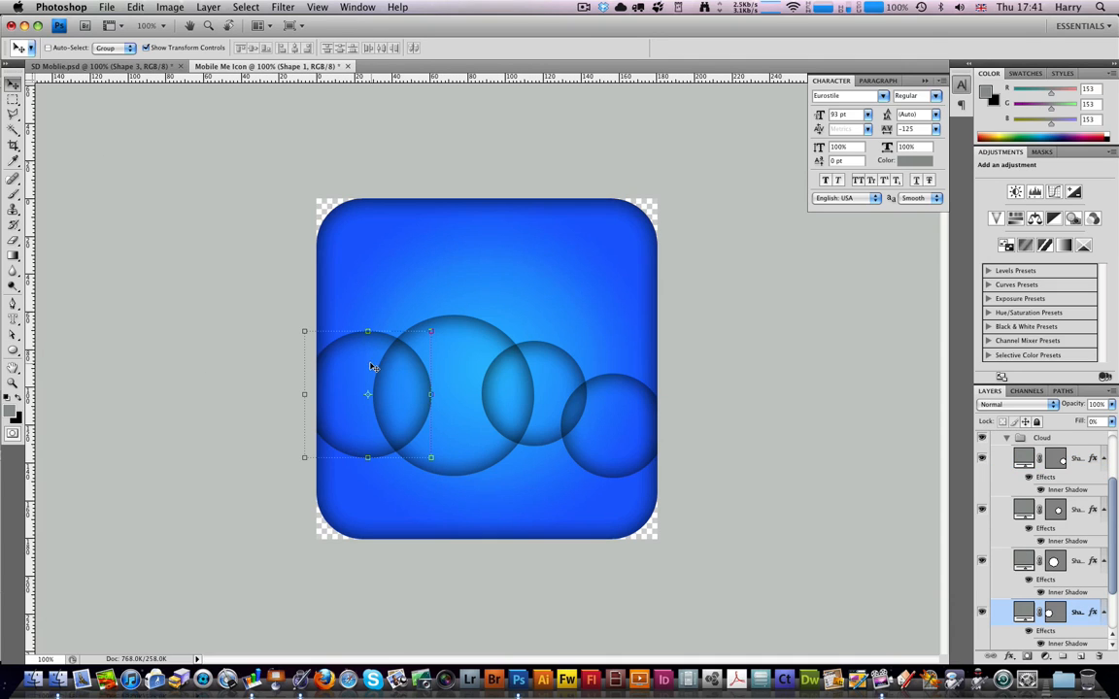
pyautogui.moveTo(373, 367); pyautogui.dragTo(367, 384)
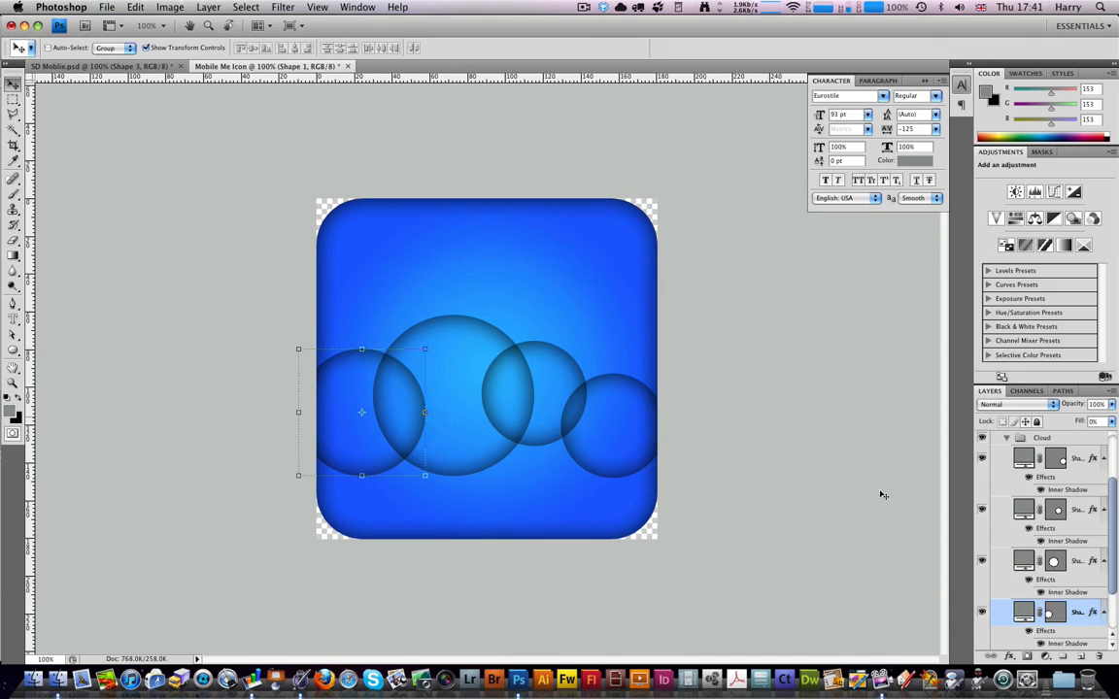
pyautogui.click(1077, 567)
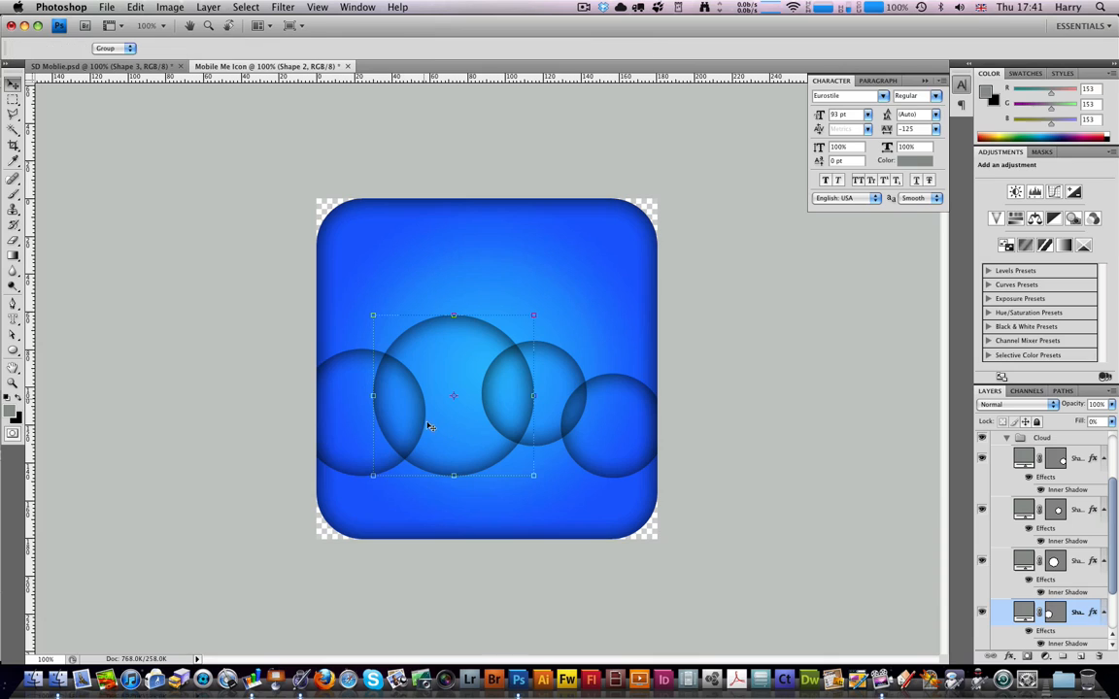
pyautogui.moveTo(424, 424); pyautogui.dragTo(396, 422)
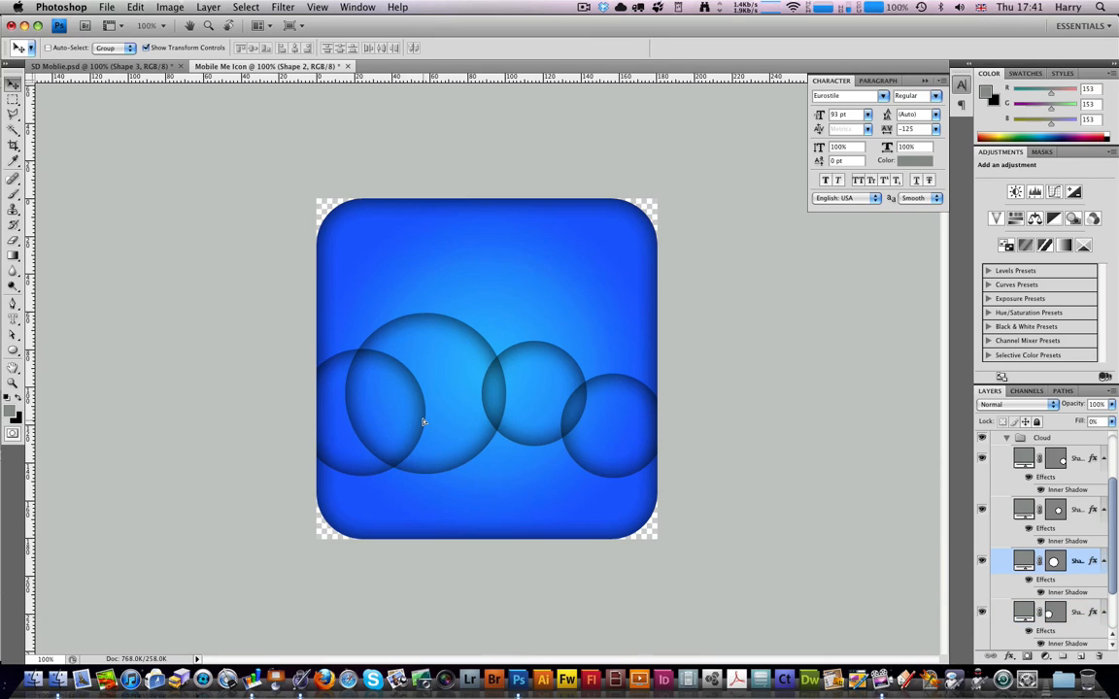
pyautogui.click(1058, 515)
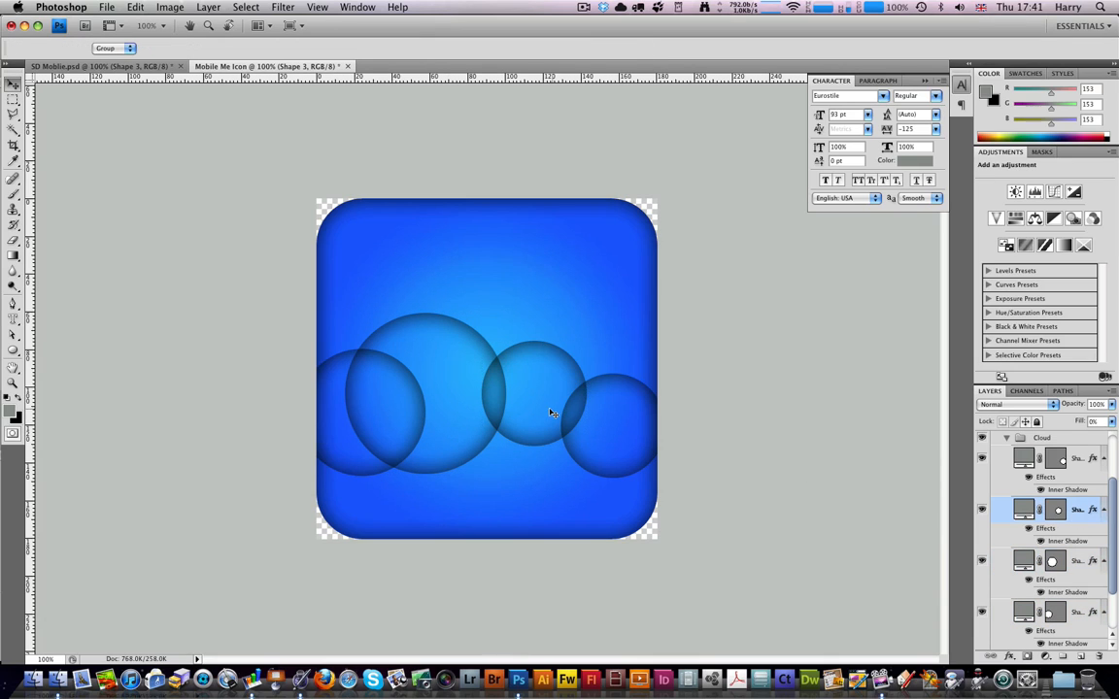
pyautogui.moveTo(550, 412); pyautogui.dragTo(544, 412)
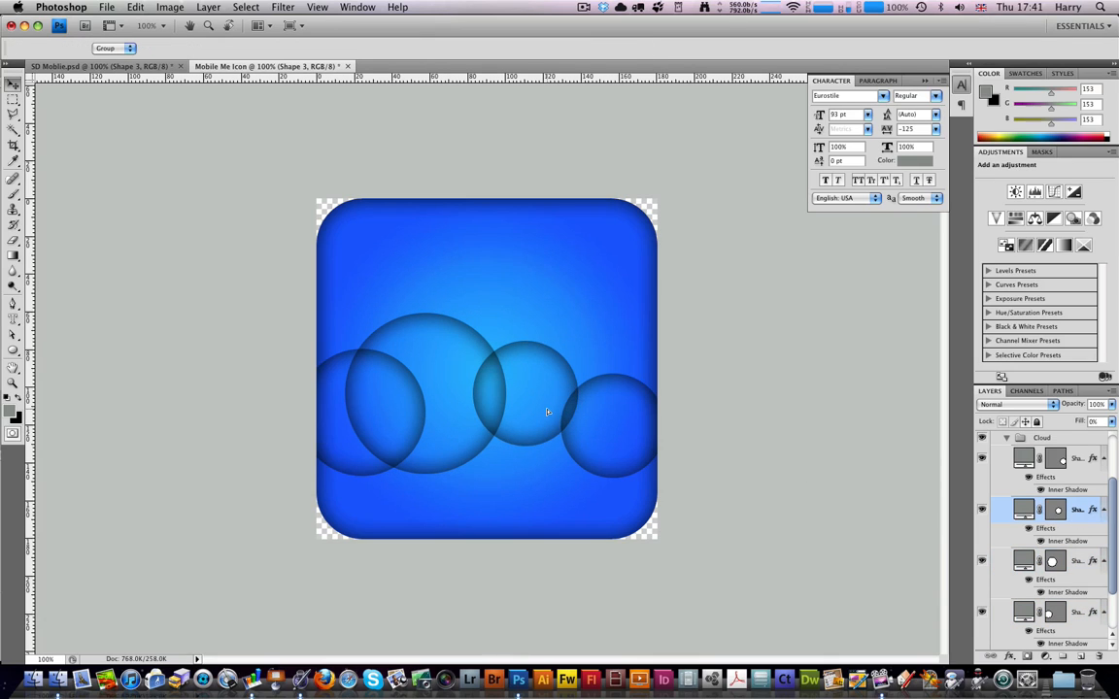
# Scale the rightmost cloud circle to 118.5% and move it up and slightly left to overlap its neighbour
pyautogui.click(1065, 464)
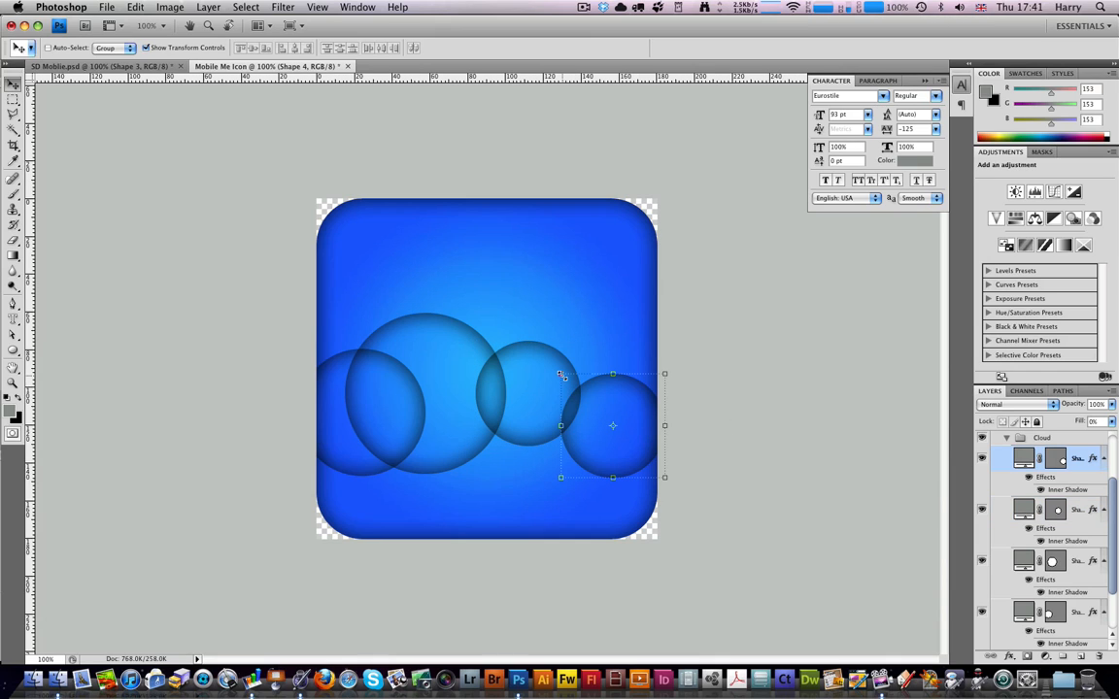
pyautogui.moveTo(561, 375); pyautogui.dragTo(551, 363)
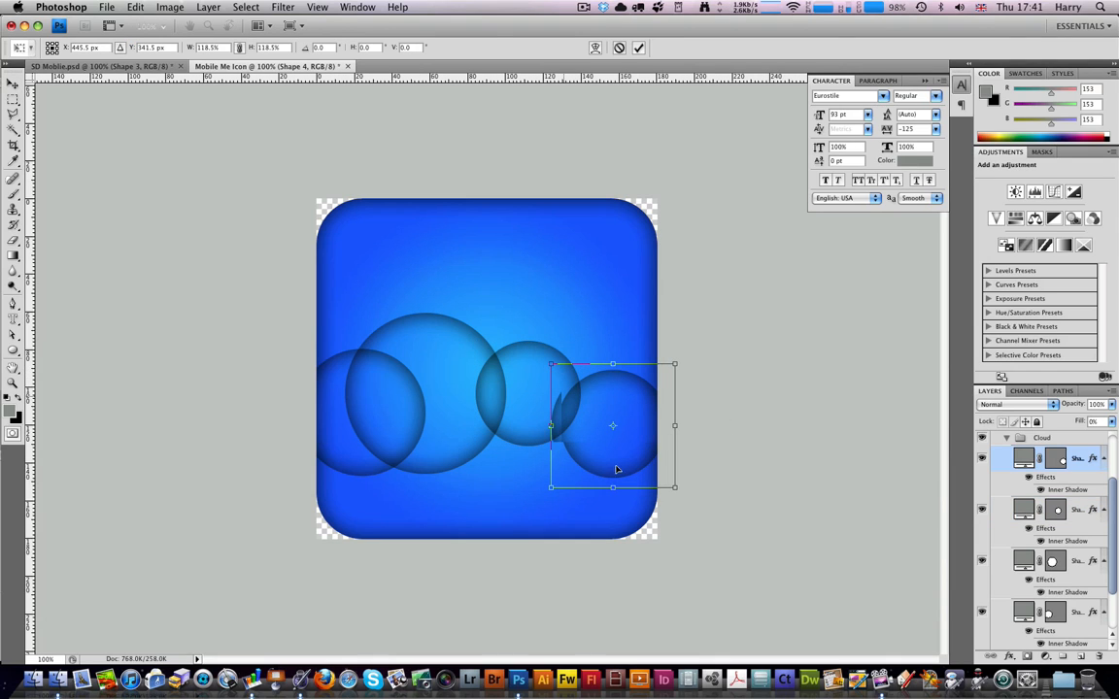
pyautogui.moveTo(615, 461); pyautogui.dragTo(613, 451)
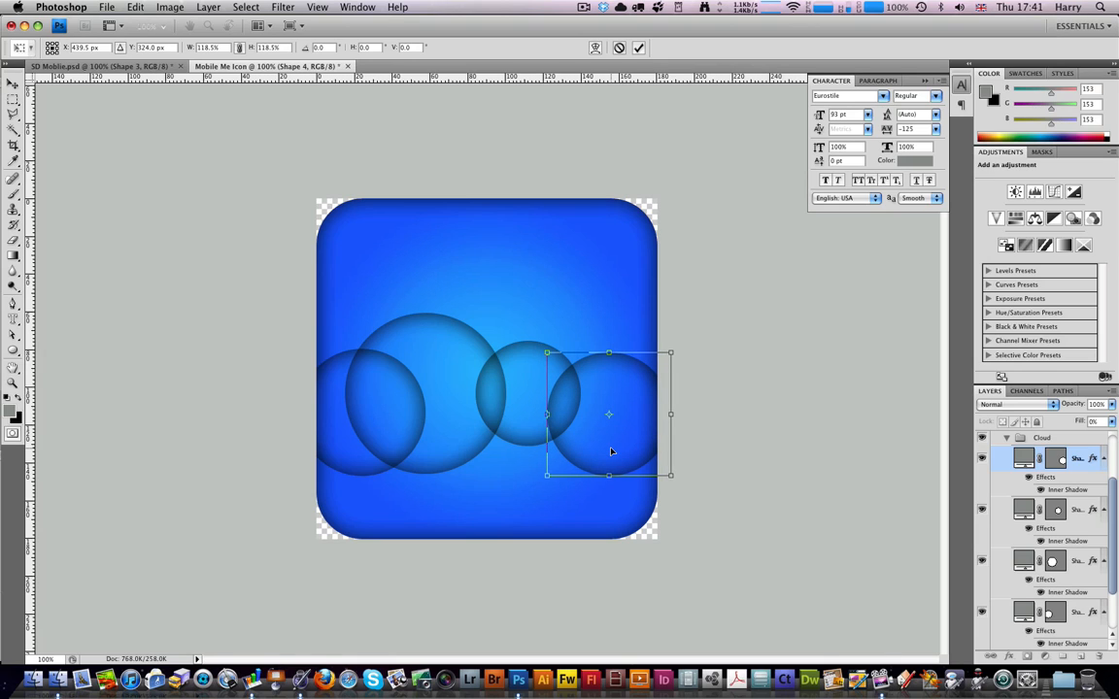
pyautogui.press('Return')
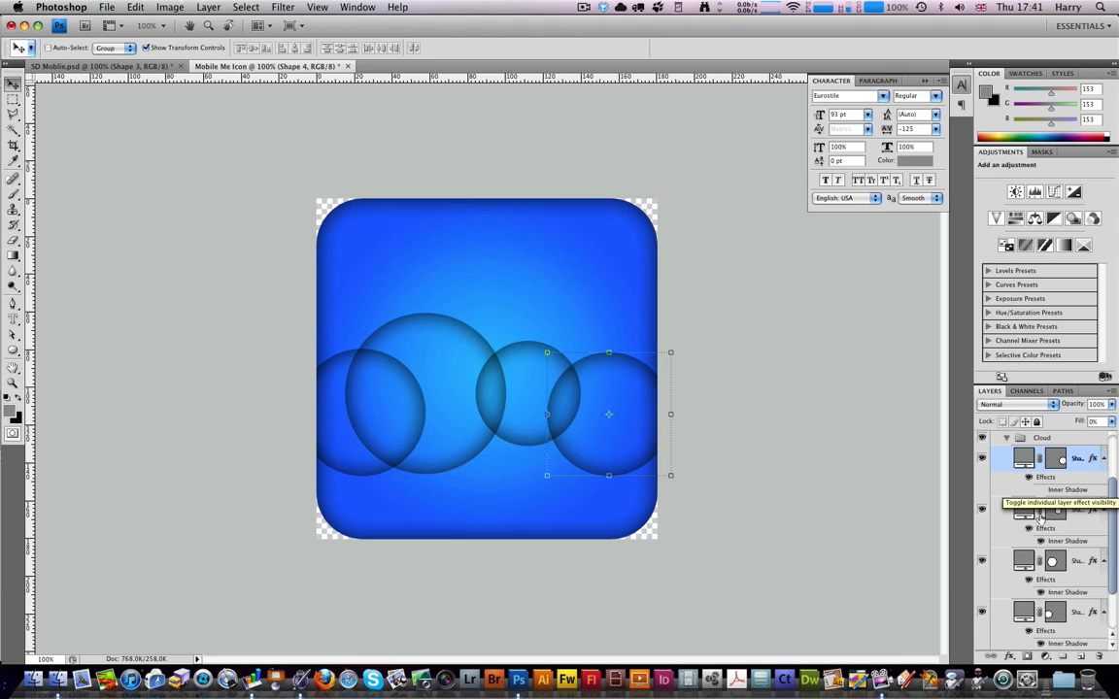
# Hide the layer effects on all four circle layers in the Cloud group
pyautogui.click(1028, 478)
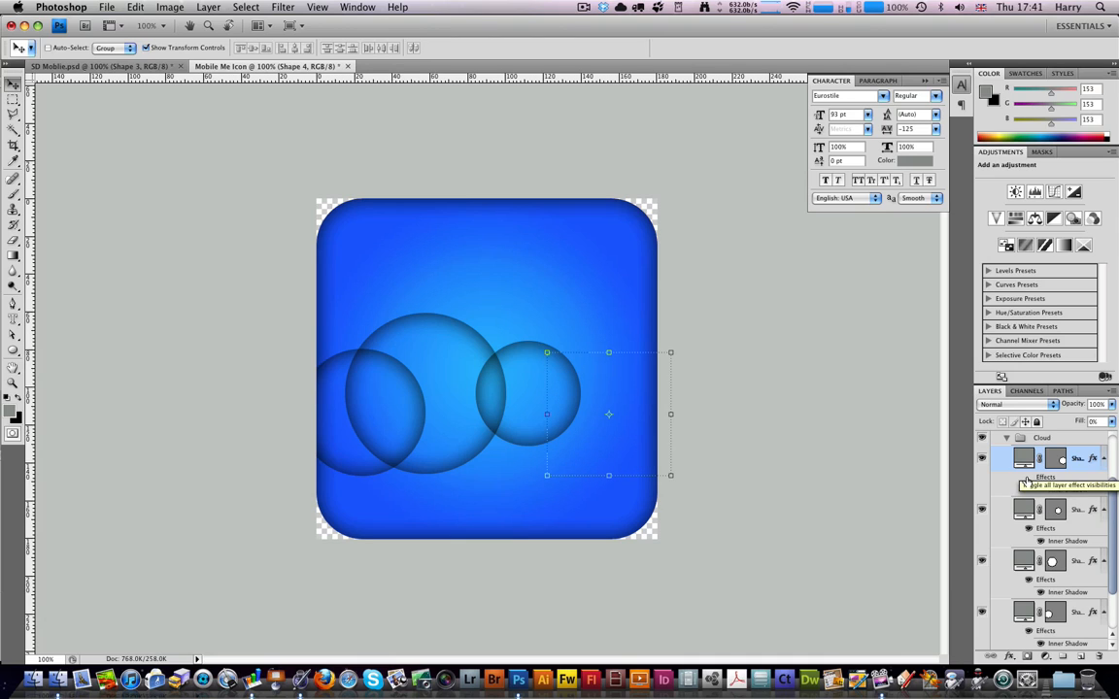
pyautogui.click(1028, 582)
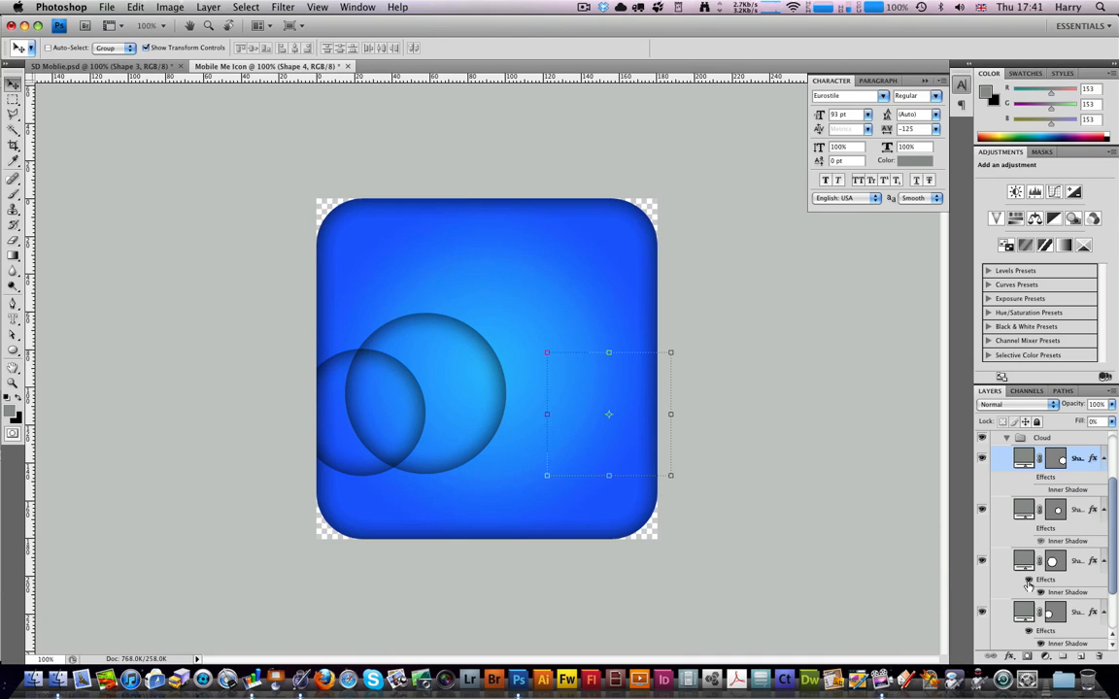
pyautogui.click(1028, 582)
pyautogui.click(1028, 632)
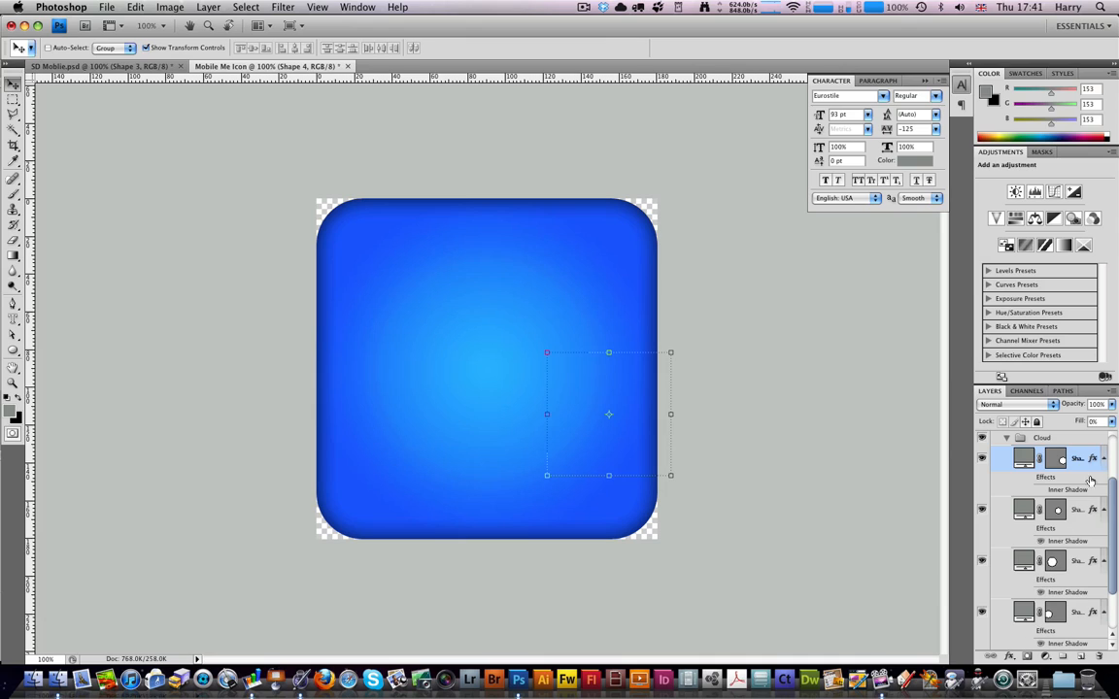
# Raise the fill of each of the four circle layers to 100%
pyautogui.click(1111, 424)
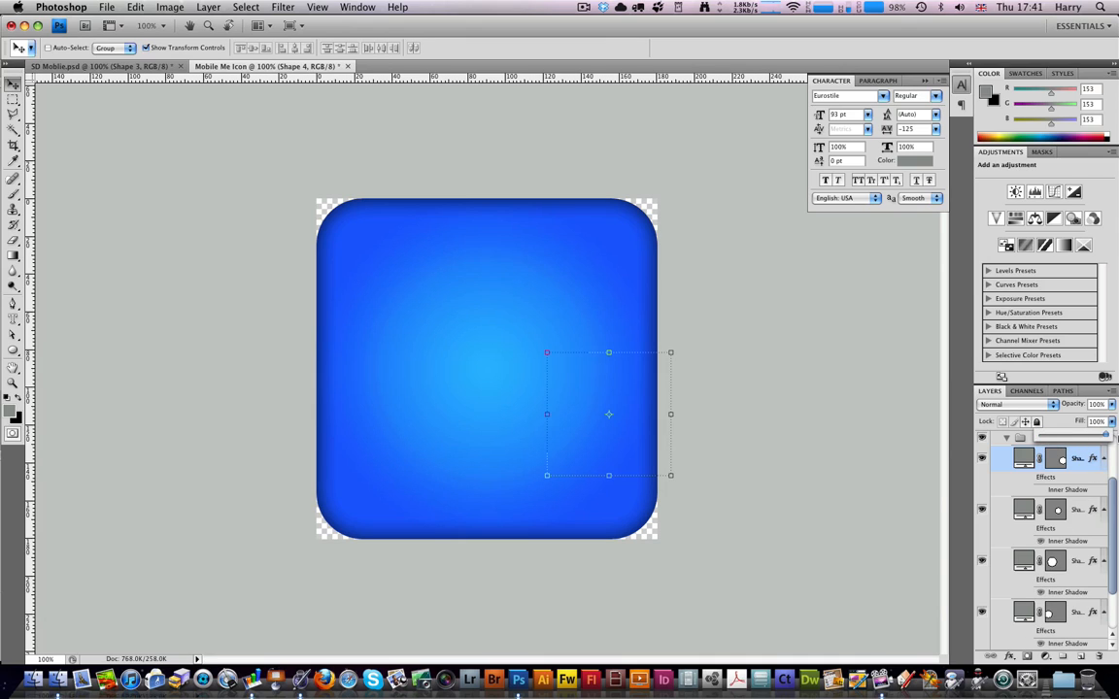
pyautogui.click(1079, 506)
pyautogui.click(1079, 509)
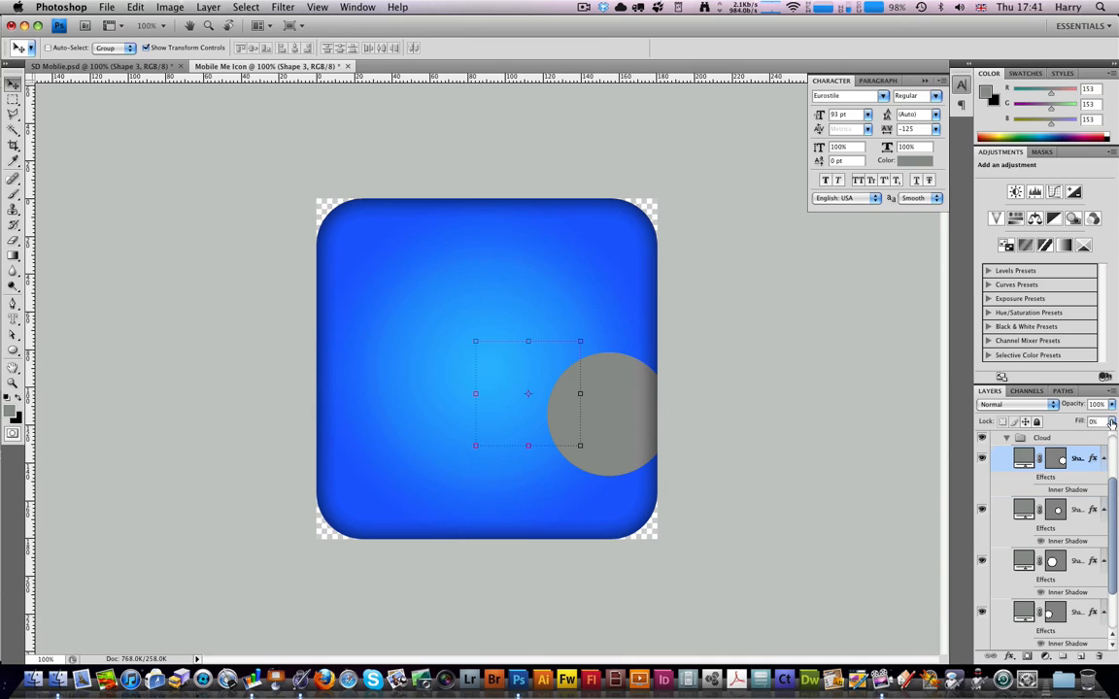
pyautogui.click(1111, 424)
pyautogui.click(1077, 556)
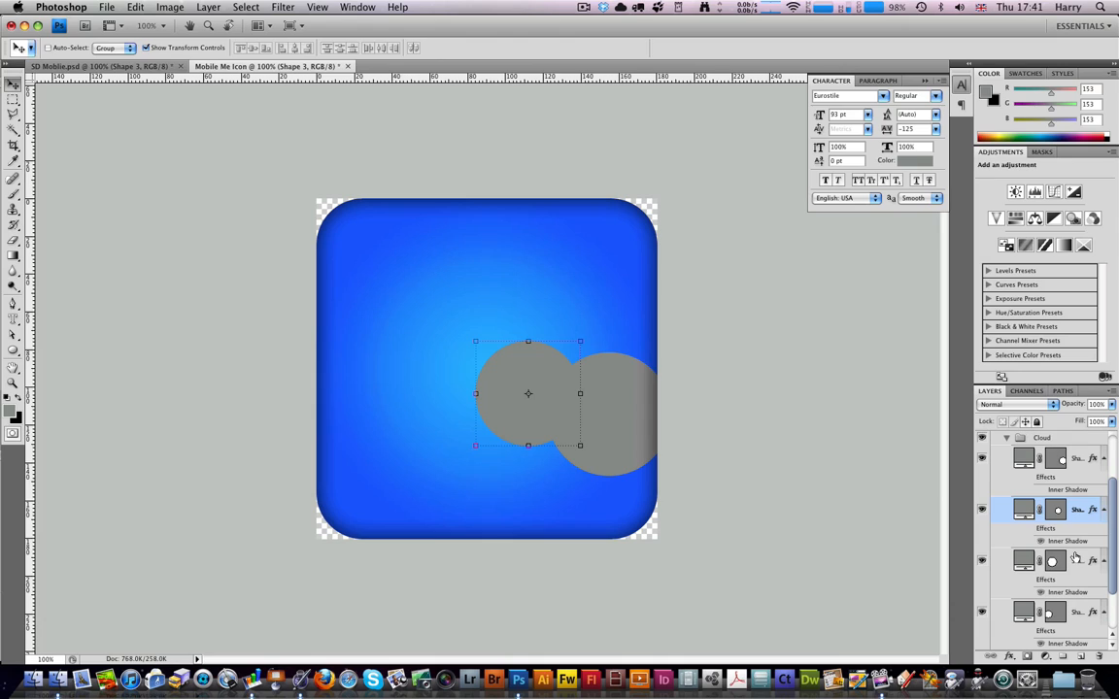
pyautogui.click(1077, 557)
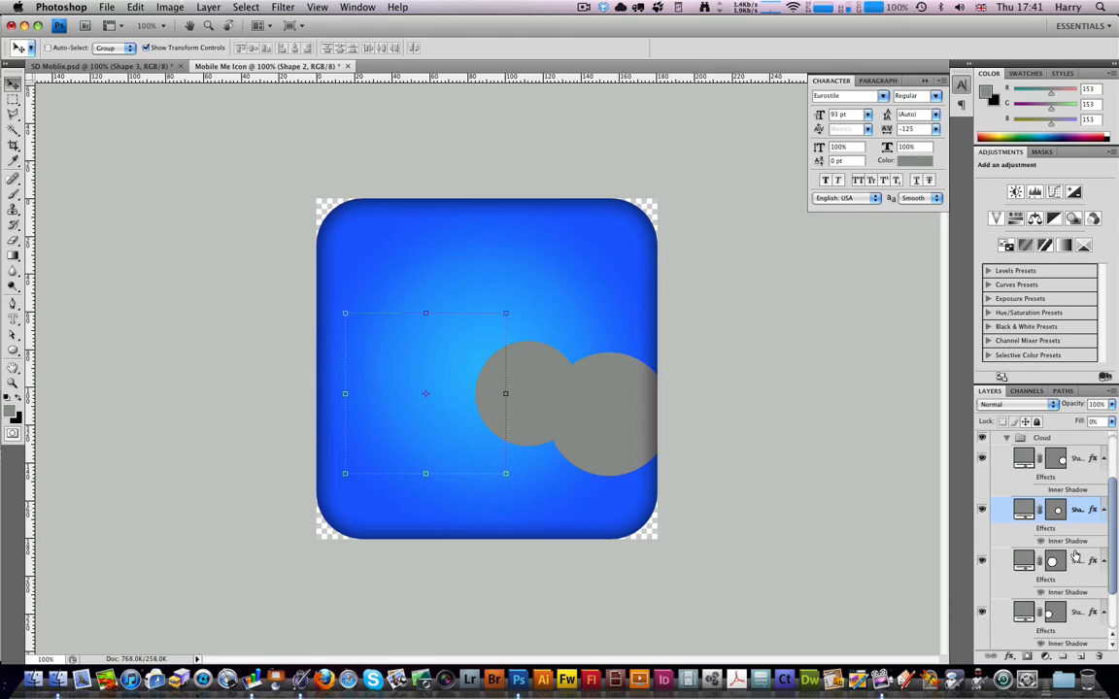
pyautogui.click(1112, 424)
pyautogui.moveTo(1045, 439); pyautogui.dragTo(1096, 490)
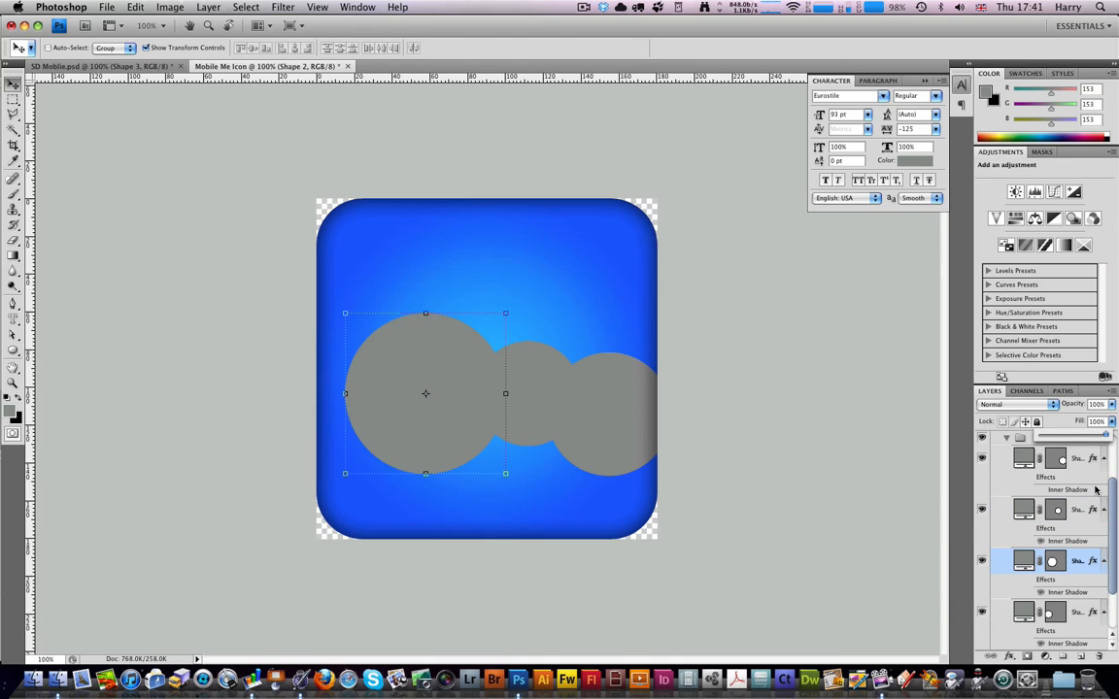
pyautogui.click(1077, 615)
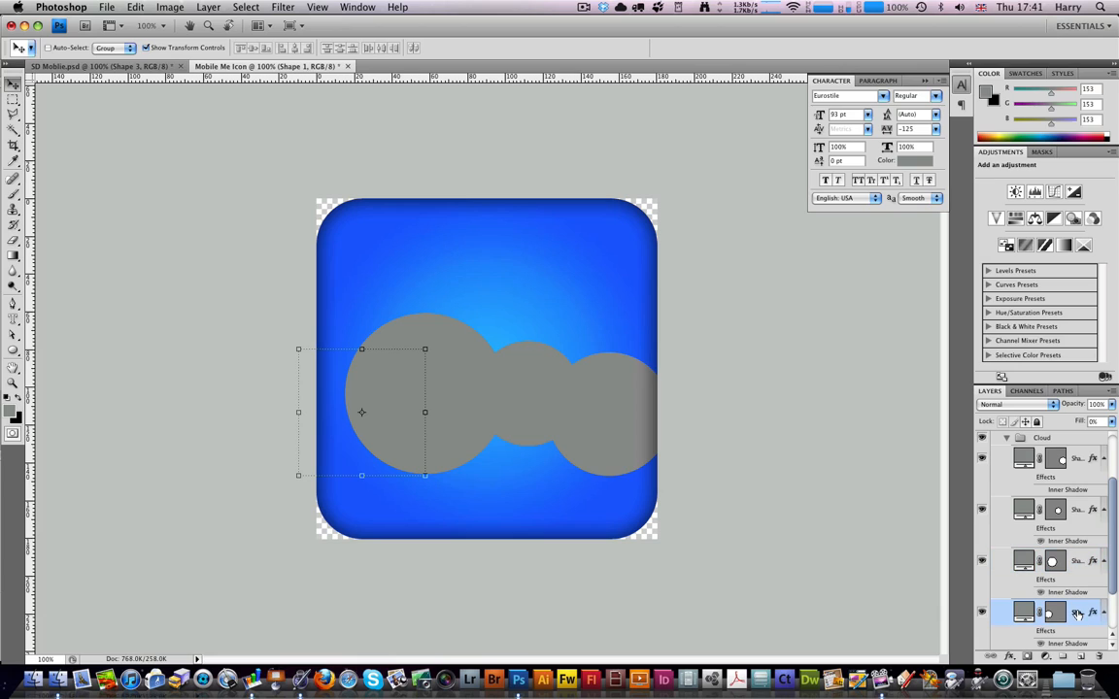
pyautogui.click(1112, 421)
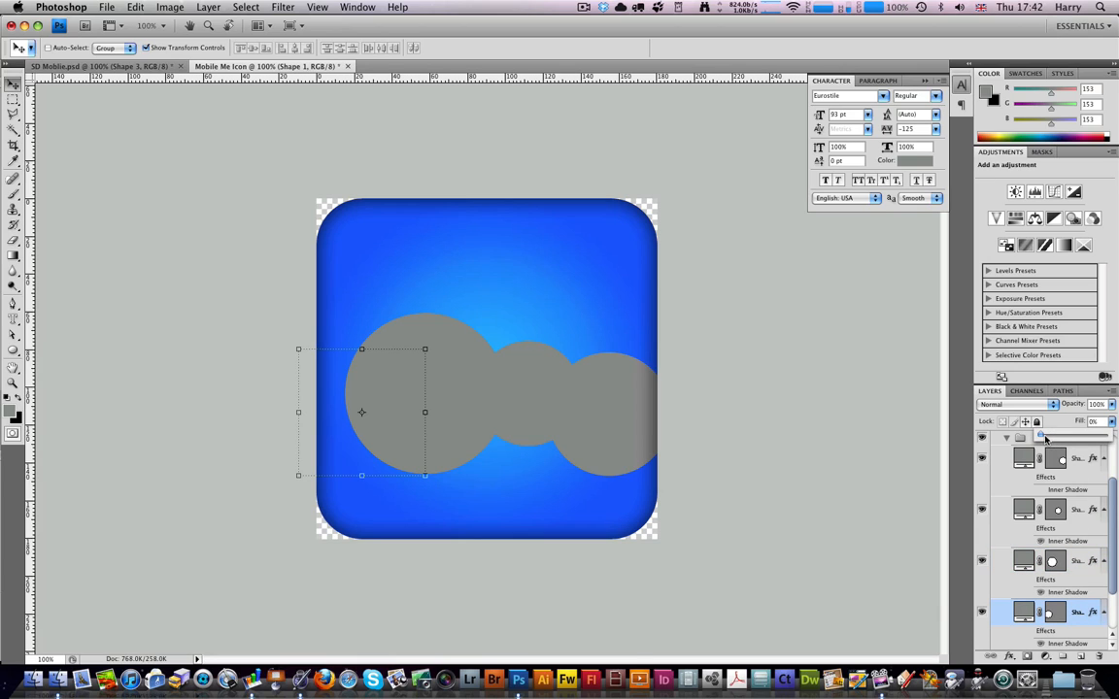
pyautogui.moveTo(1045, 439); pyautogui.dragTo(1115, 453)
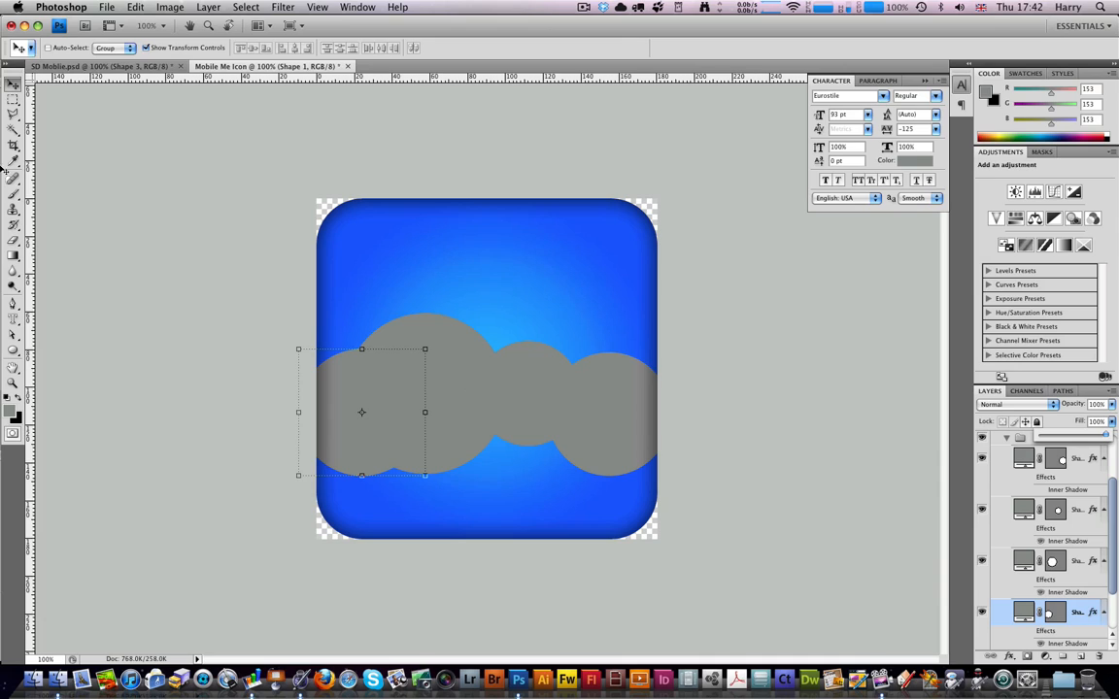
# Marquee-select the lower third of the icon across its full width and rasterize the Shape 1 layer's vector mask
pyautogui.click(13, 99)
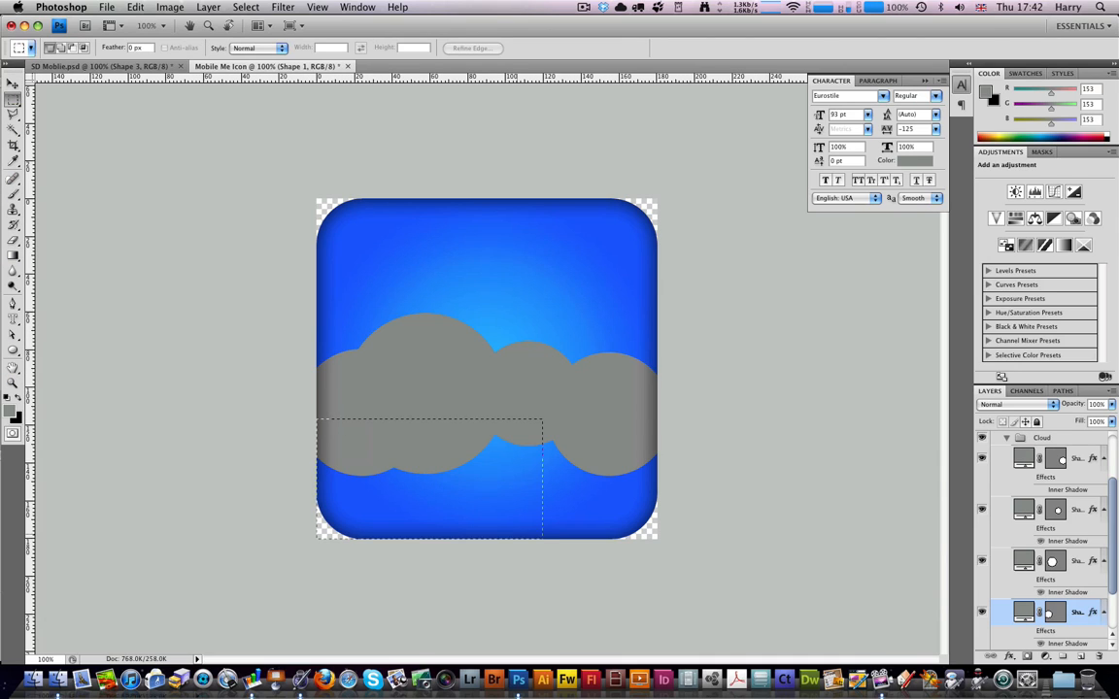
pyautogui.moveTo(542, 537); pyautogui.dragTo(660, 540)
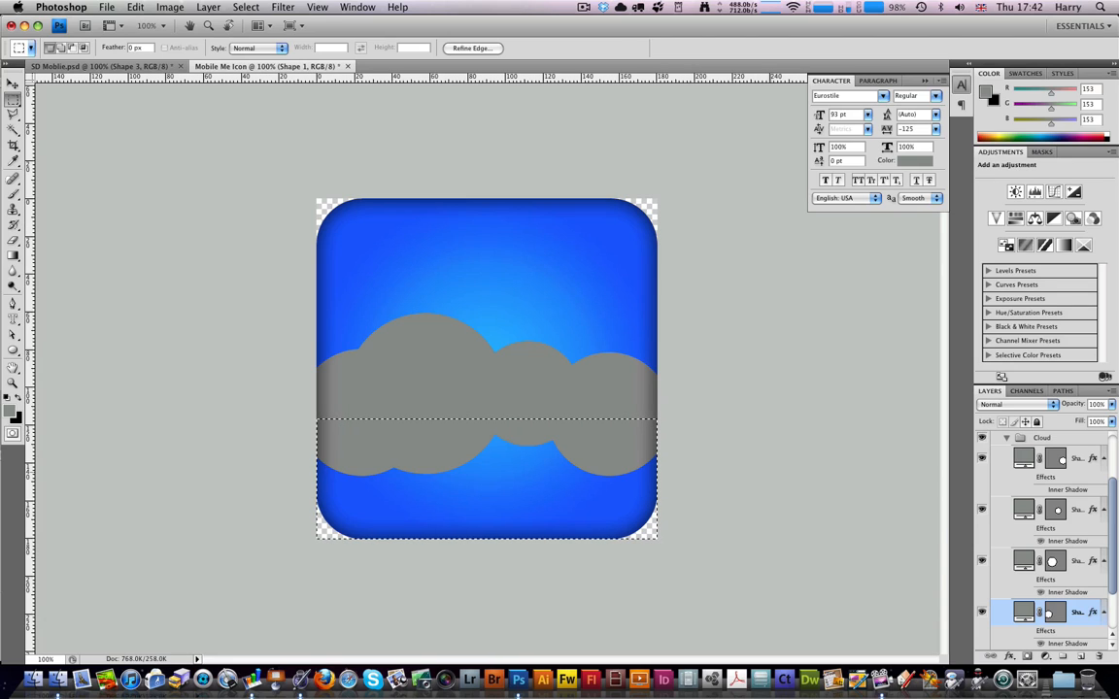
pyautogui.rightClick(1053, 611)
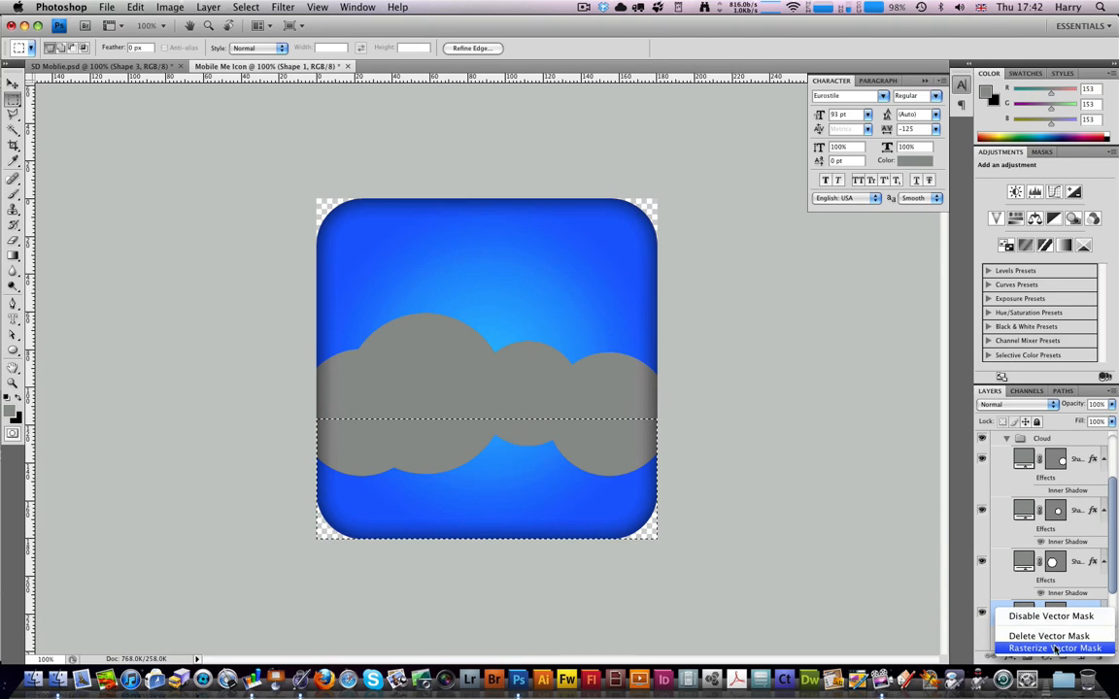
pyautogui.click(1055, 647)
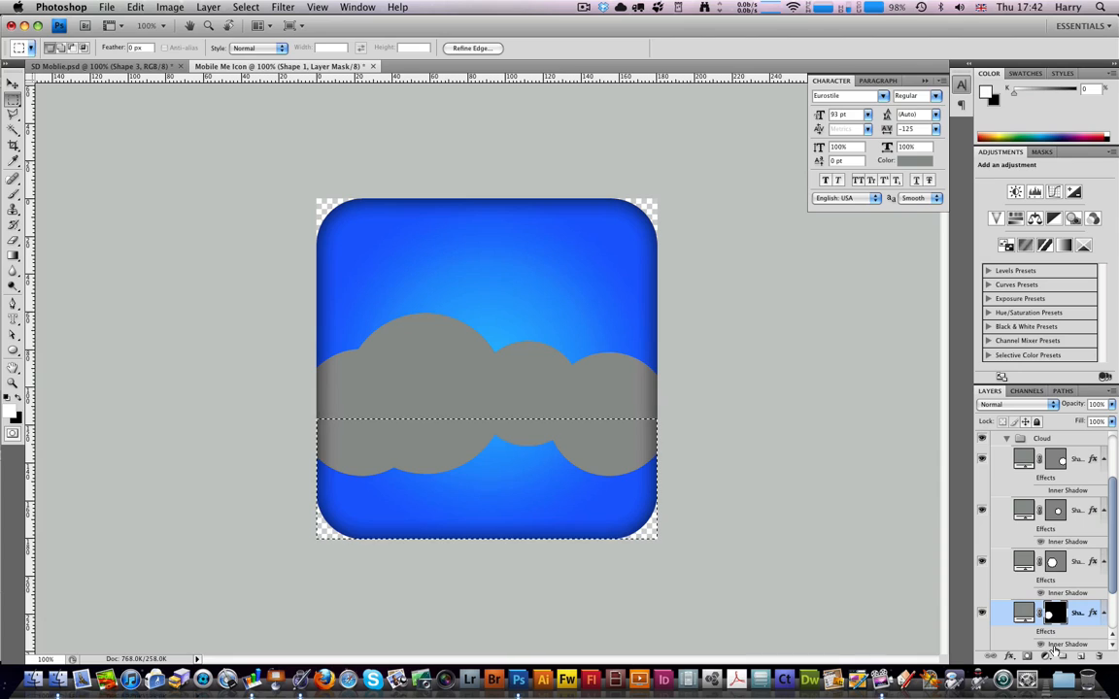
# Fill the selected area of the Shape 1 layer mask with white to extend the cloud to the icon's bottom, and deselect
pyautogui.press('Delete')
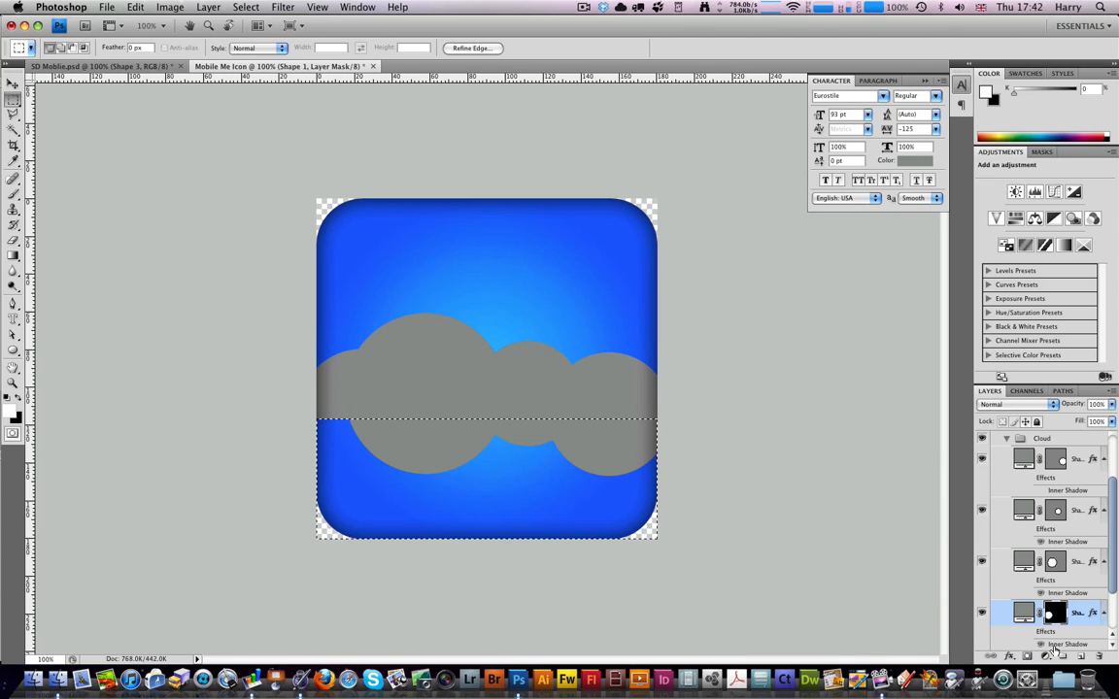
pyautogui.press('x')
pyautogui.press('Delete')
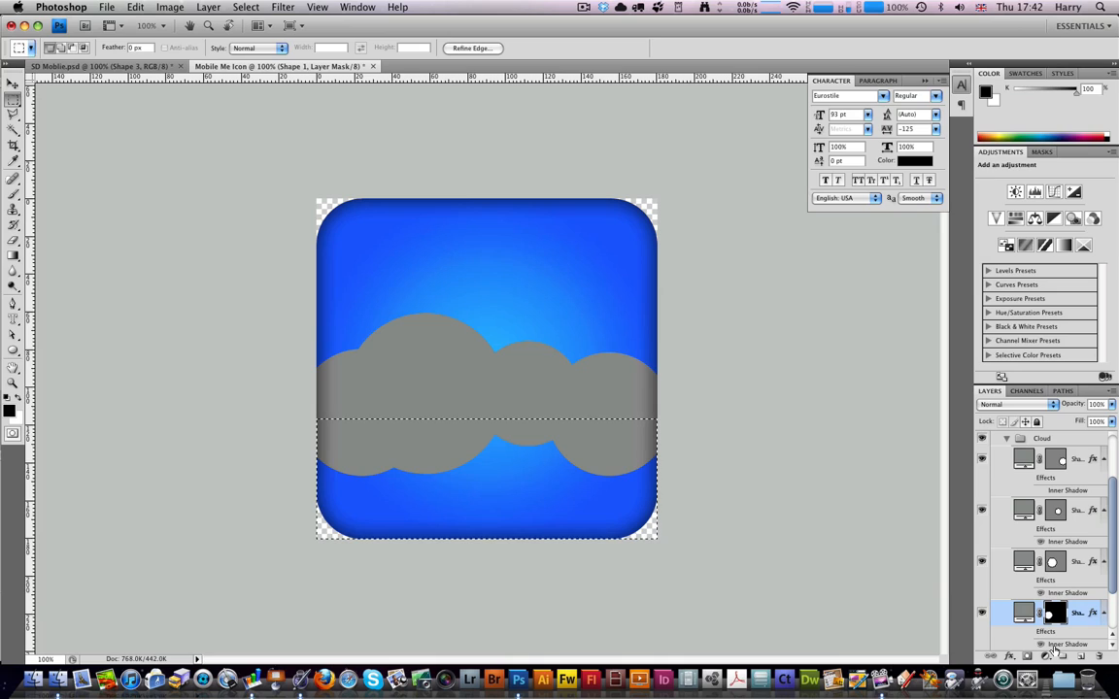
pyautogui.press('Delete')
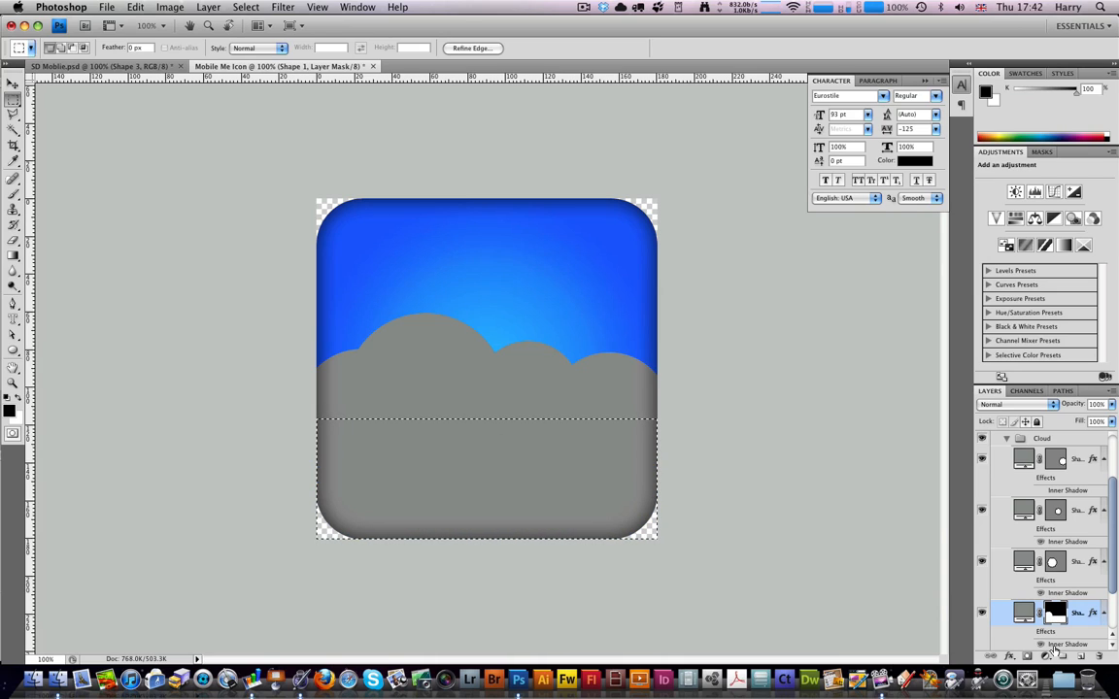
pyautogui.press('super+d')
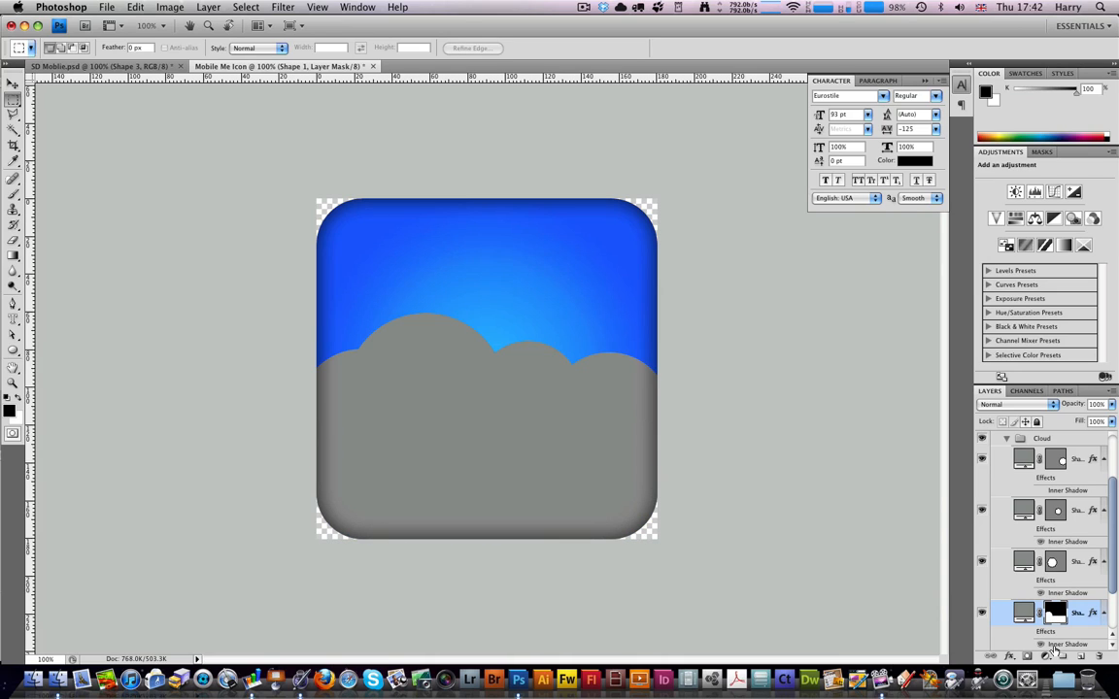
# Merge the four shape layers in the Cloud group into one layer and rename it Cloud
pyautogui.keyDown('shift'); pyautogui.click(1079, 469); pyautogui.keyUp('shift')
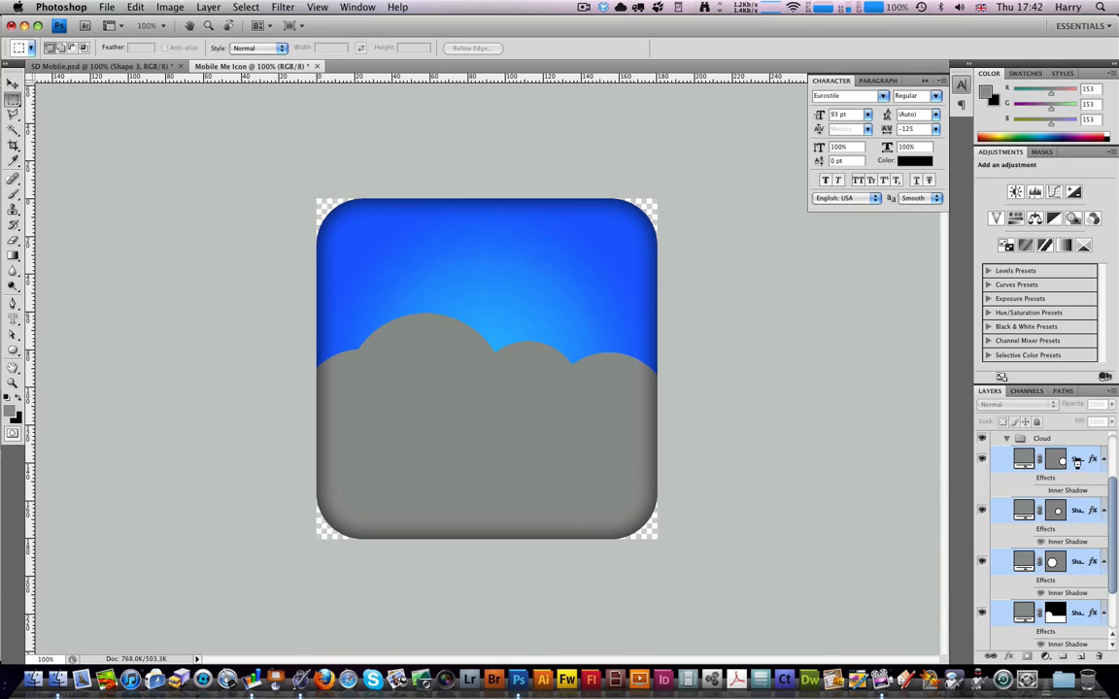
pyautogui.press('super+e')
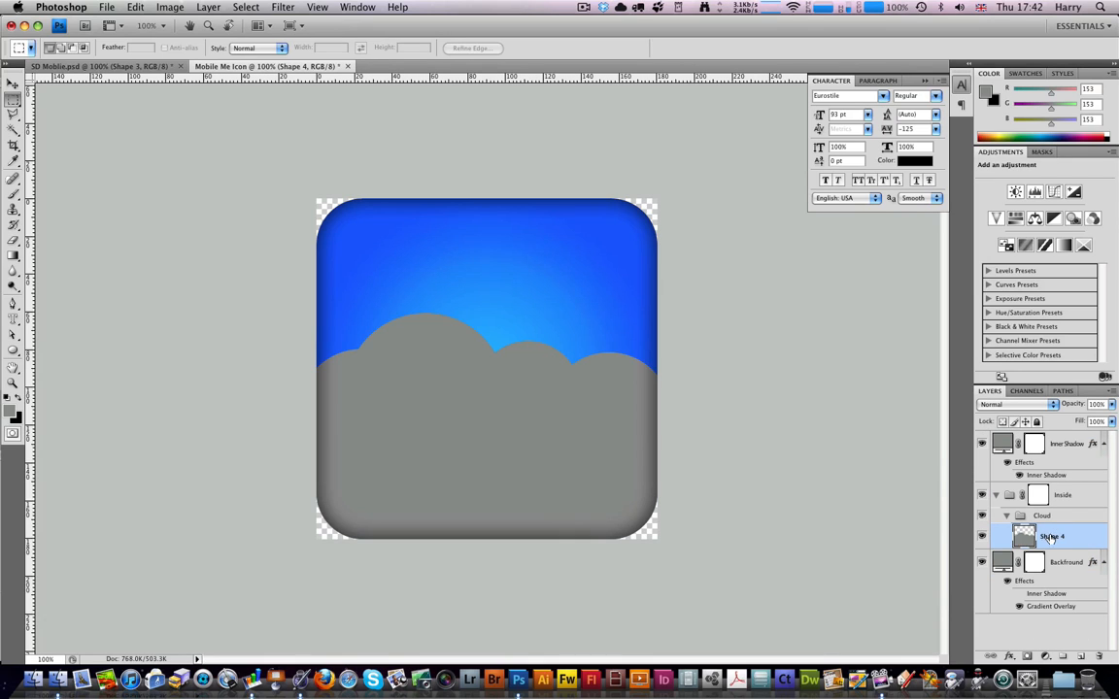
pyautogui.doubleClick(1050, 537)
pyautogui.write('Cloud')
pyautogui.press('Return')
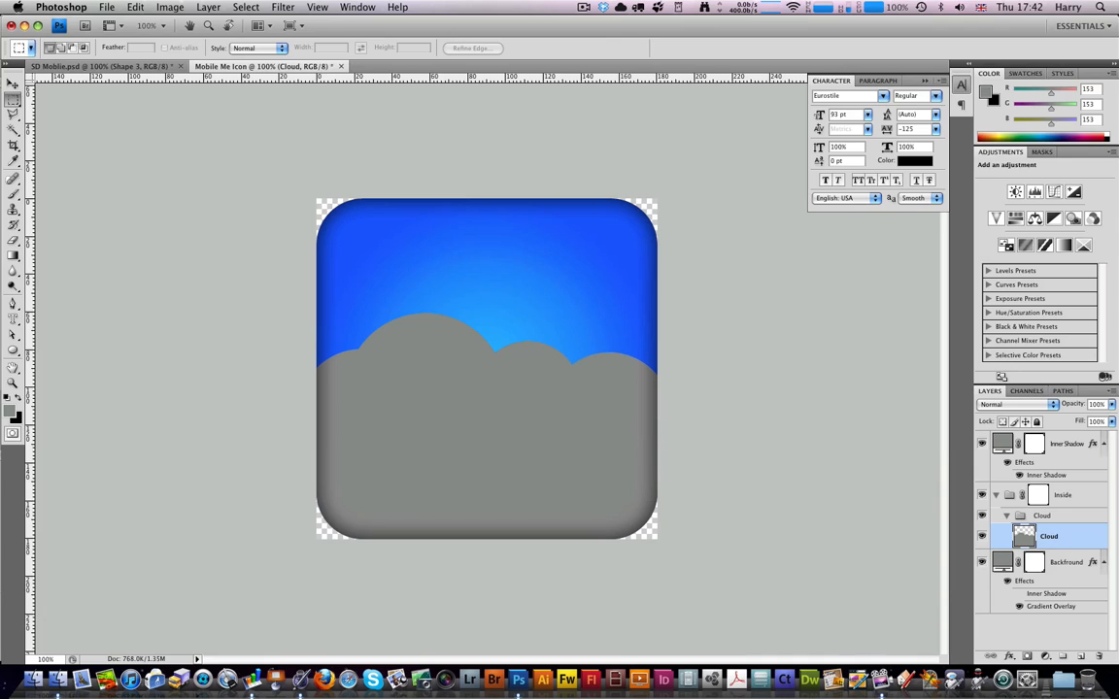
# Add a drop shadow with 0 px distance and 15 px size to the Cloud layer, with its masks hiding effects
pyautogui.doubleClick(1071, 527)
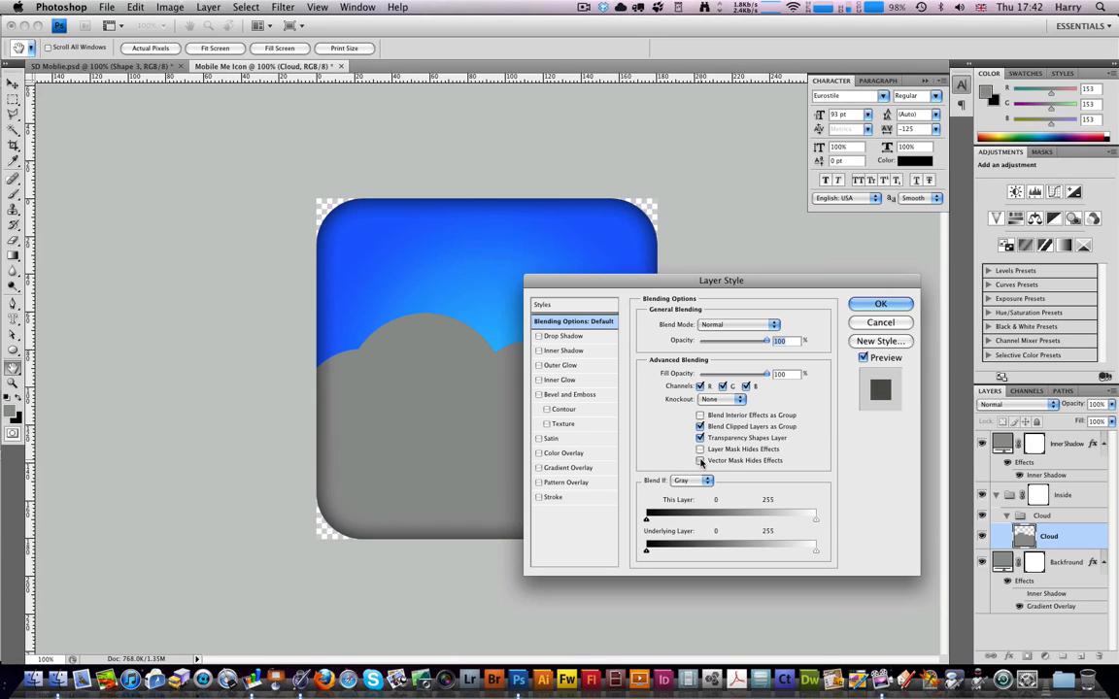
pyautogui.click(700, 460)
pyautogui.click(561, 336)
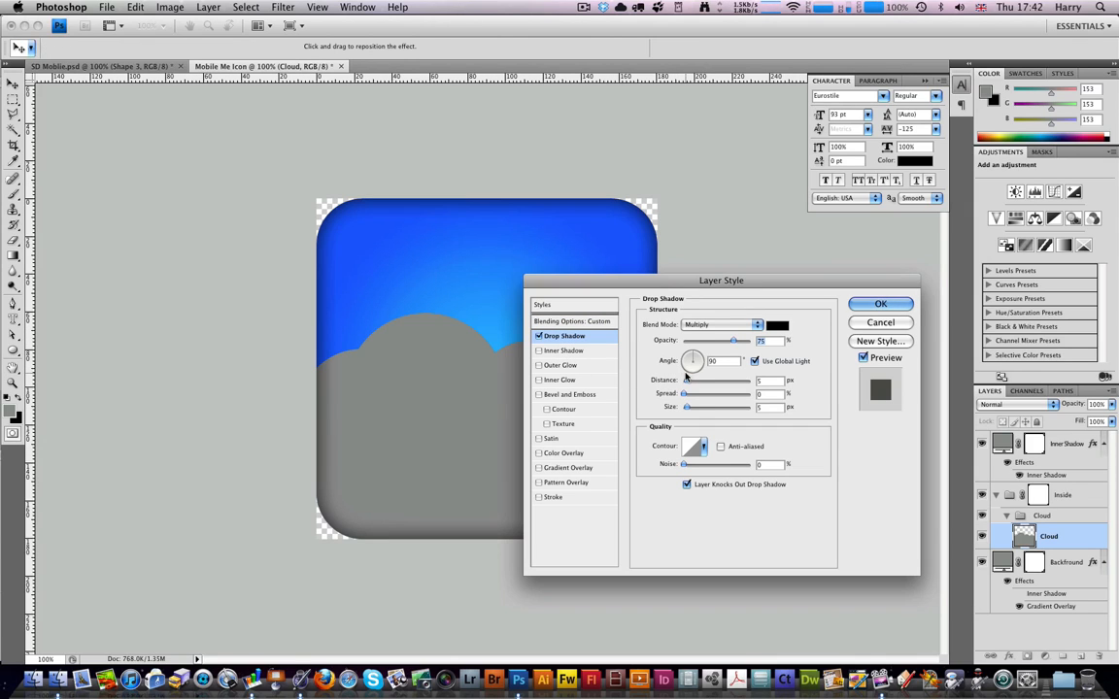
pyautogui.moveTo(688, 381); pyautogui.dragTo(691, 410)
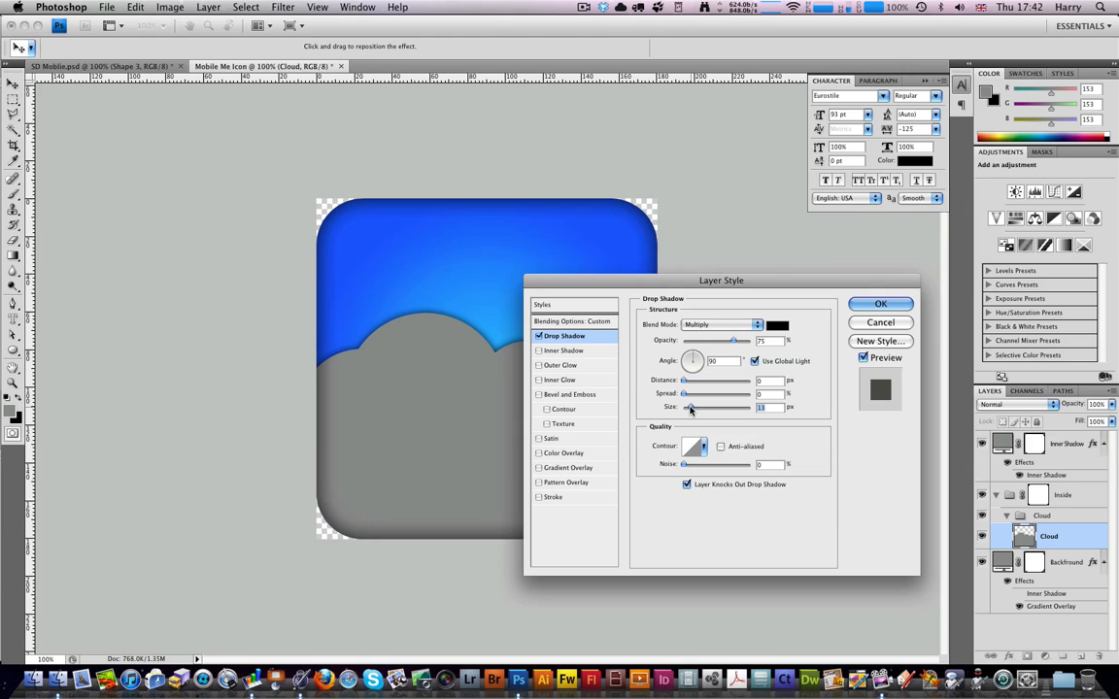
pyautogui.moveTo(690, 410); pyautogui.dragTo(689, 409)
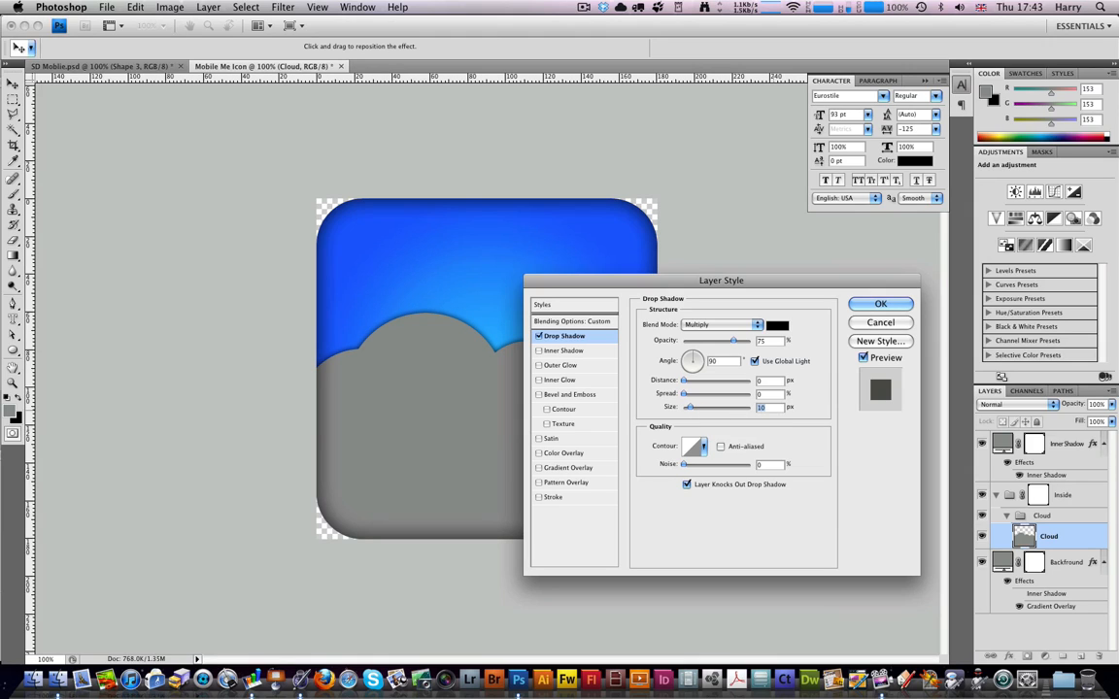
pyautogui.write('15')
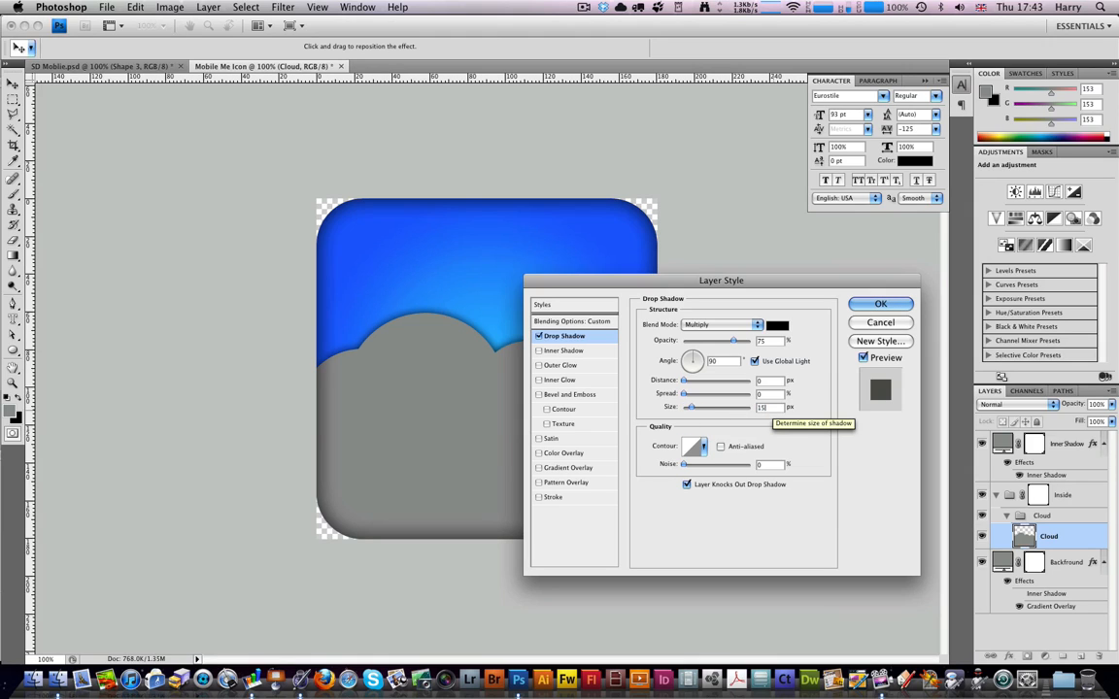
pyautogui.click(877, 305)
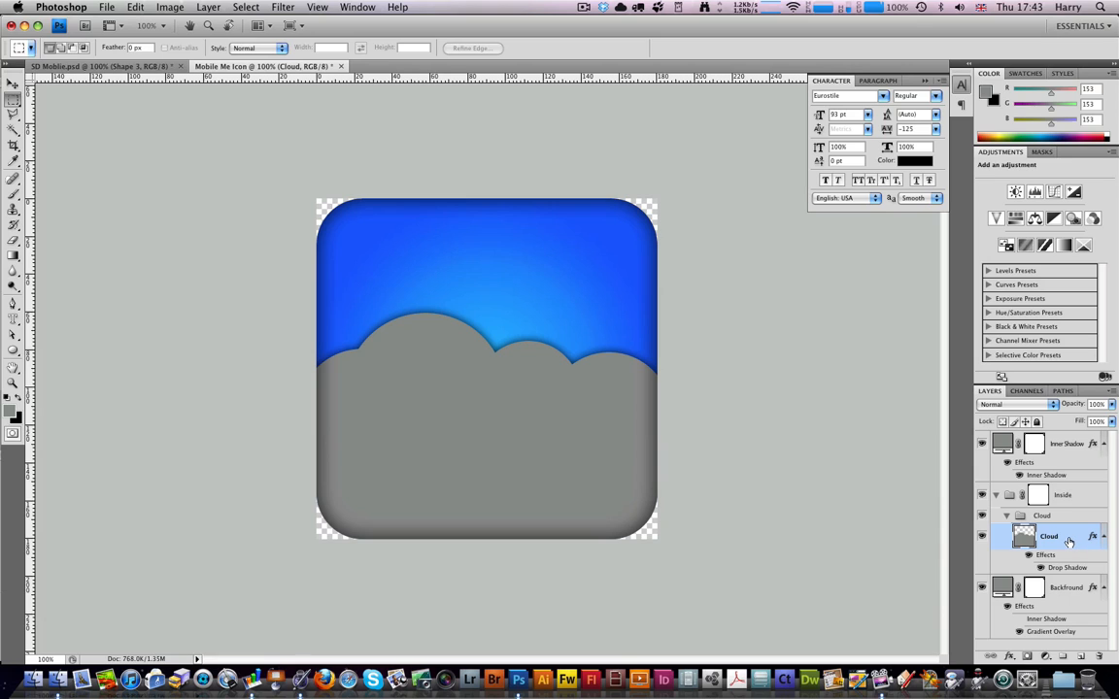
# Add a linear gradient overlay to the Cloud layer and change the gradient's black stop to light grey
pyautogui.doubleClick(1069, 542)
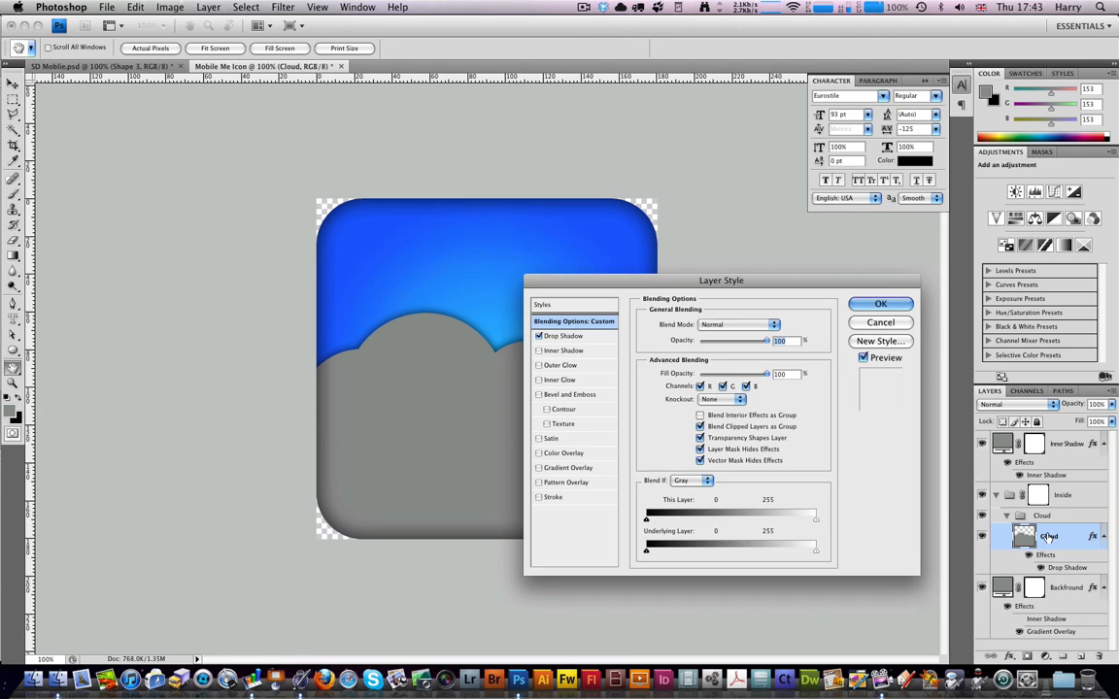
pyautogui.click(584, 469)
pyautogui.click(719, 356)
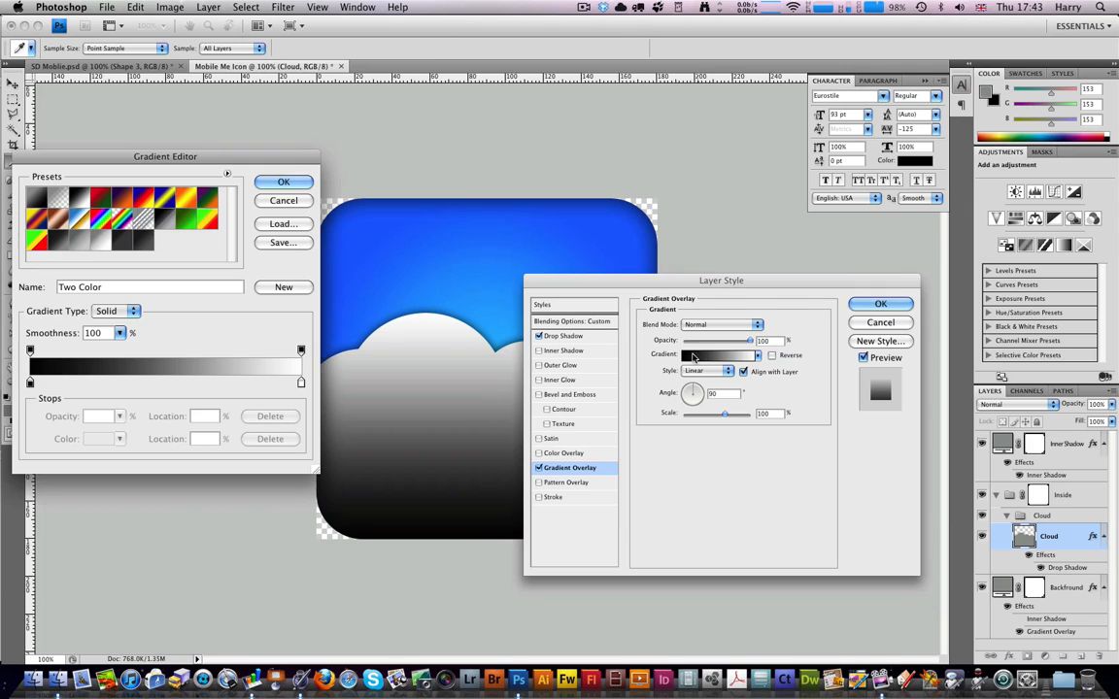
pyautogui.click(29, 384)
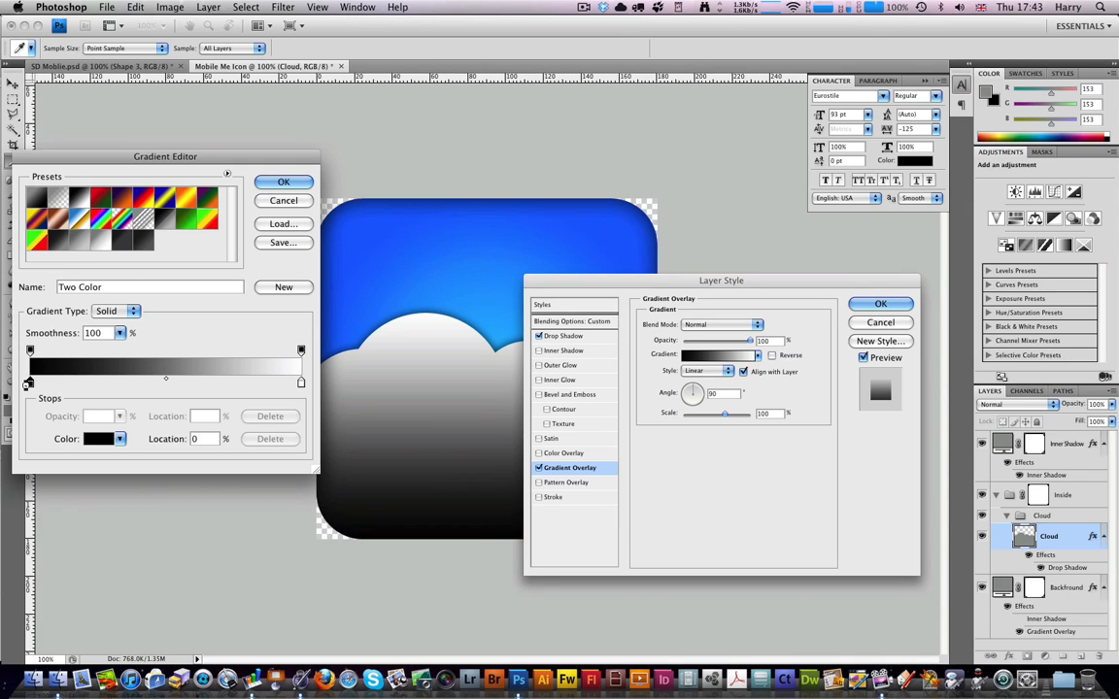
pyautogui.doubleClick(29, 384)
pyautogui.click(547, 485)
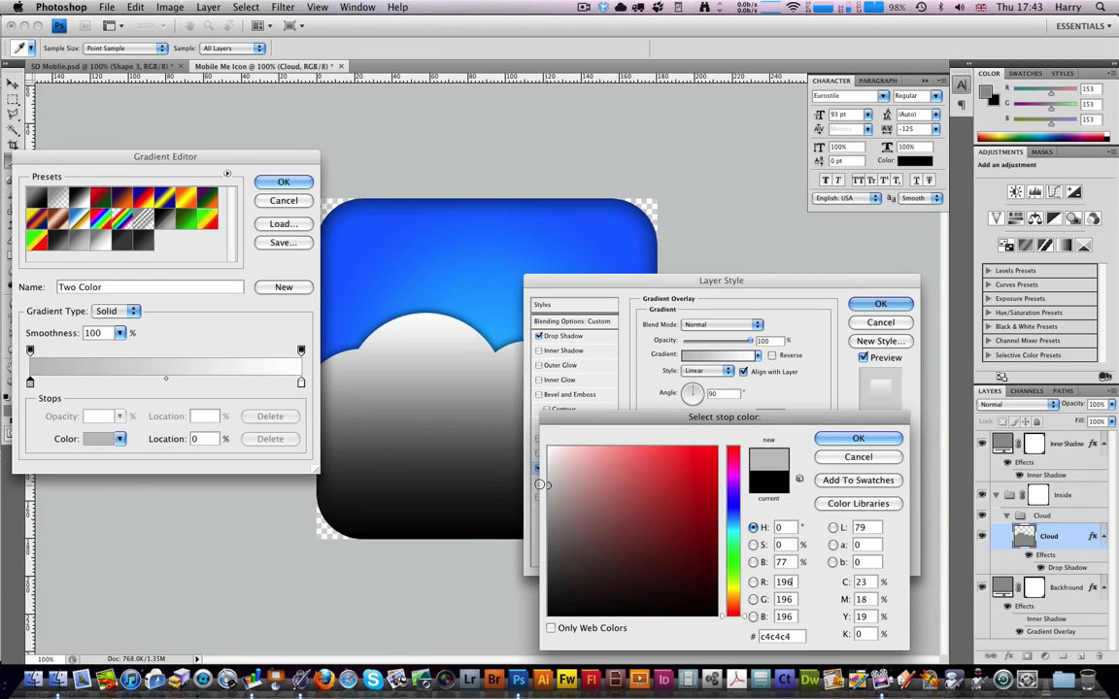
pyautogui.moveTo(541, 484); pyautogui.dragTo(535, 479)
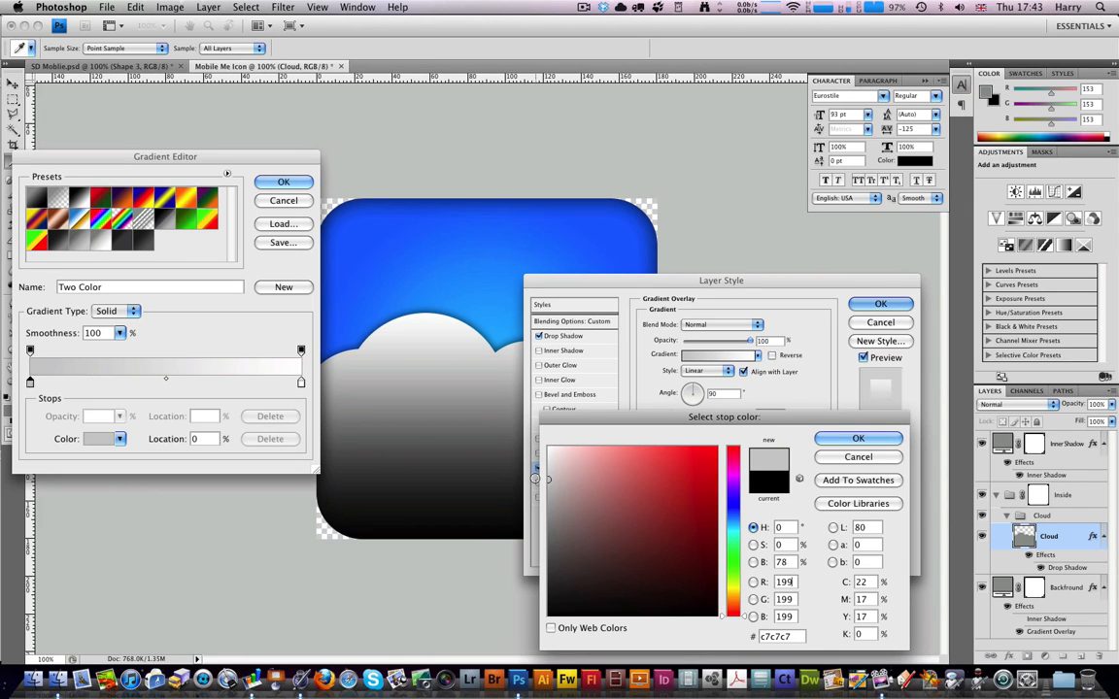
pyautogui.click(858, 438)
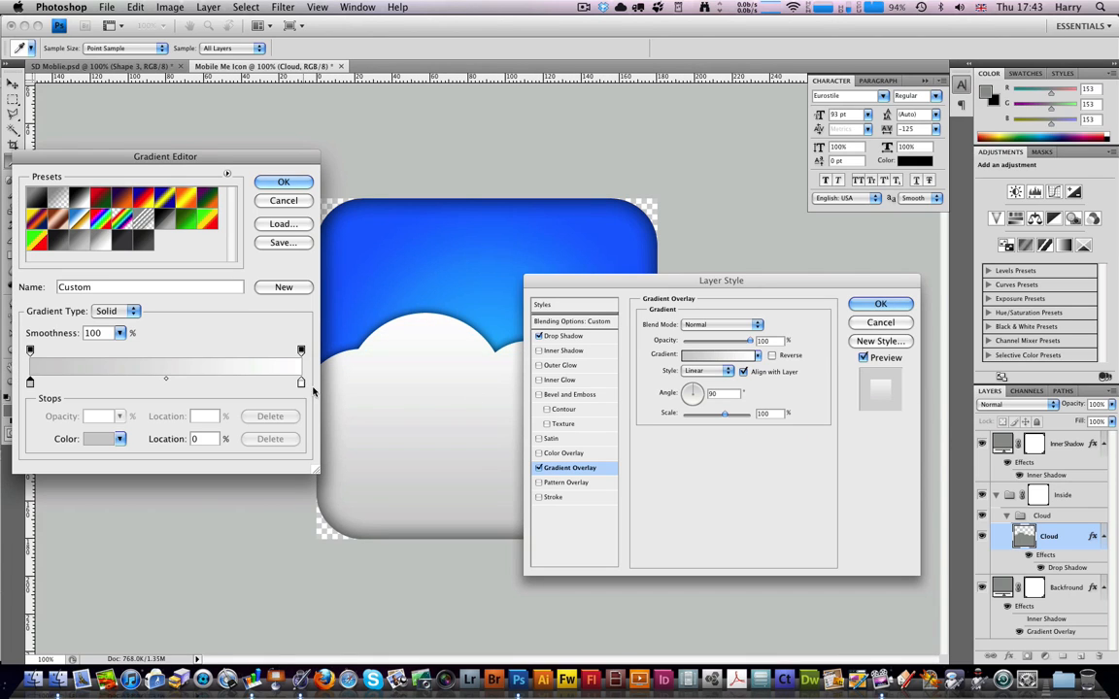
# Save the light grey-to-white gradient as a new preset and select it after trying the Grey Cloud preset
pyautogui.click(283, 287)
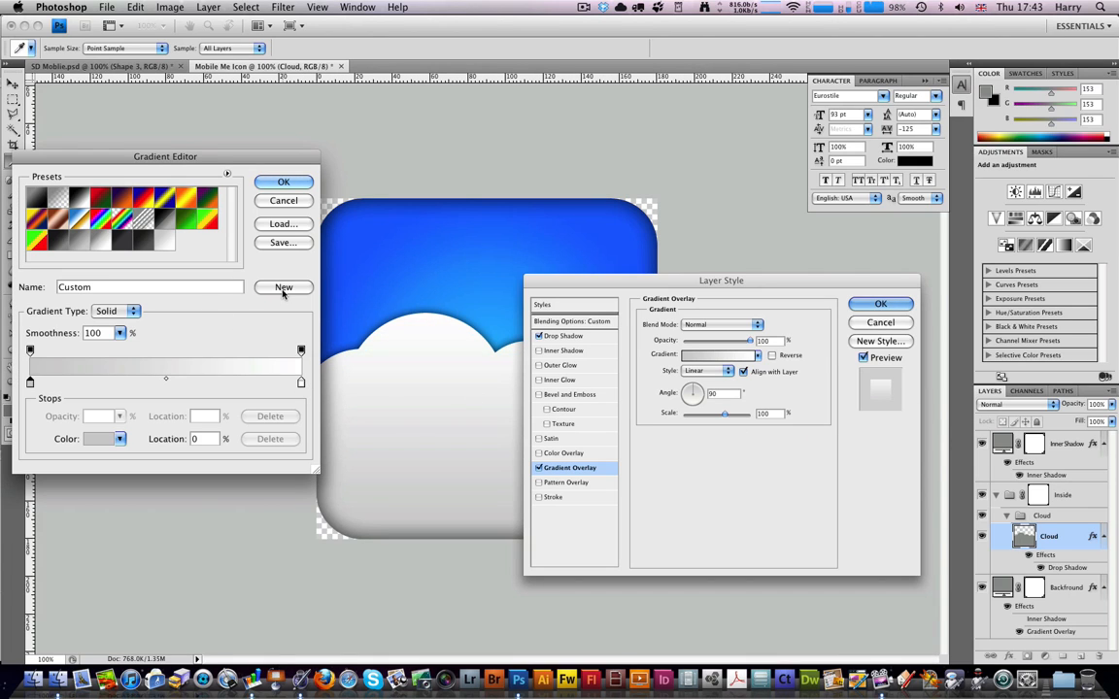
pyautogui.click(146, 248)
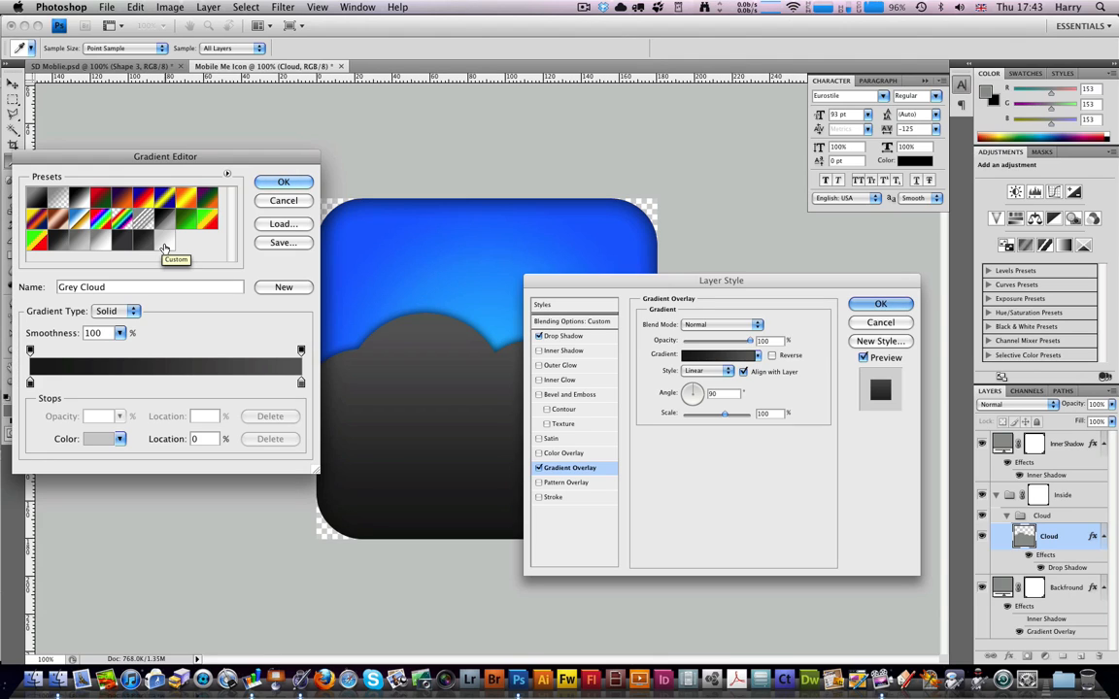
pyautogui.click(164, 247)
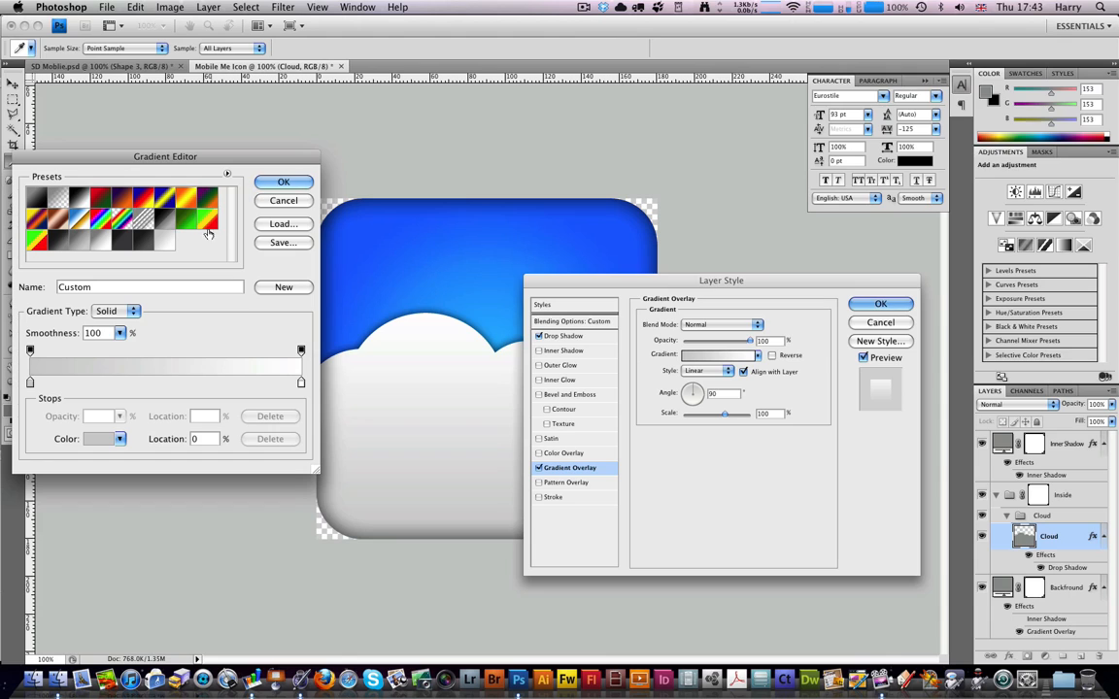
# Darken the gradient's grey stop slightly and apply the overlay to the Cloud layer
pyautogui.doubleClick(29, 383)
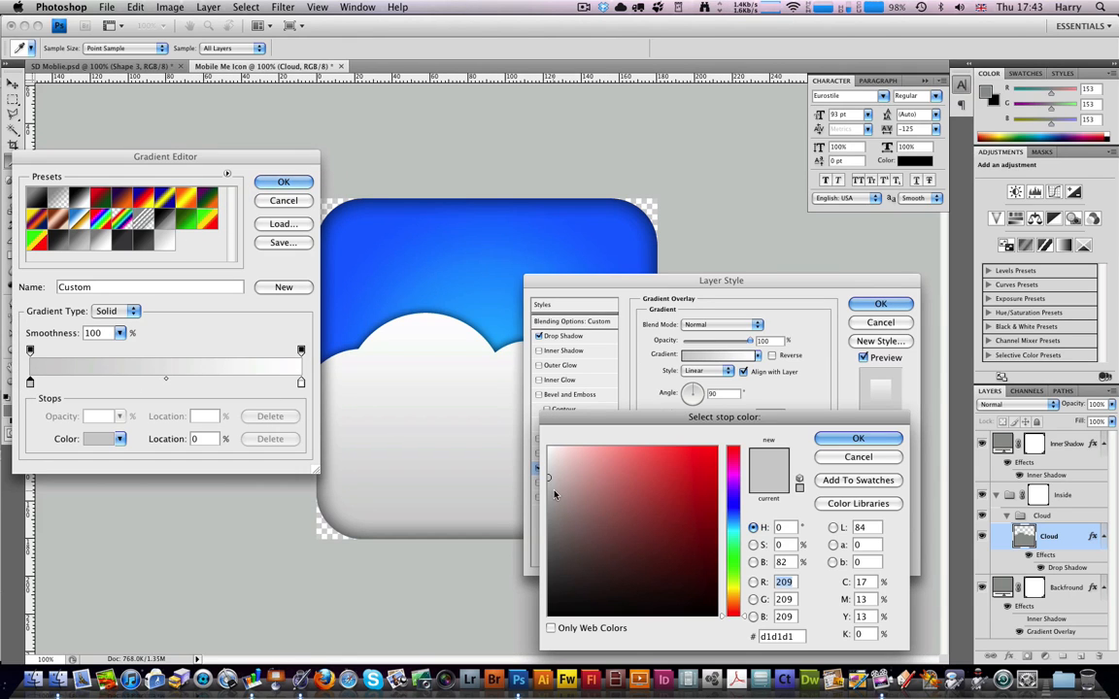
pyautogui.click(843, 440)
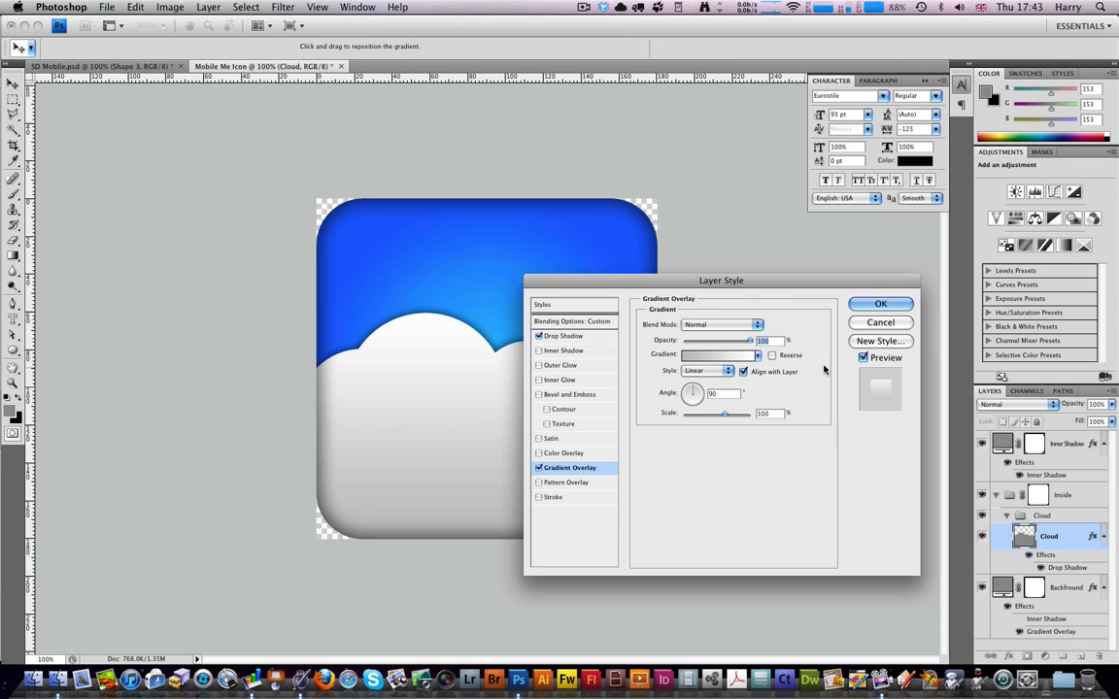
pyautogui.click(881, 305)
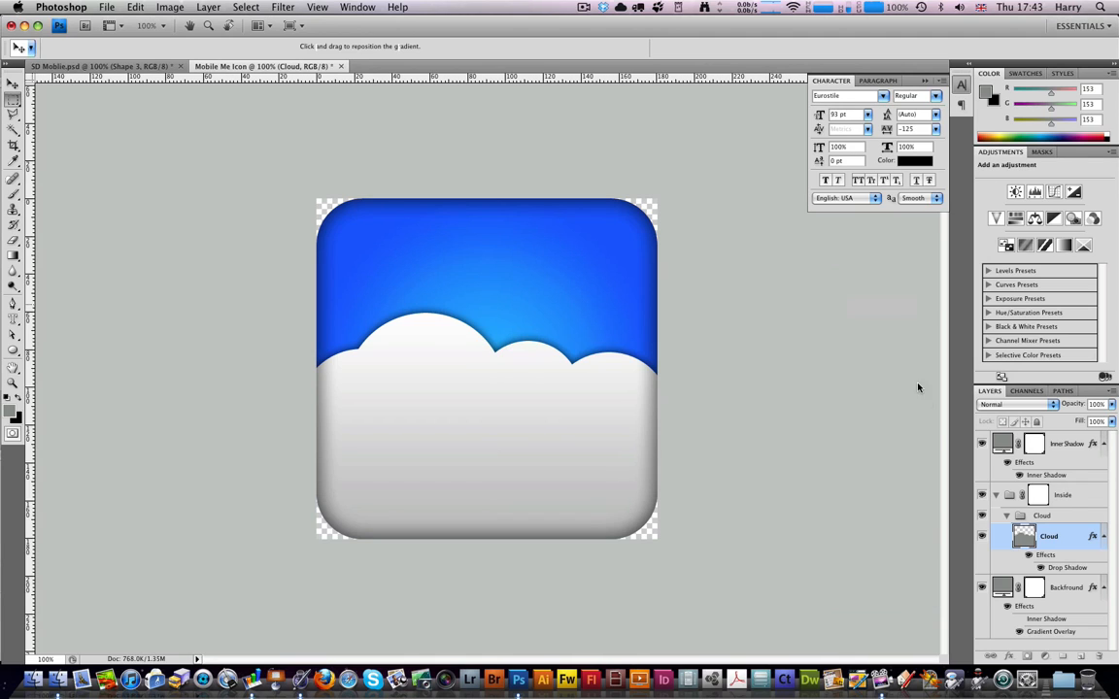
# Try shifting the Cloud layer slightly down in the icon, then return it to its place
pyautogui.click(1006, 516)
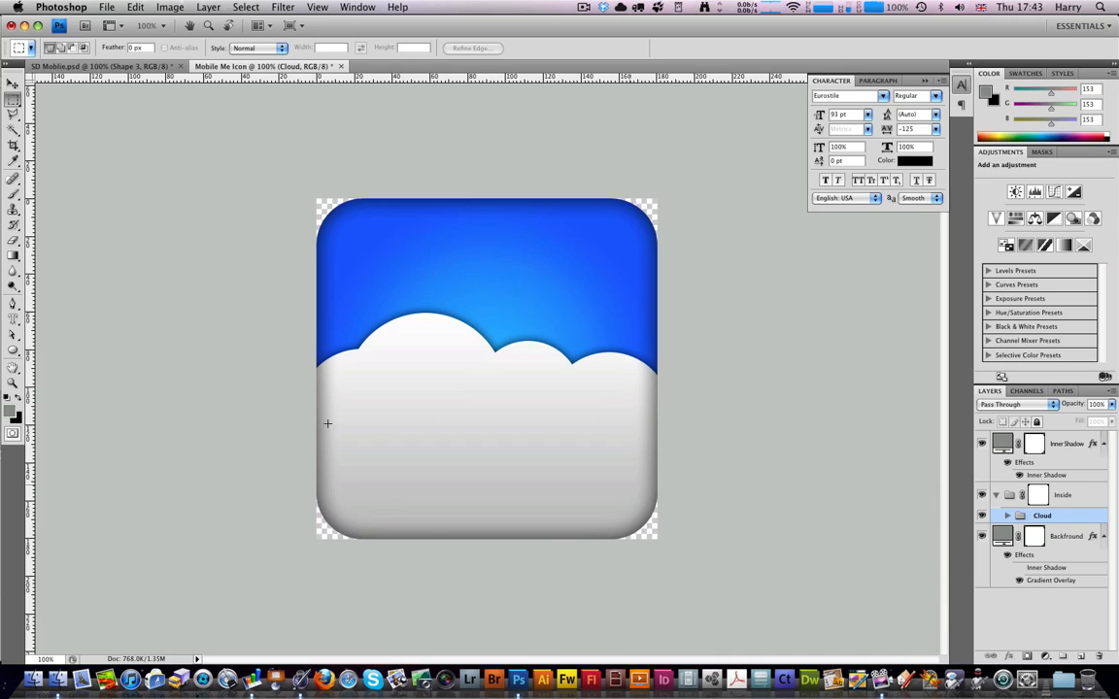
pyautogui.click(1006, 515)
pyautogui.click(1056, 542)
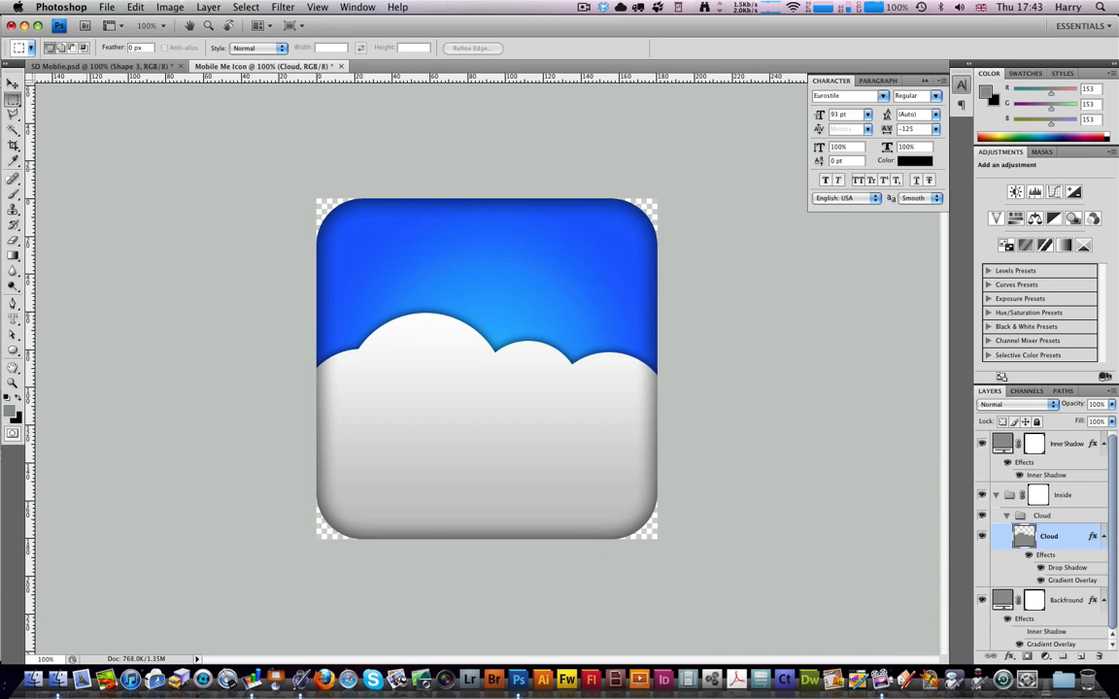
pyautogui.click(13, 84)
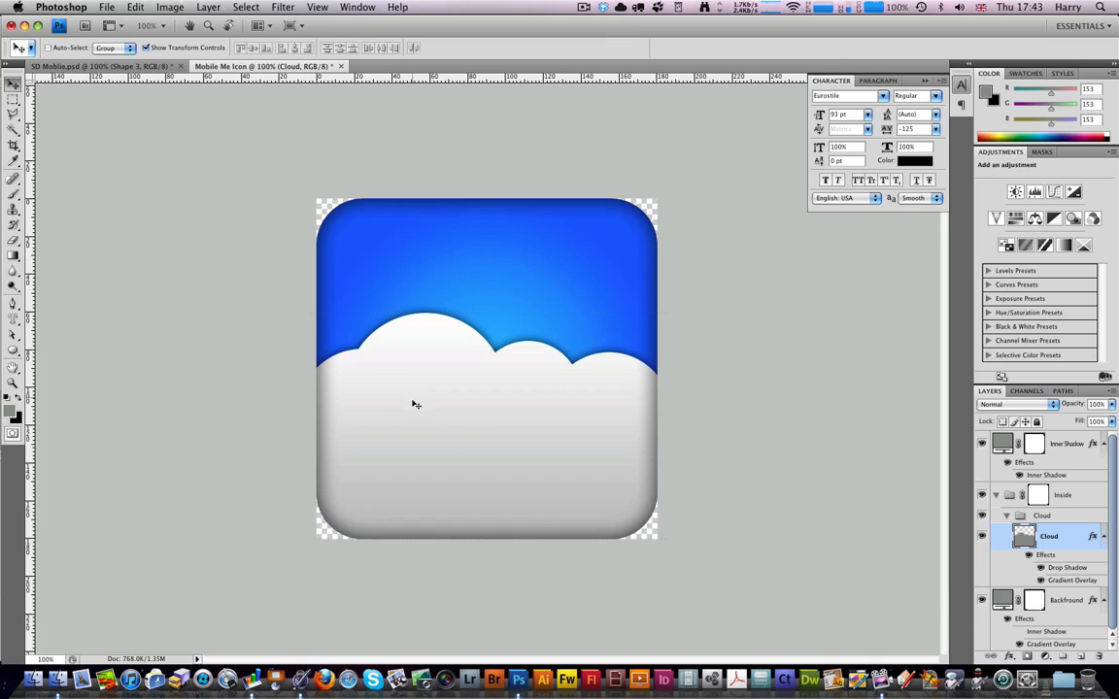
pyautogui.moveTo(412, 404); pyautogui.dragTo(412, 409)
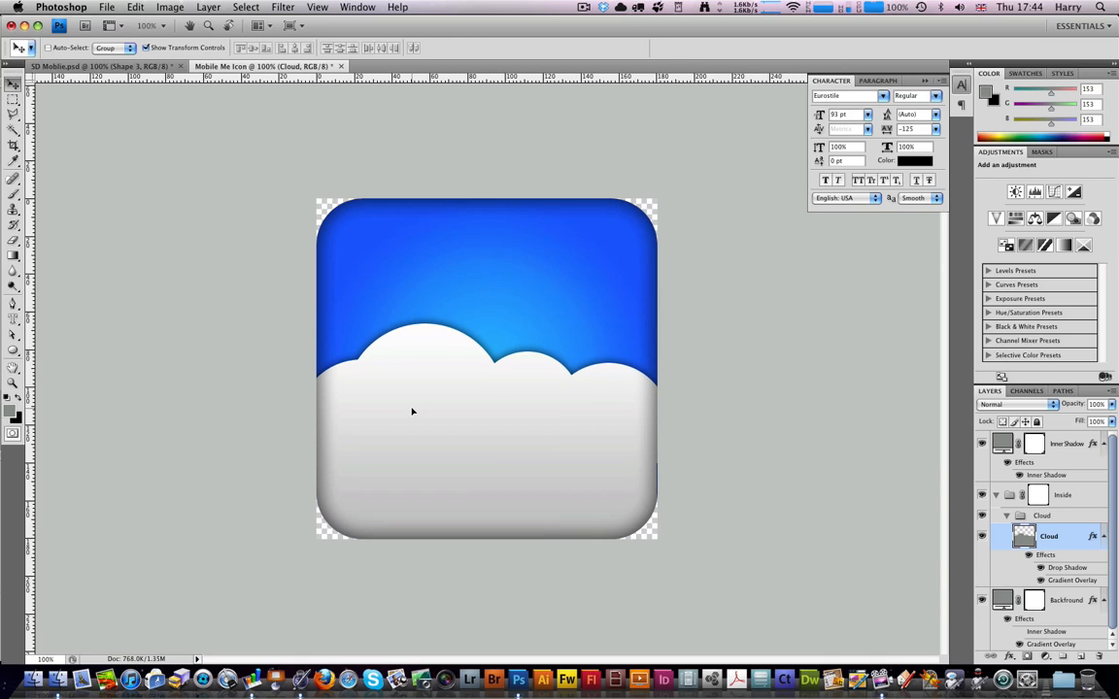
pyautogui.moveTo(412, 409); pyautogui.dragTo(416, 404)
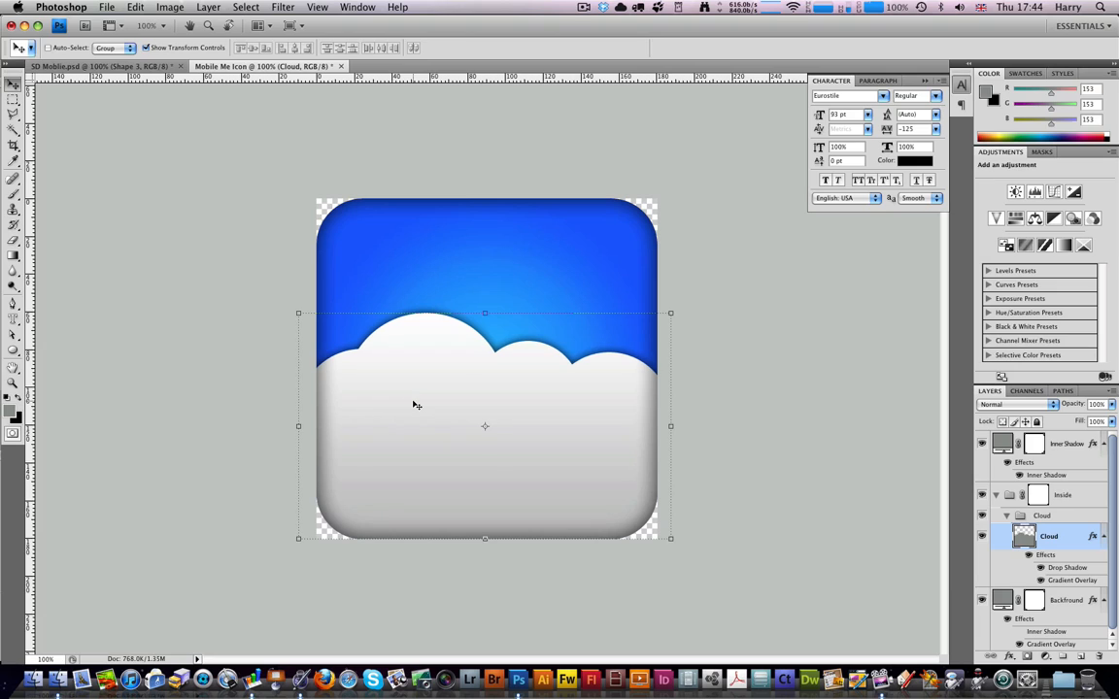
pyautogui.press('Left')
pyautogui.press('m')
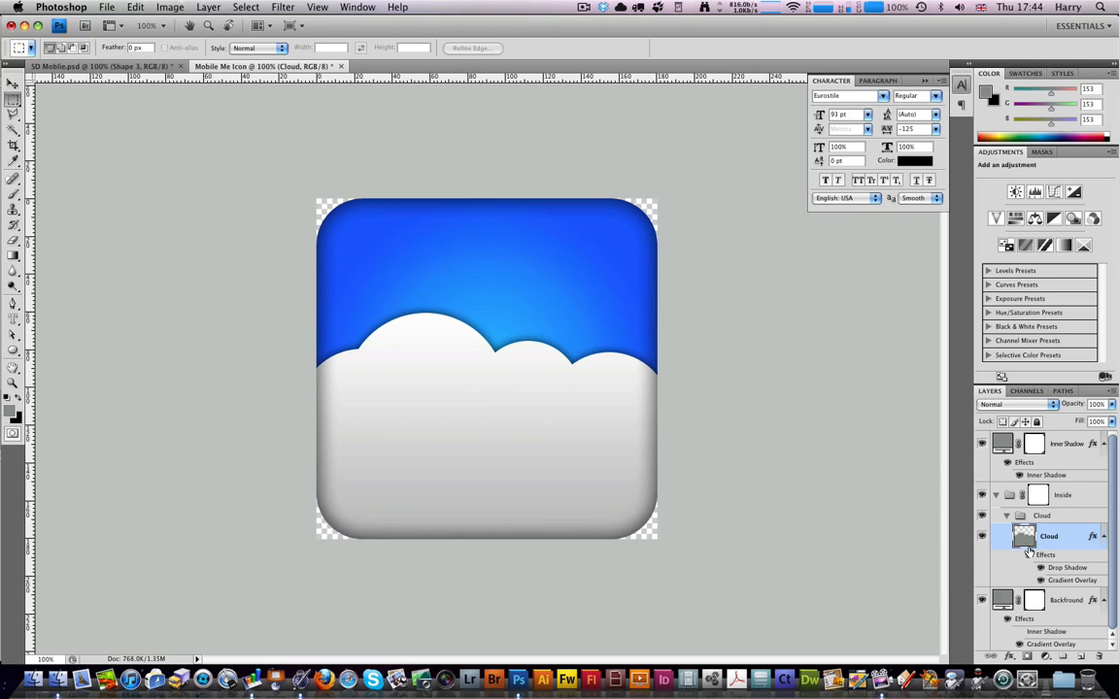
# Collapse the Cloud group, target the Inside group, and enter "SuiteDesign" as type mask text in a wide box across the cloud
pyautogui.click(1007, 514)
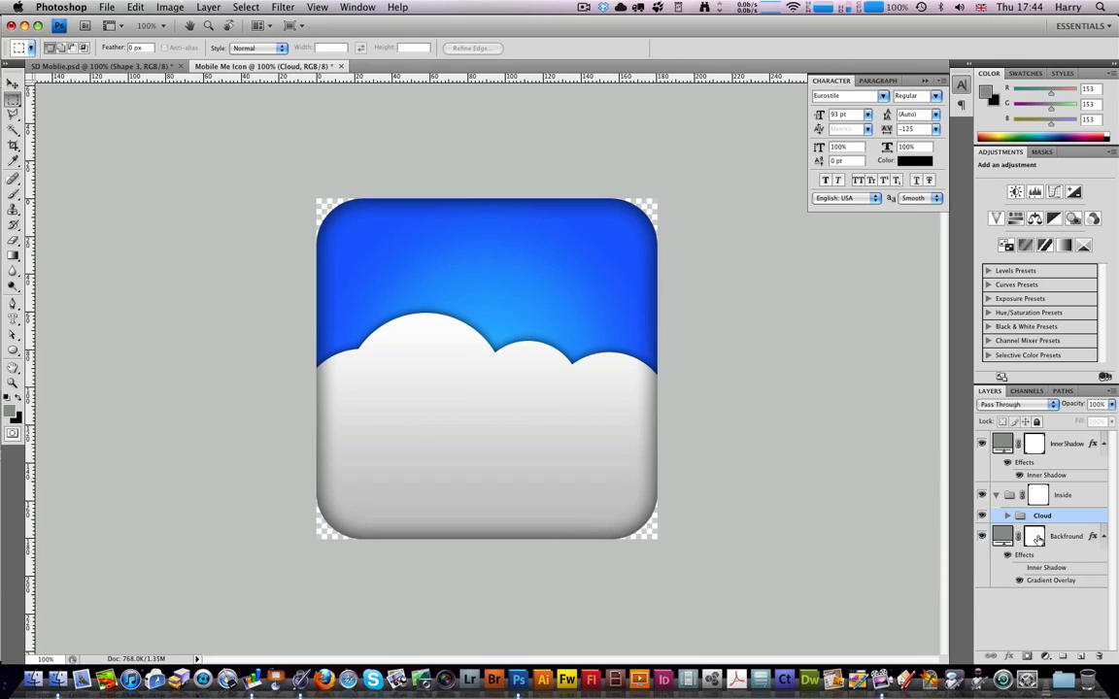
pyautogui.click(1037, 496)
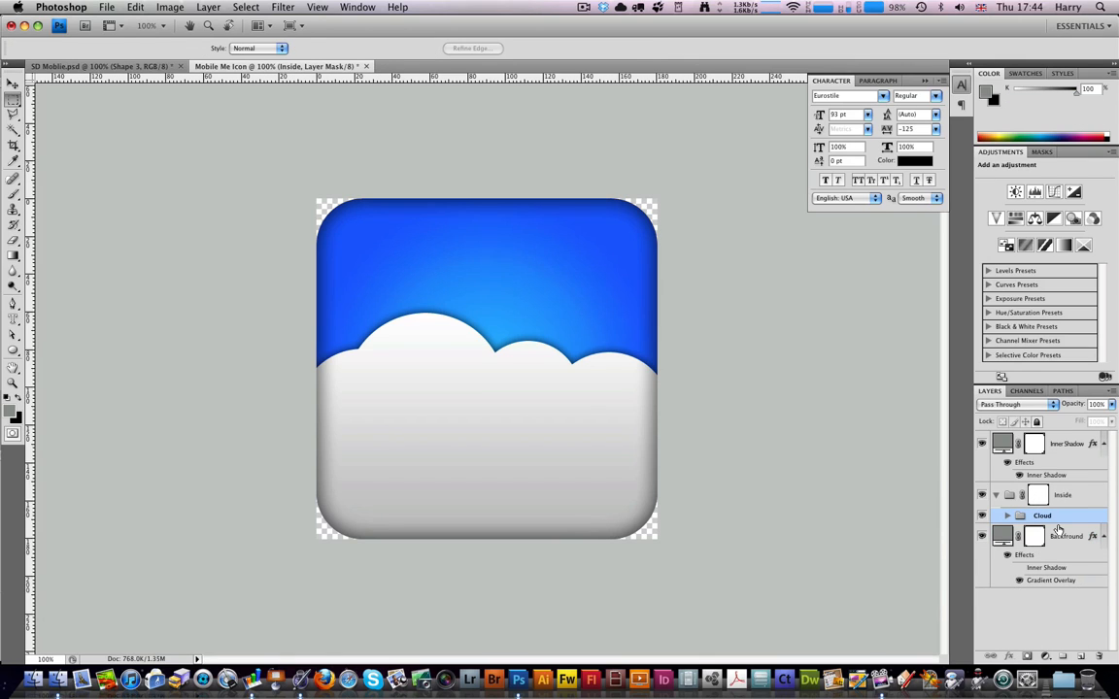
pyautogui.click(13, 318)
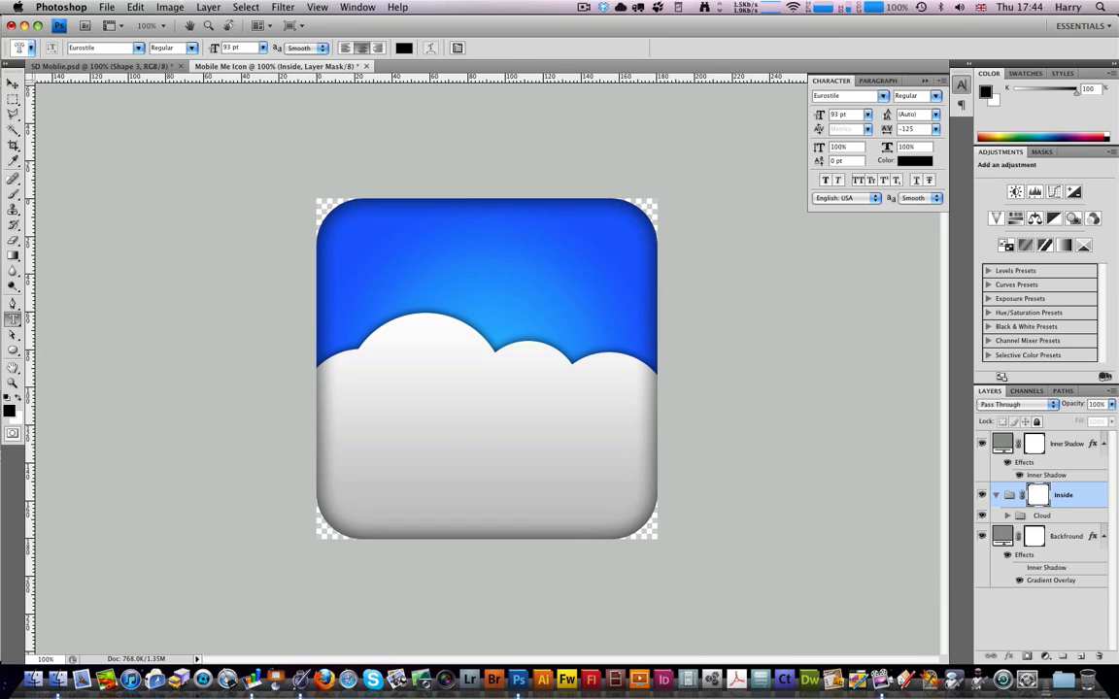
pyautogui.moveTo(15, 320); pyautogui.dragTo(74, 345)
pyautogui.moveTo(326, 391); pyautogui.dragTo(648, 506)
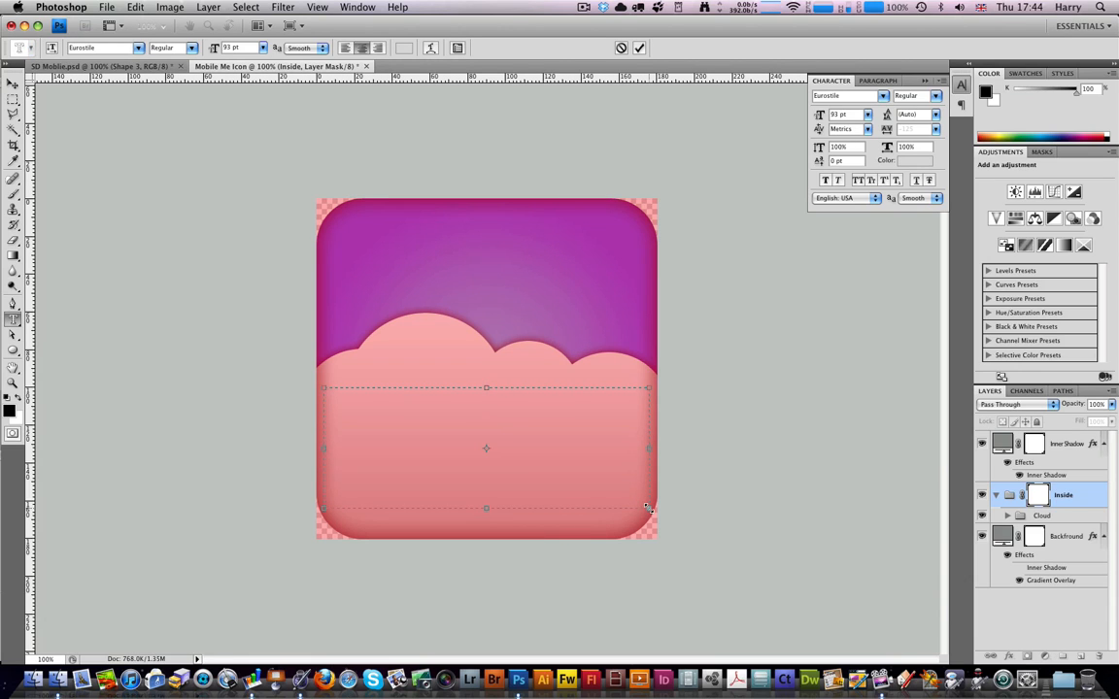
pyautogui.write('Suit')
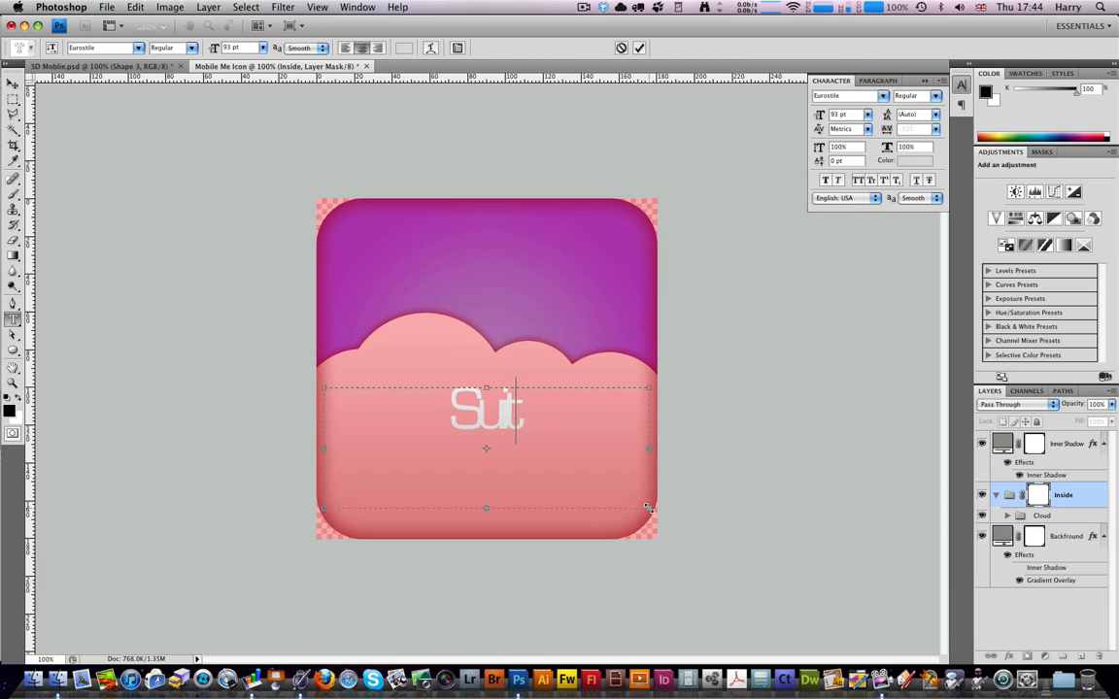
pyautogui.write('eD')
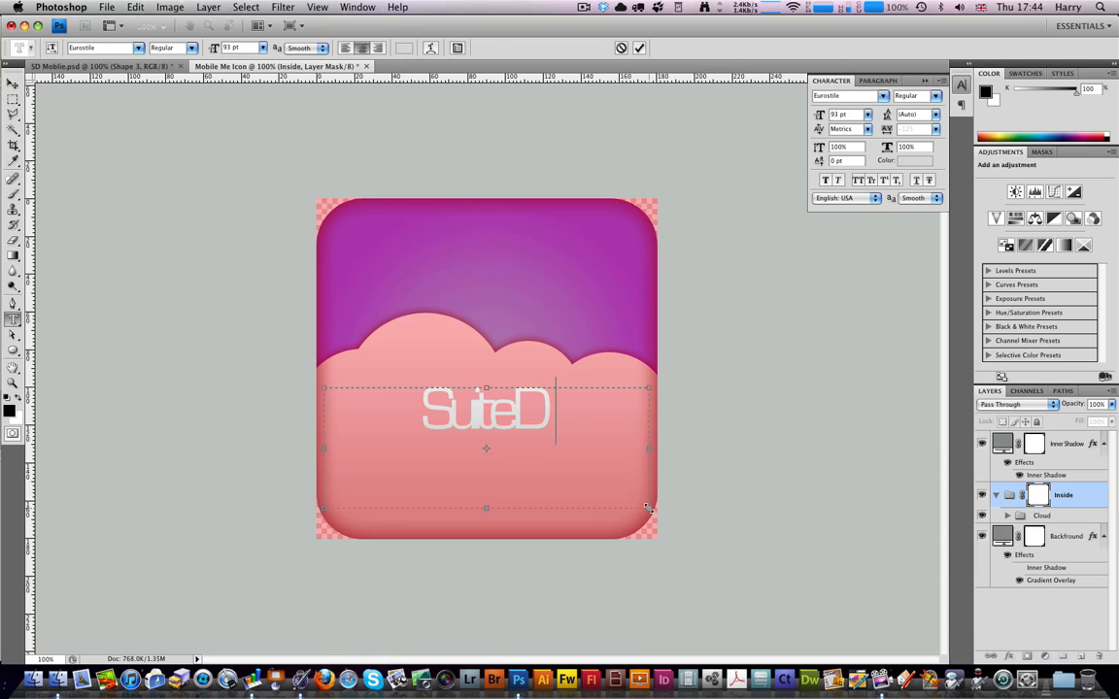
pyautogui.write('esign')
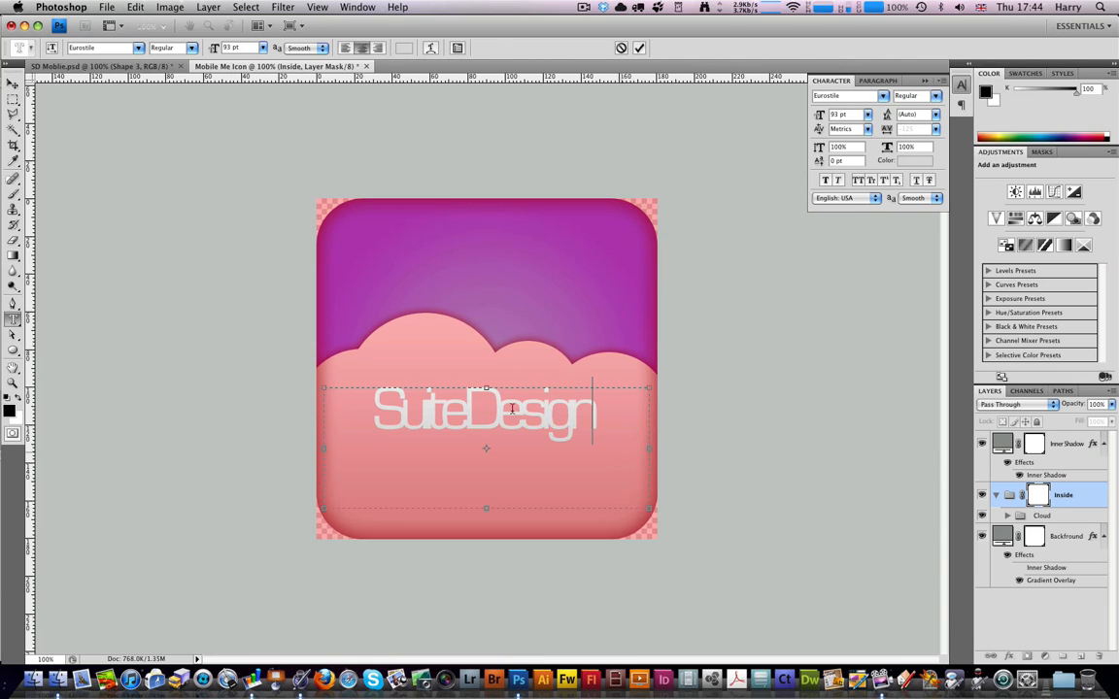
# Set the whole SuiteDesign text to 130 pt and shorten its text box to about the height of the line
pyautogui.hotkey('ctrl', 'a')
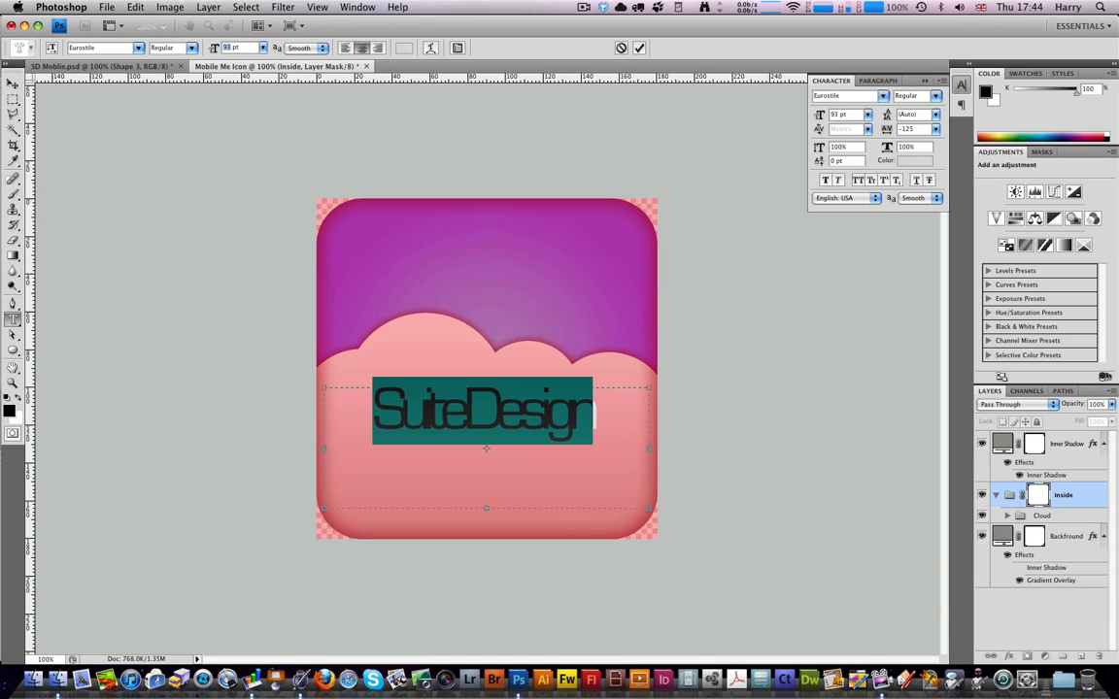
pyautogui.write('140')
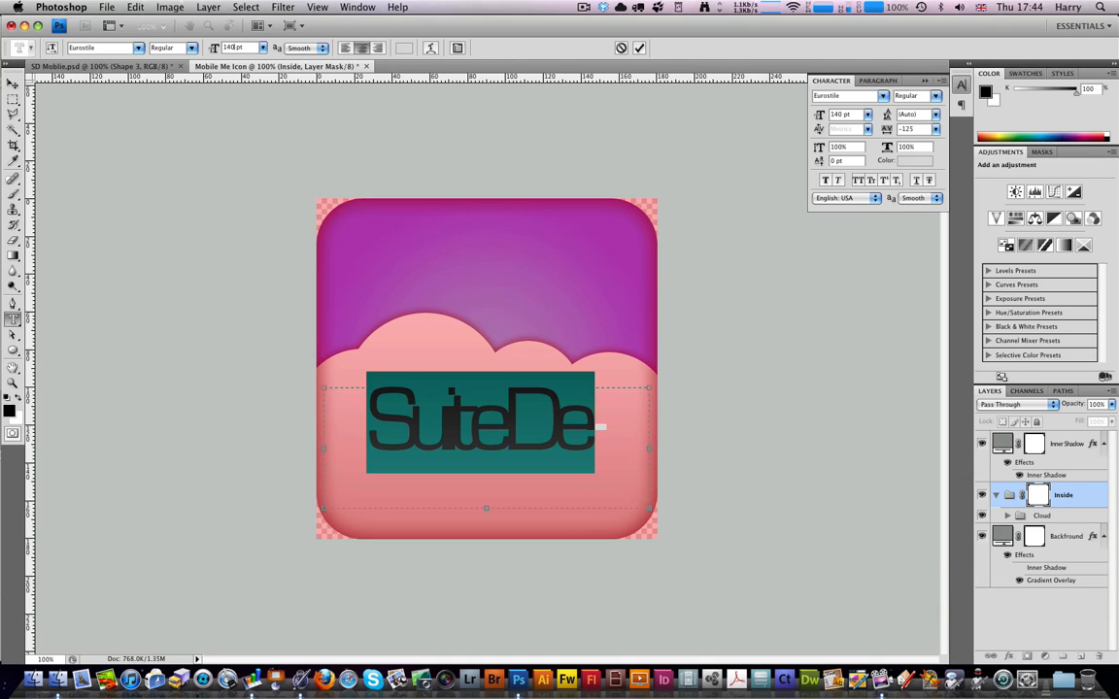
pyautogui.write('130')
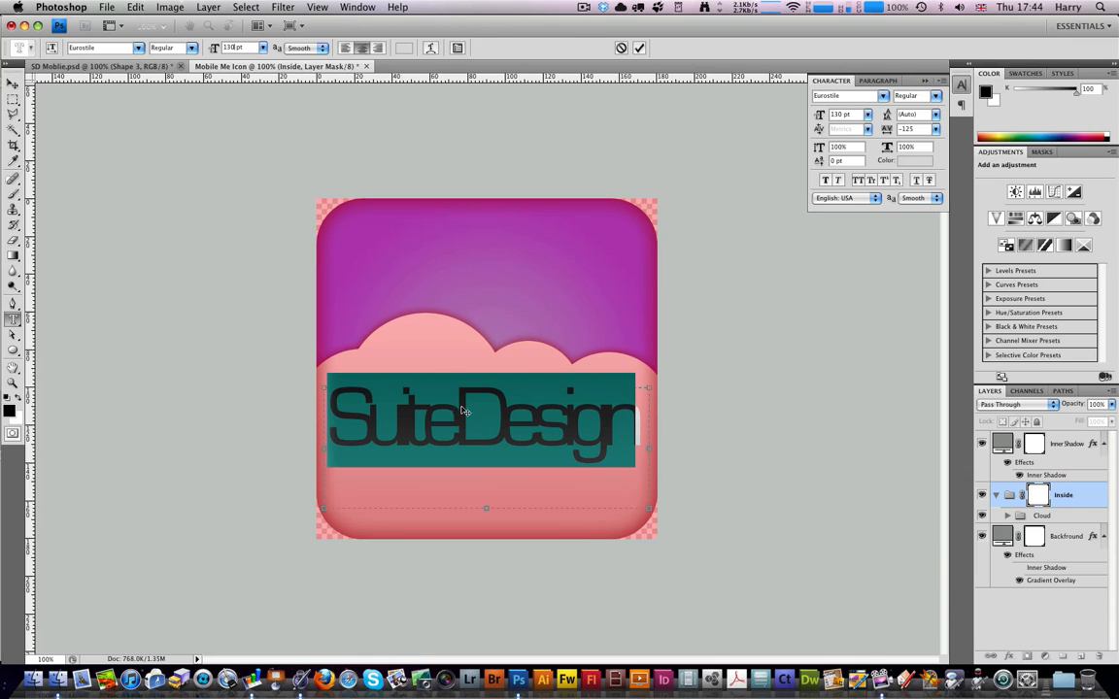
pyautogui.moveTo(488, 509); pyautogui.dragTo(490, 459)
# Set the SuiteDesign mask text to Eurostile Bold at 110 pt, trim its box slightly shorter, and commit it as a selection
pyautogui.click(192, 48)
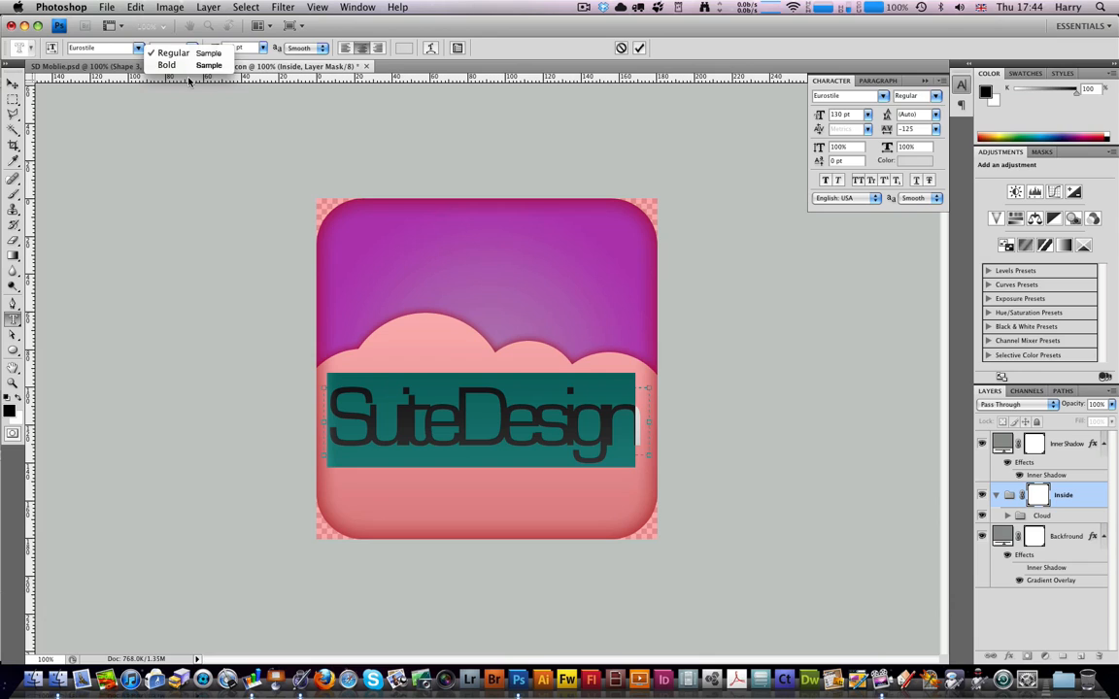
pyautogui.click(171, 62)
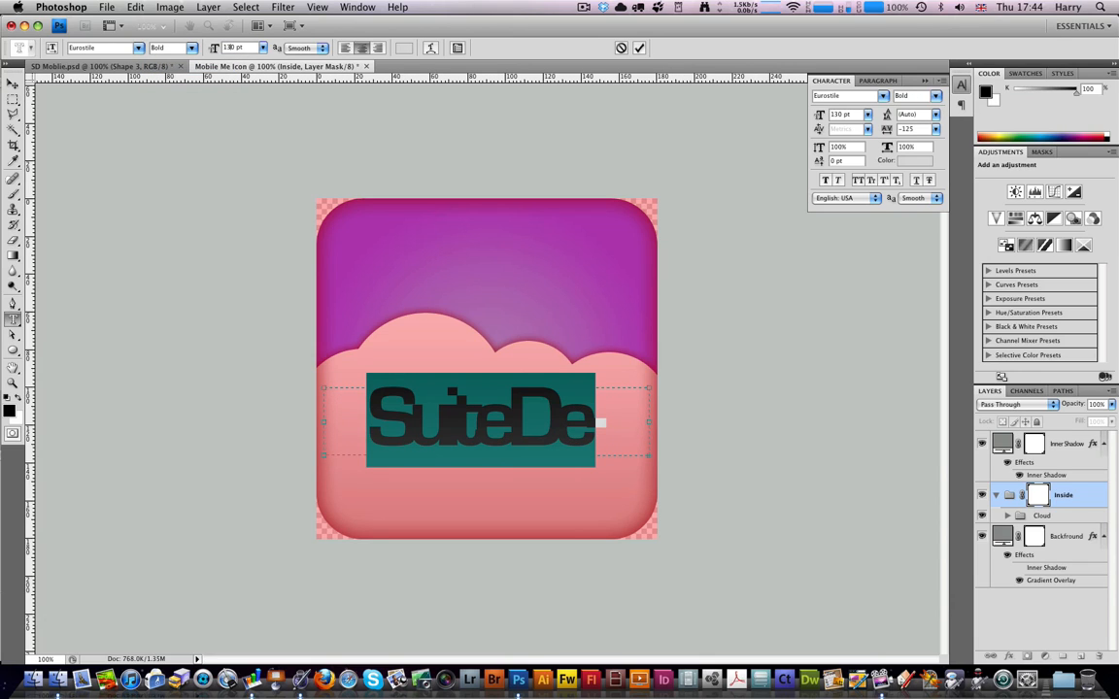
pyautogui.write('110')
pyautogui.press('Return')
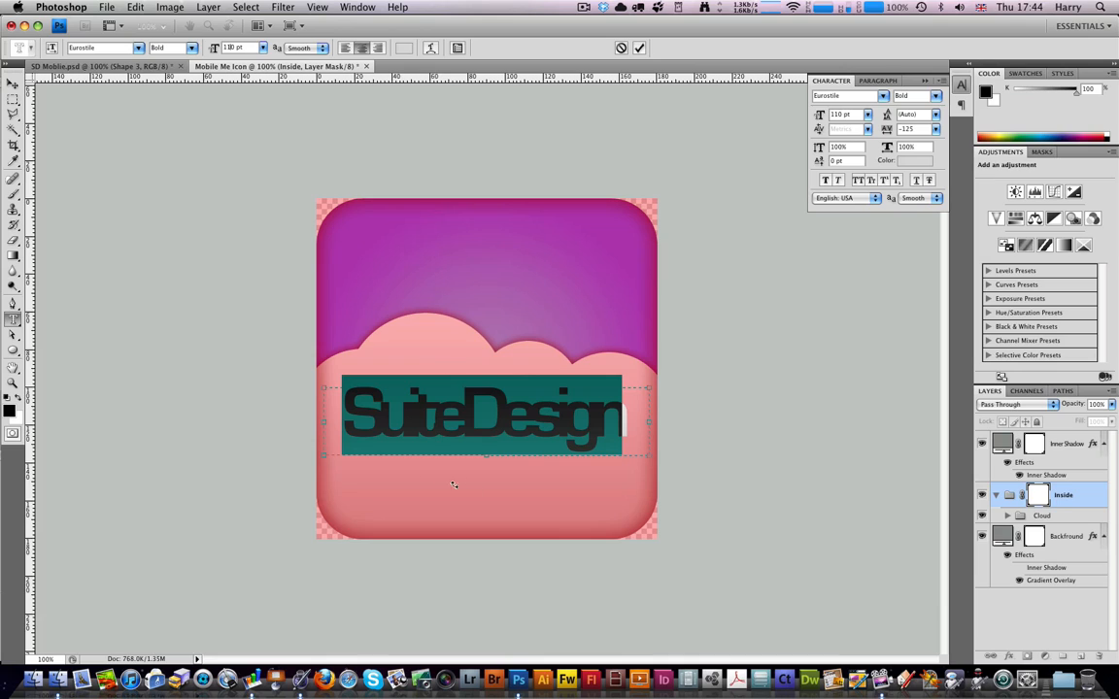
pyautogui.moveTo(486, 456); pyautogui.dragTo(487, 448)
pyautogui.click(639, 48)
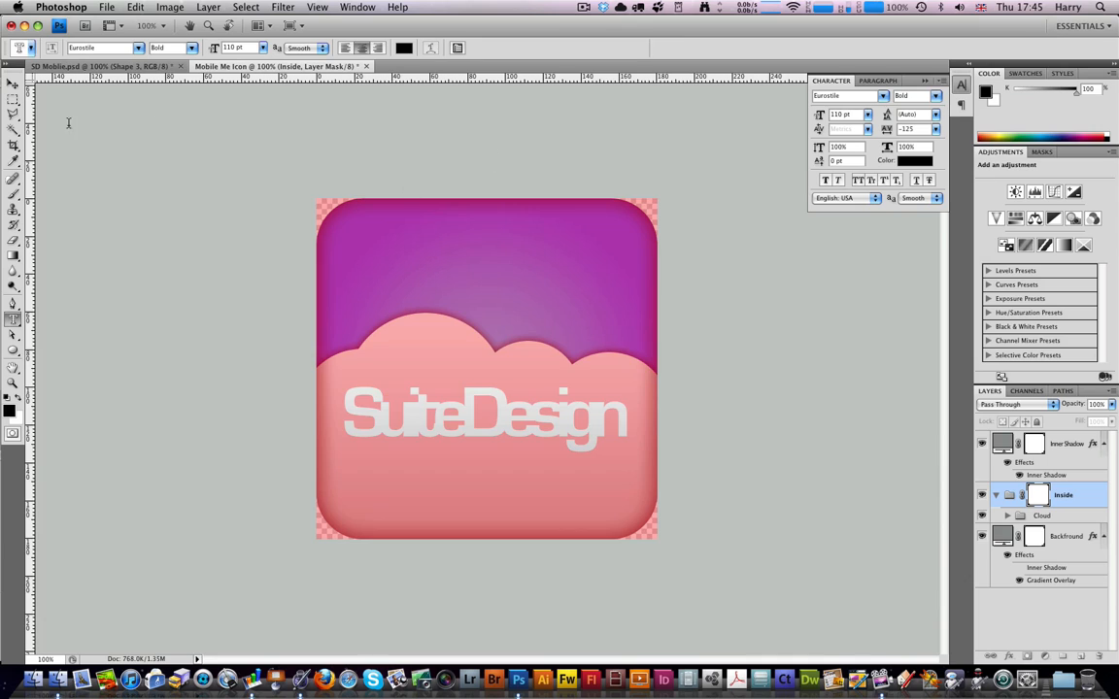
# Shift the SuiteDesign selection slightly lower on the cloud, cut it out of the Inside group's mask with black, and deselect
pyautogui.click(13, 98)
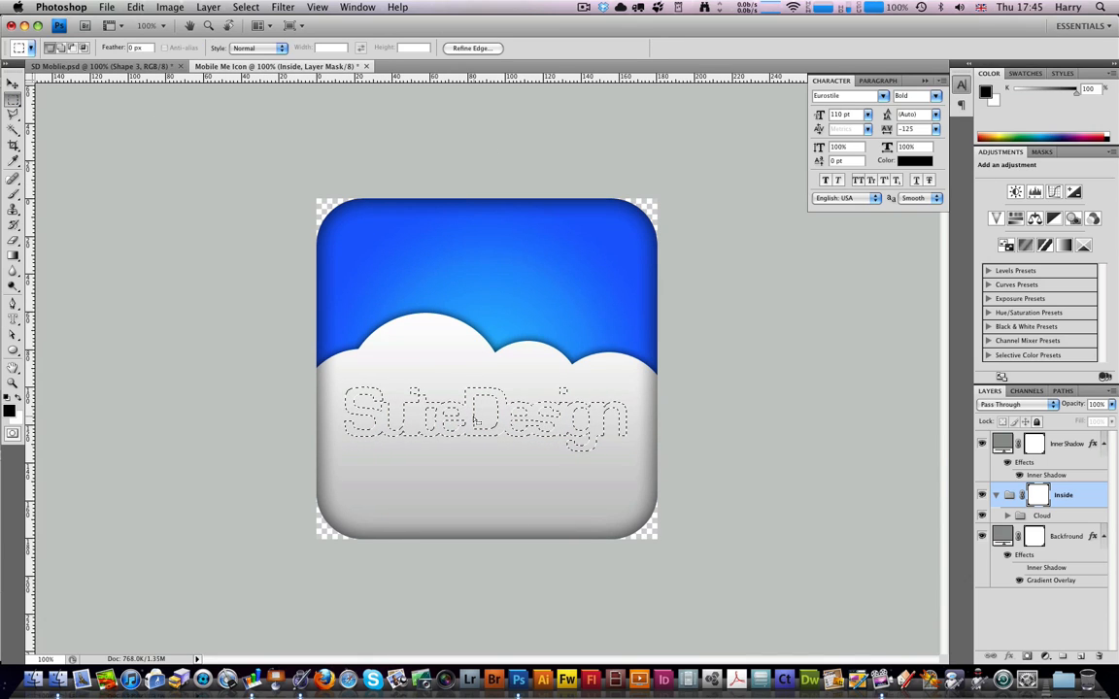
pyautogui.moveTo(476, 419); pyautogui.dragTo(473, 446)
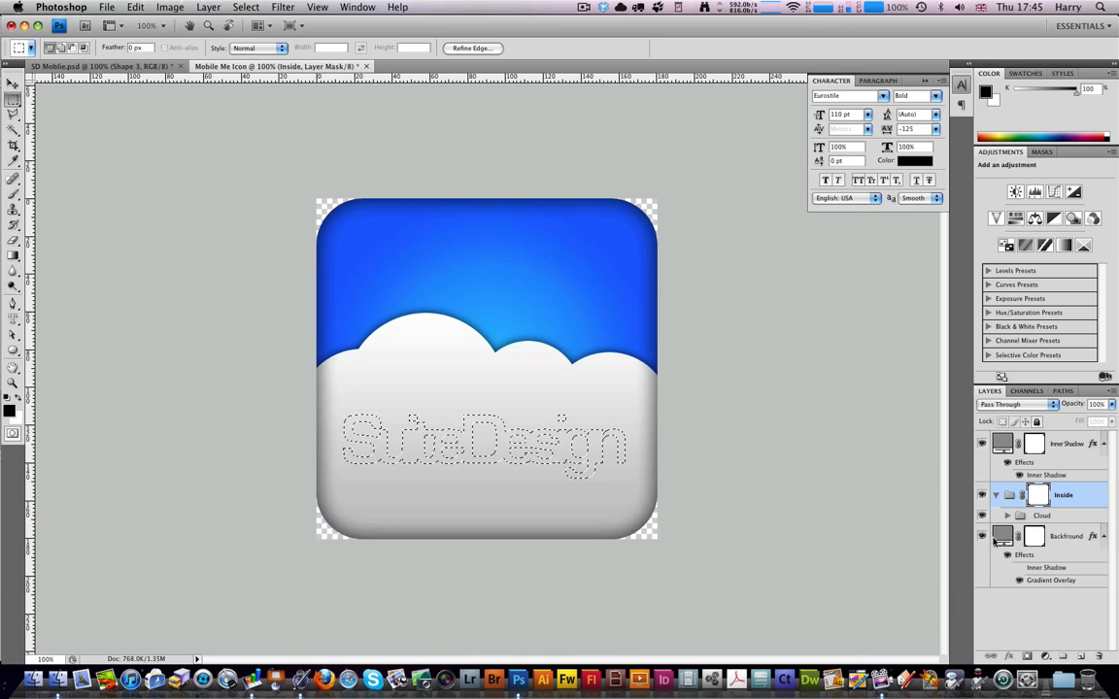
pyautogui.press('x')
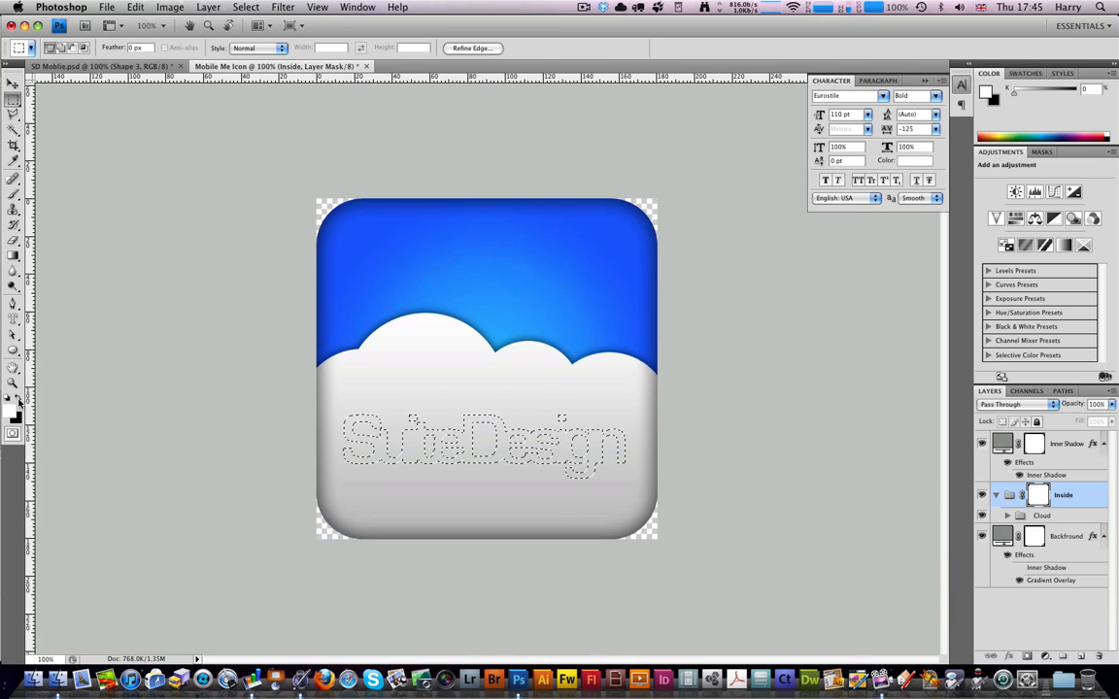
pyautogui.rightClick(1037, 500)
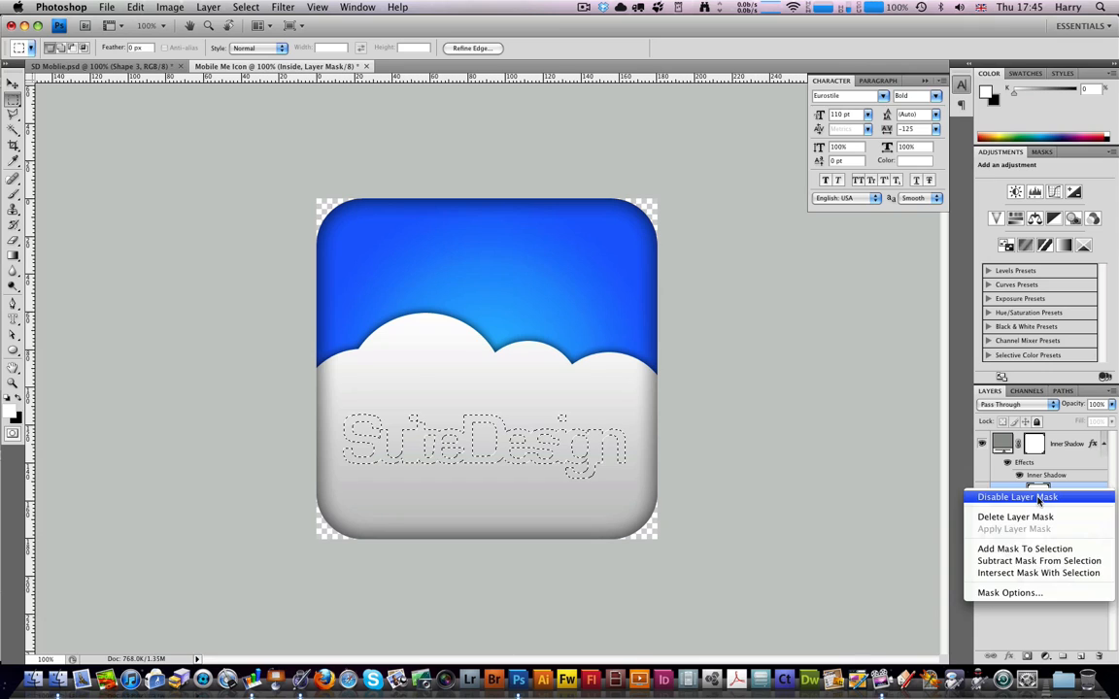
pyautogui.click(1047, 561)
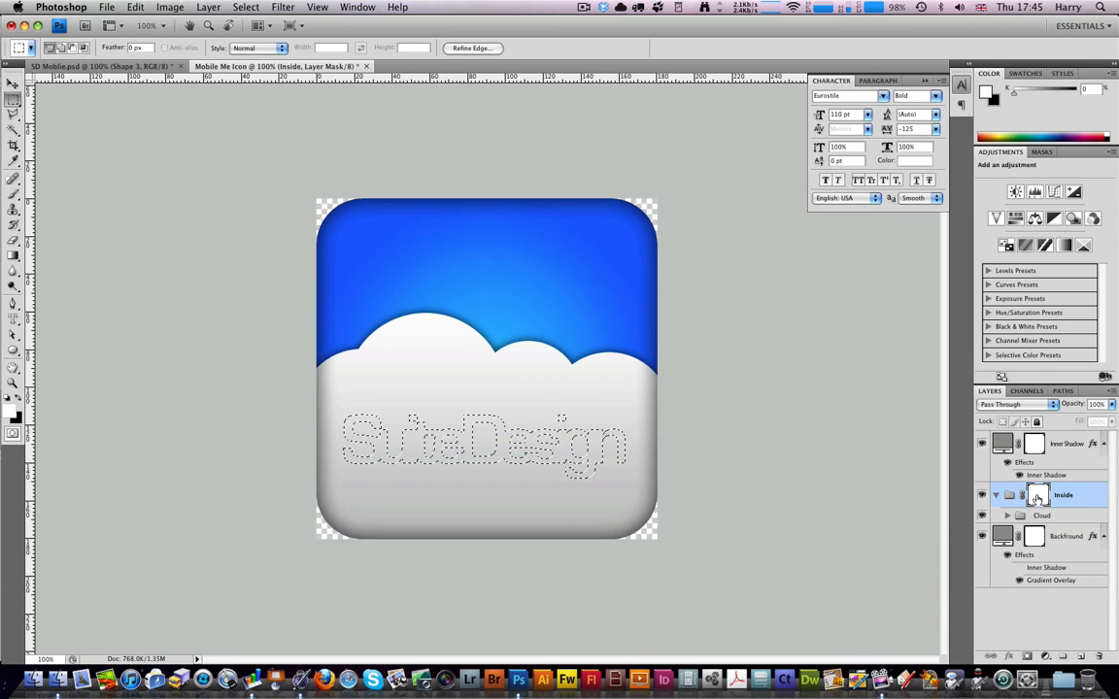
pyautogui.press('BackSpace')
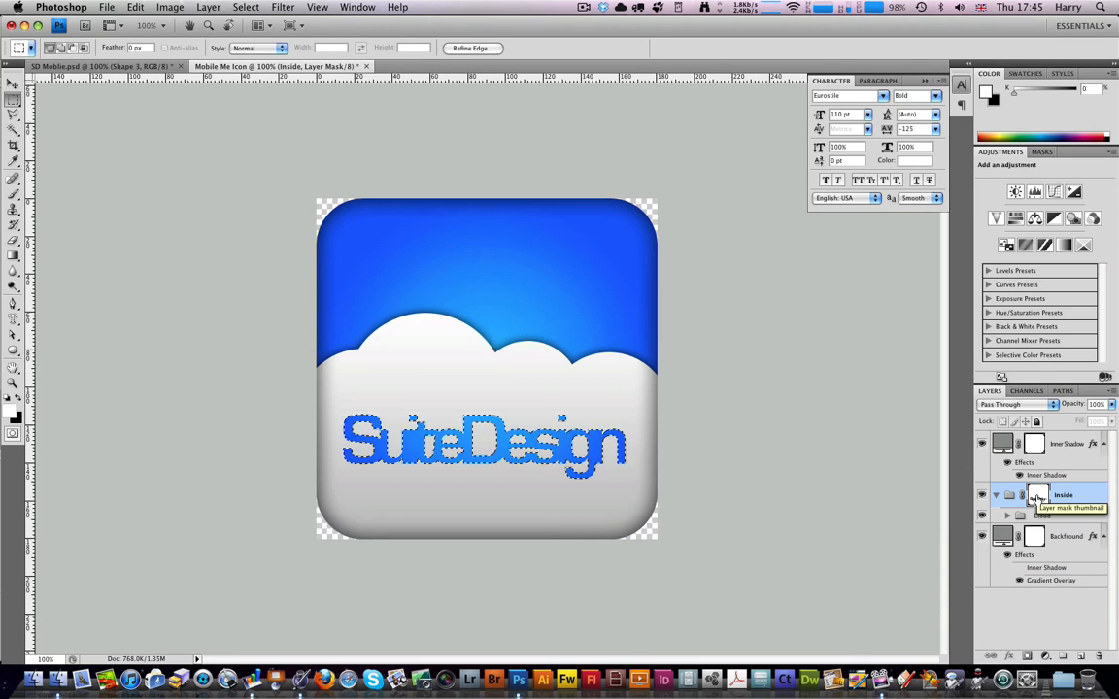
pyautogui.press('super+d')
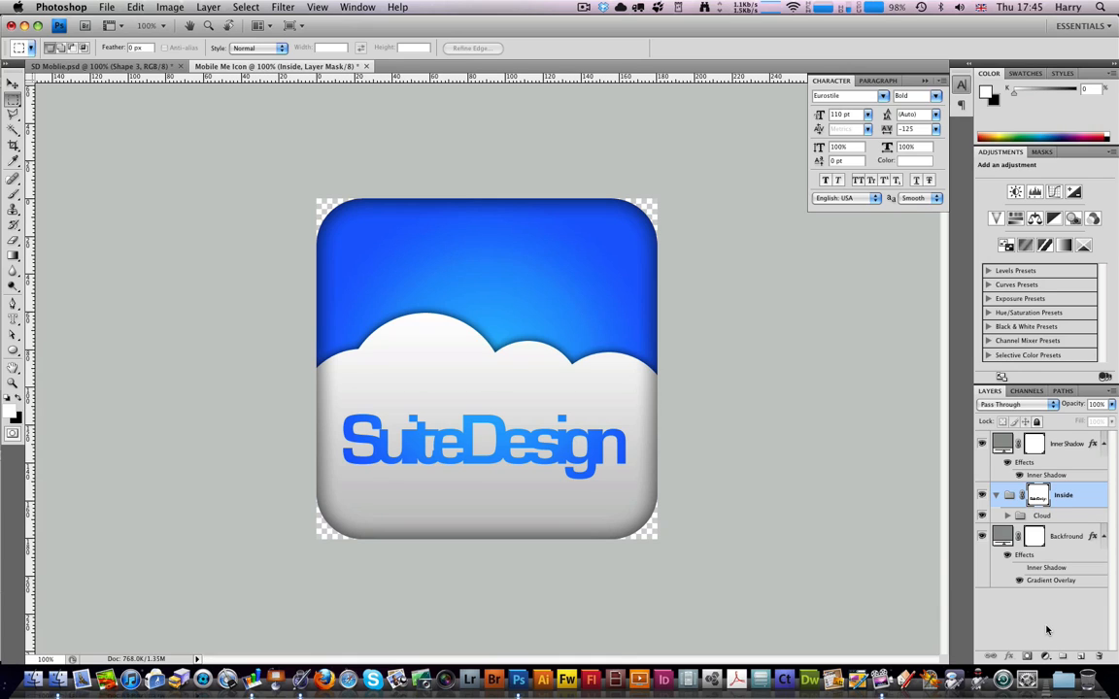
pyautogui.click(1015, 505)
pyautogui.keyDown('super'); pyautogui.click(1057, 503); pyautogui.keyUp('super')
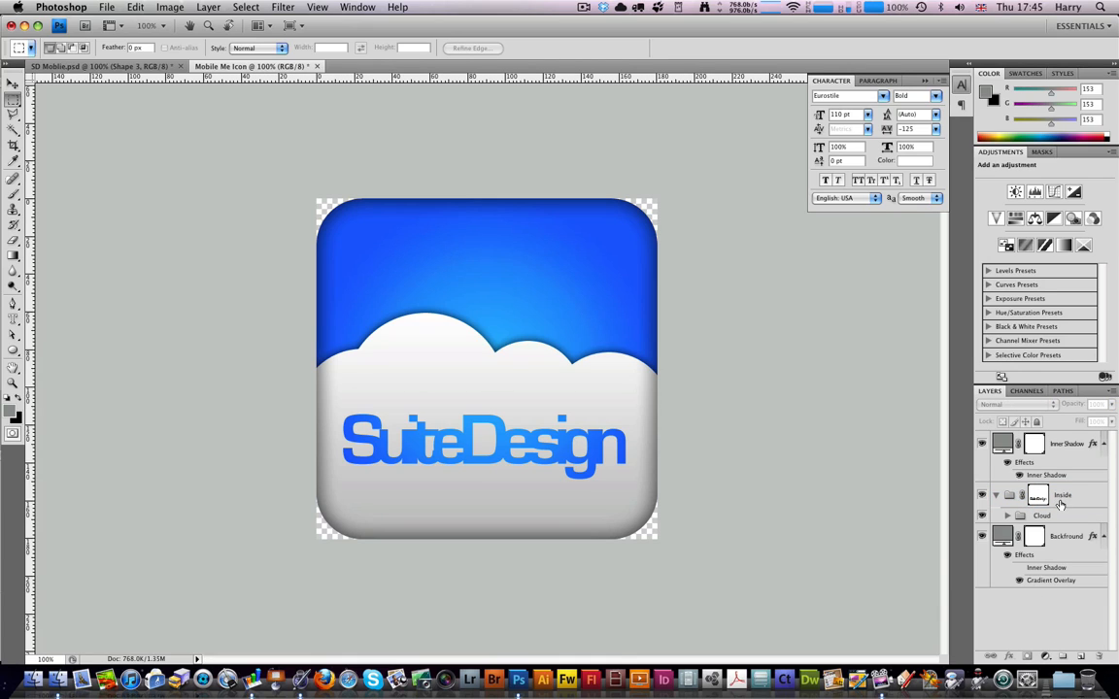
pyautogui.click(1038, 502)
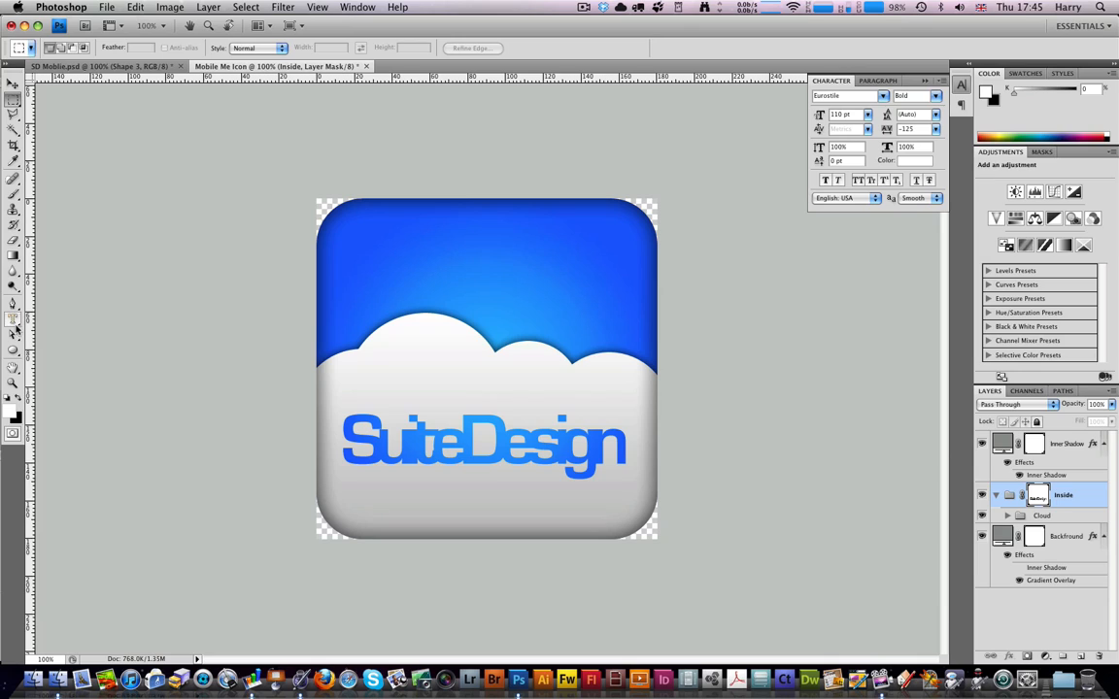
pyautogui.moveTo(15, 327); pyautogui.dragTo(58, 309)
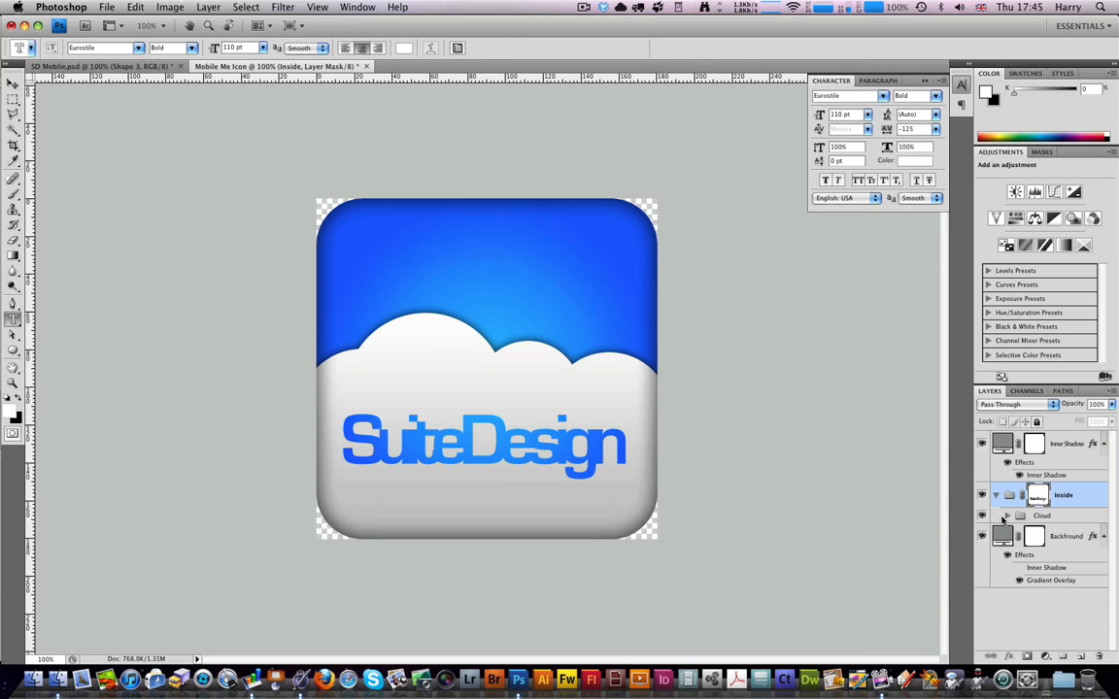
# Collapse the Inside group and create a new group named "Gllosy" between the Inner Shadow layer and the Inside group
pyautogui.click(996, 497)
pyautogui.click(1054, 595)
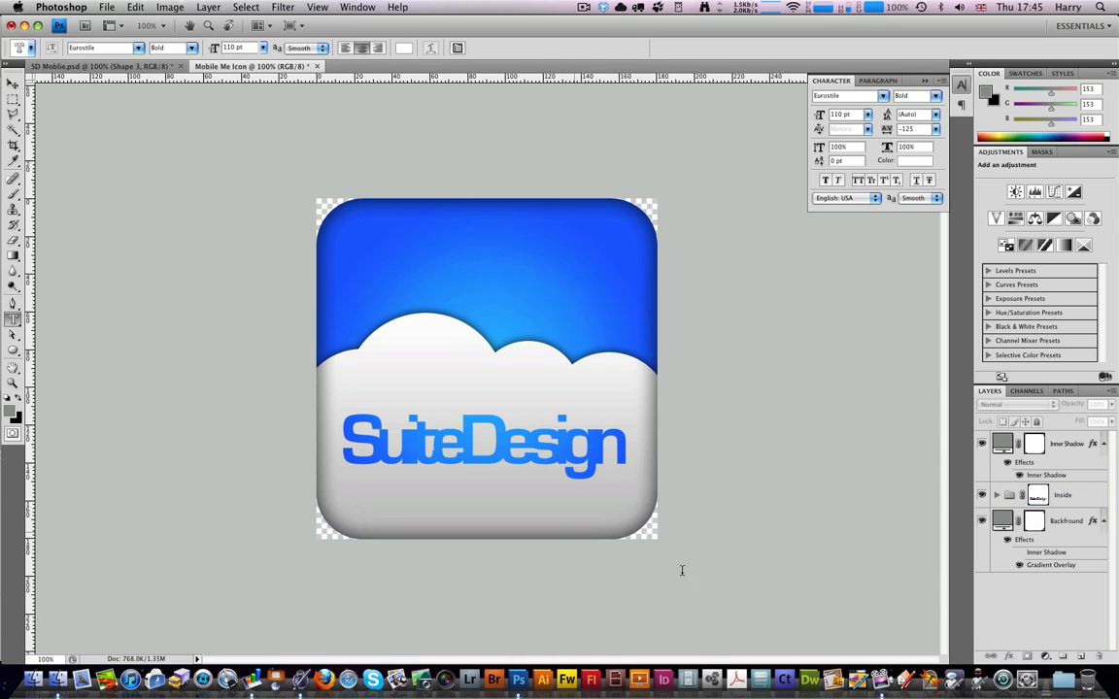
pyautogui.click(1063, 656)
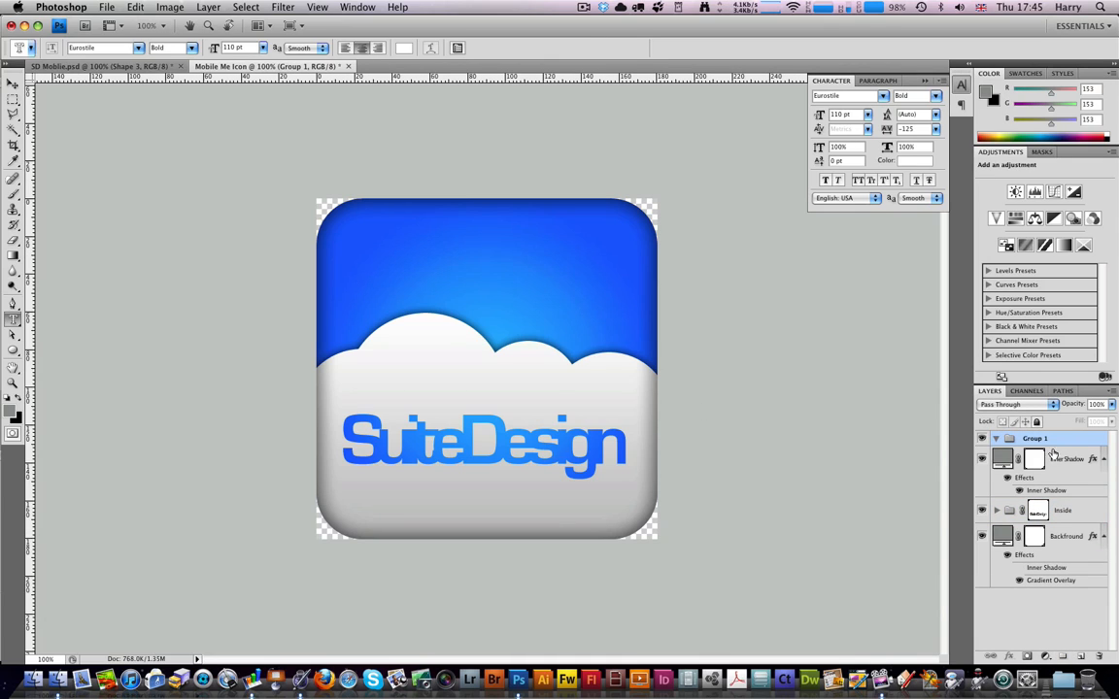
pyautogui.moveTo(1036, 439); pyautogui.dragTo(1037, 493)
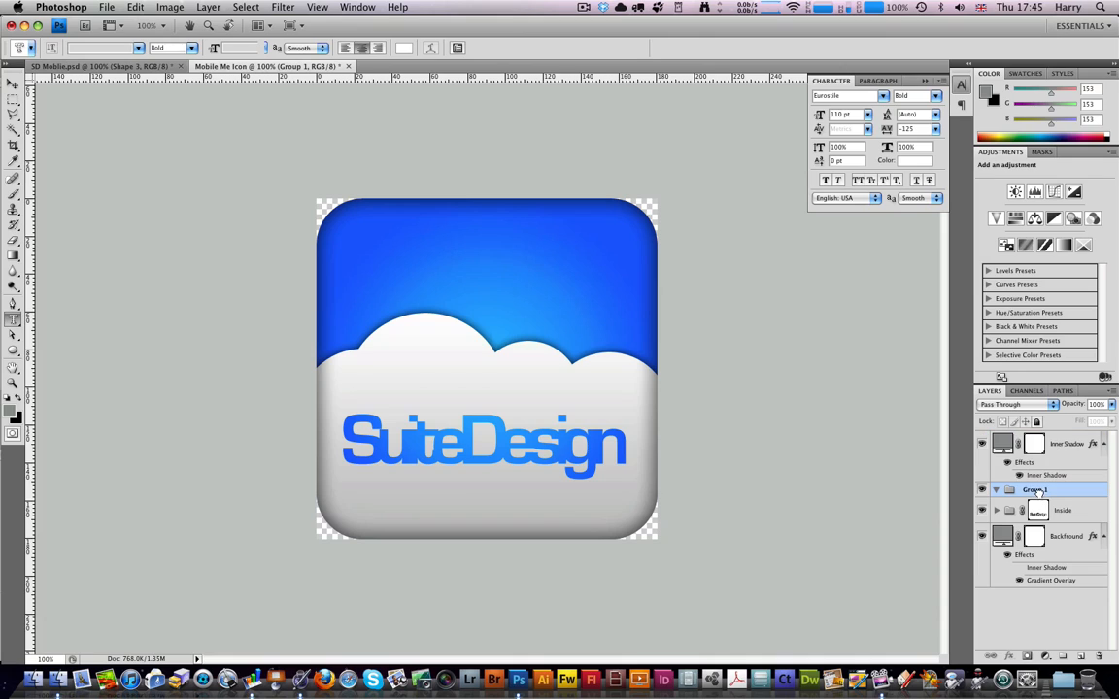
pyautogui.doubleClick(1035, 490)
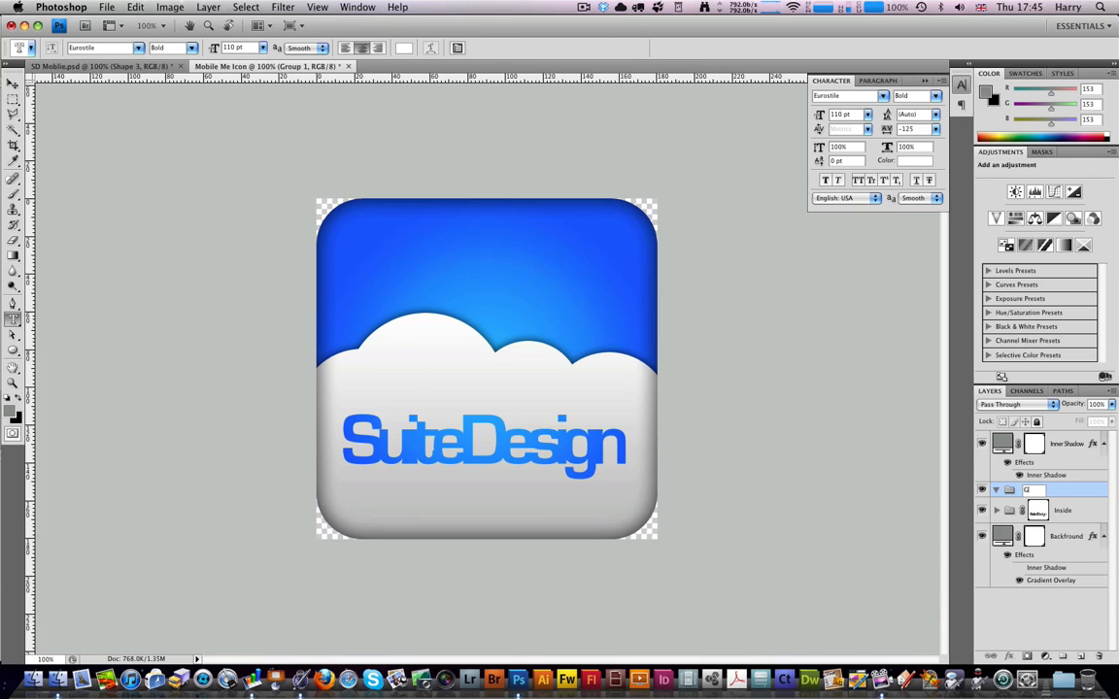
pyautogui.write('Clo')
pyautogui.write('sy')
pyautogui.press('Return')
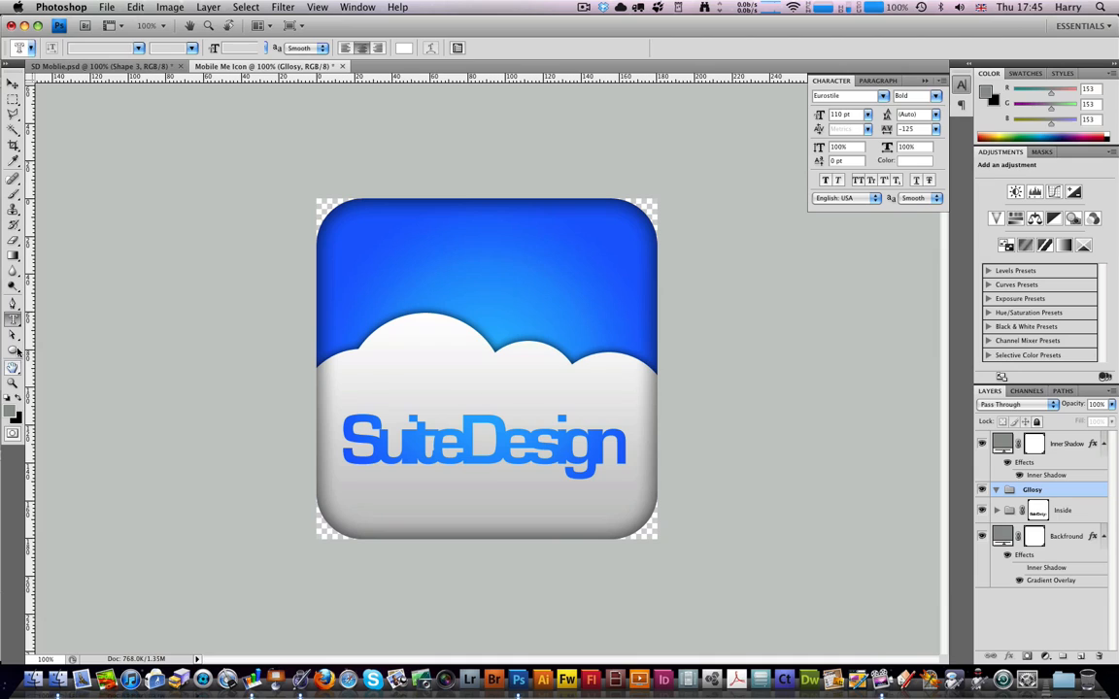
# Draw a wide rounded rectangle with a 40 px radius in the icon's upper half, inset from its edges
pyautogui.moveTo(16, 350); pyautogui.dragTo(39, 326)
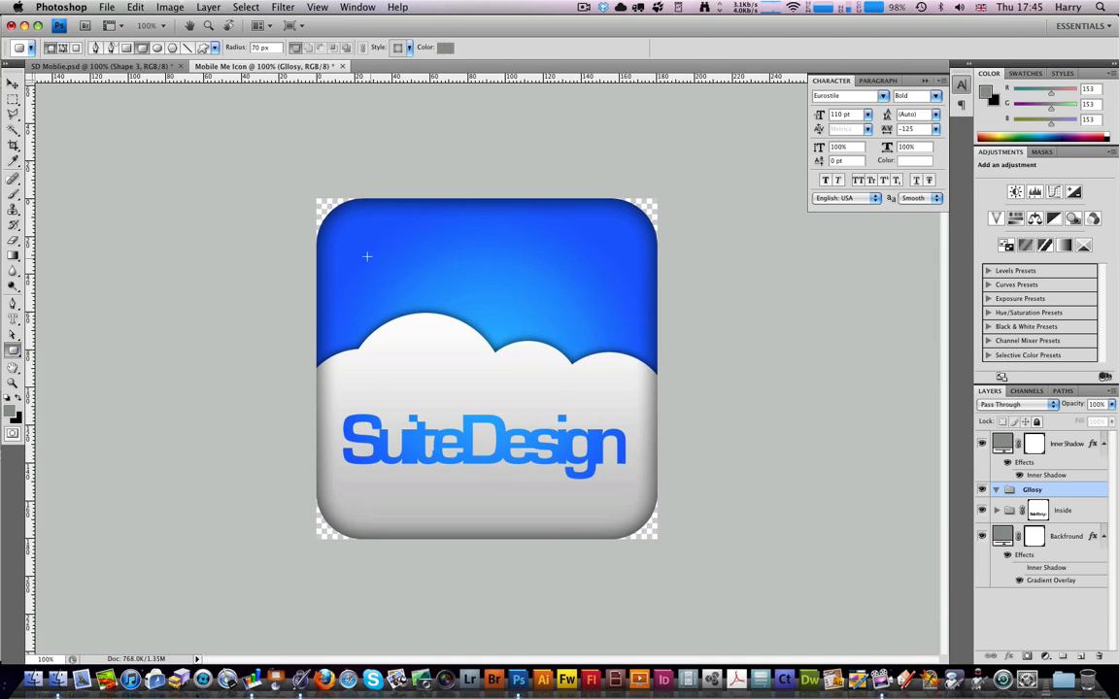
pyautogui.doubleClick(257, 48)
pyautogui.write('40')
pyautogui.moveTo(343, 227); pyautogui.dragTo(632, 376)
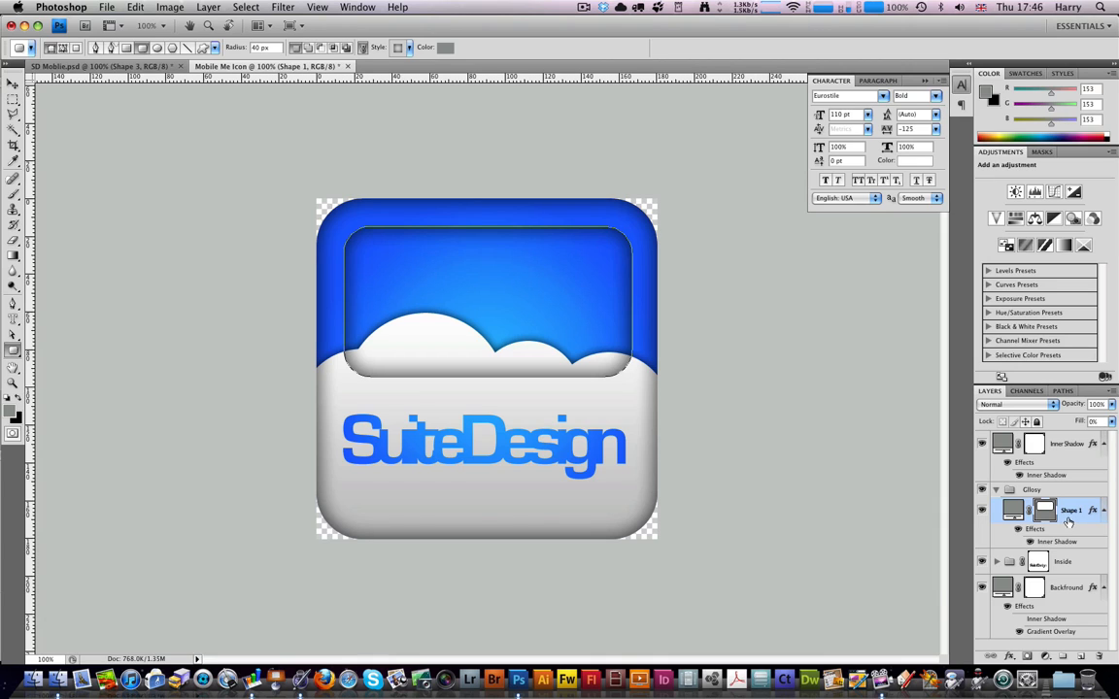
# Turn off the rounded rectangle's inner shadow and give it a gradient overlay in its layer style
pyautogui.doubleClick(1063, 521)
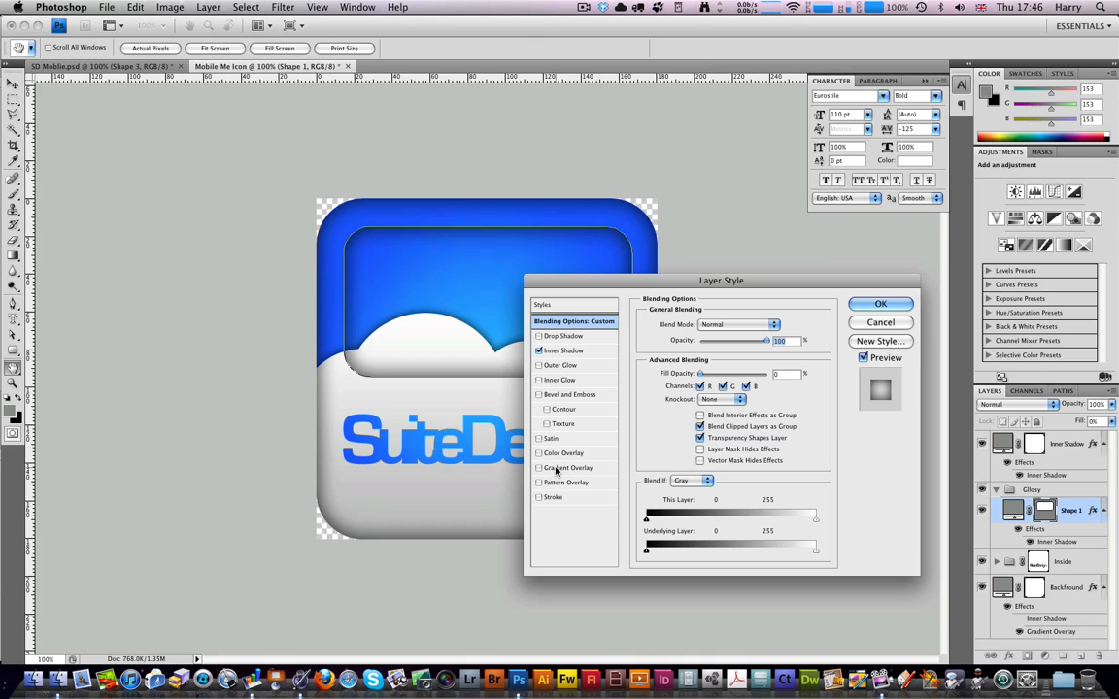
pyautogui.click(538, 351)
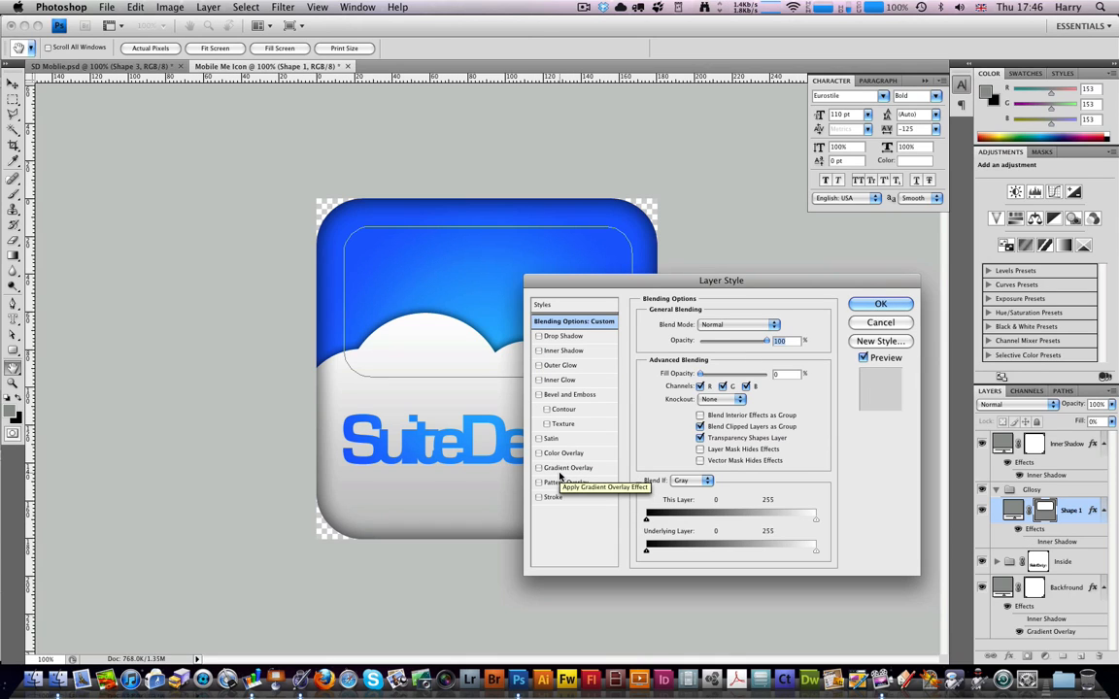
pyautogui.click(559, 470)
# Change the black colour stop of the overlay gradient to white
pyautogui.click(758, 357)
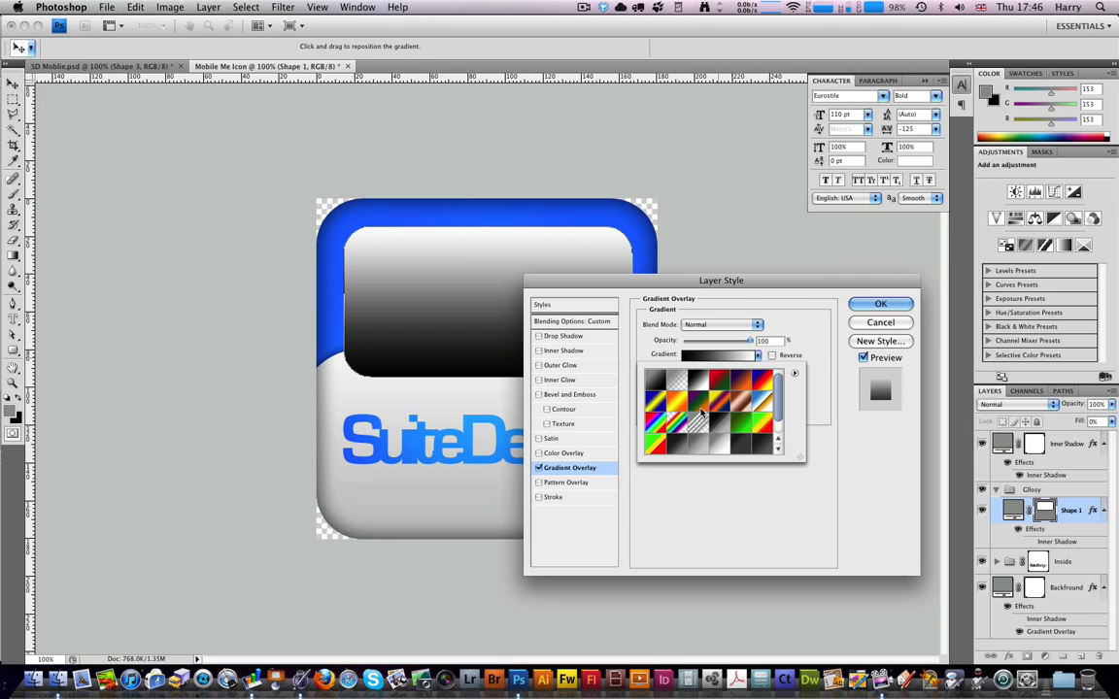
pyautogui.click(723, 358)
pyautogui.click(723, 359)
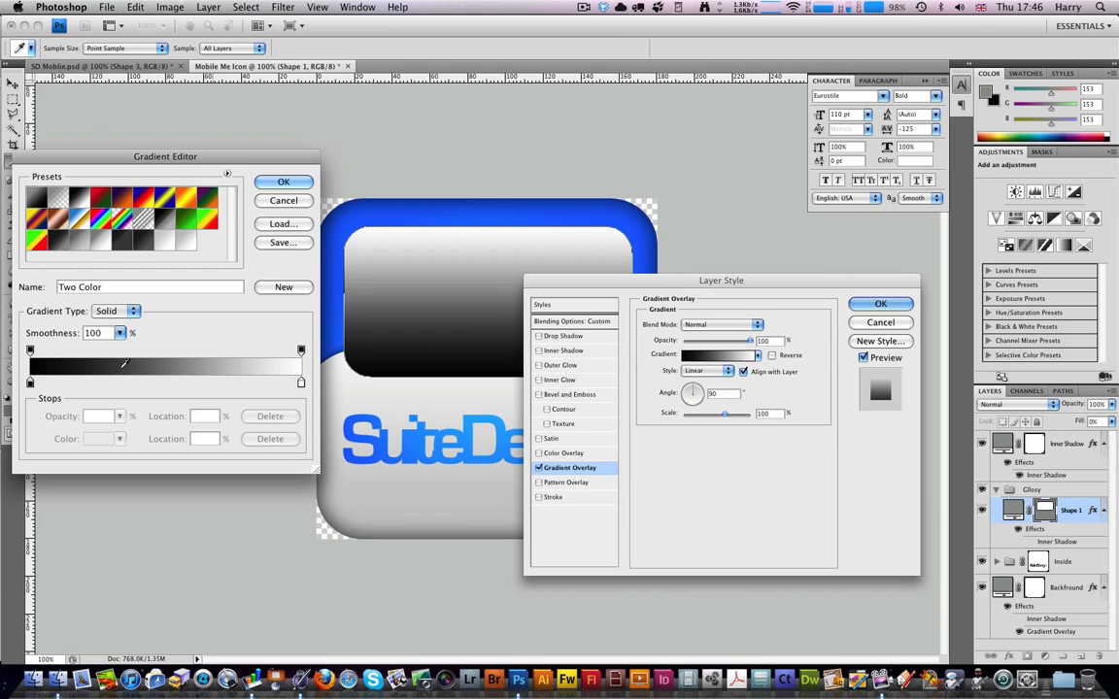
pyautogui.click(30, 383)
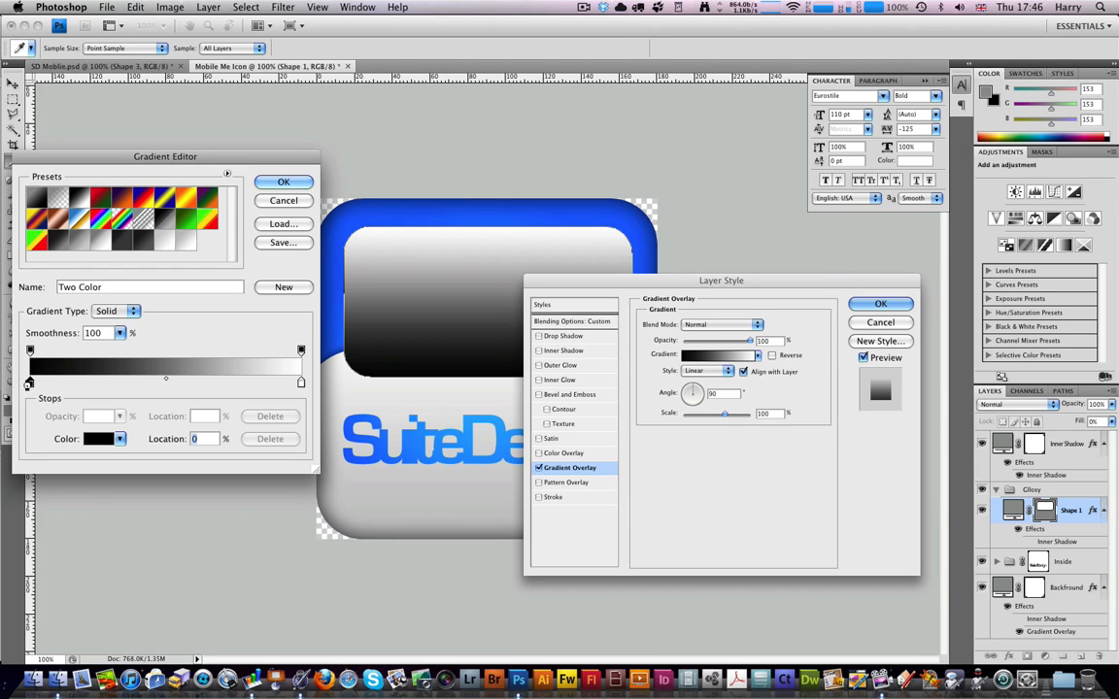
pyautogui.doubleClick(29, 382)
pyautogui.moveTo(600, 511); pyautogui.dragTo(502, 407)
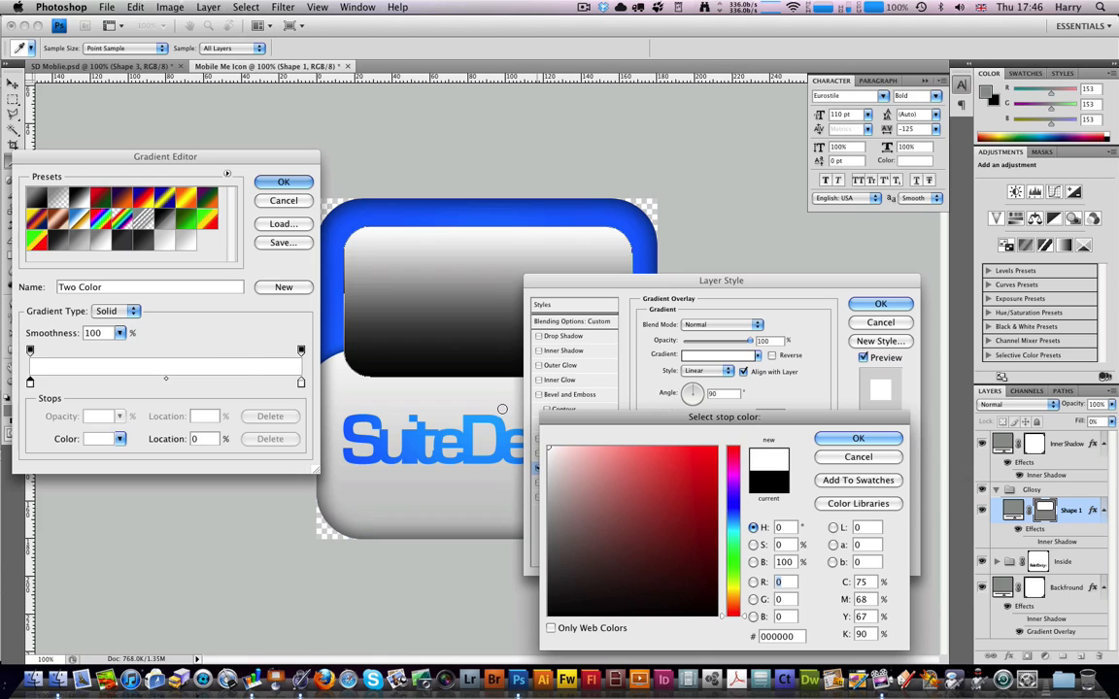
pyautogui.click(821, 444)
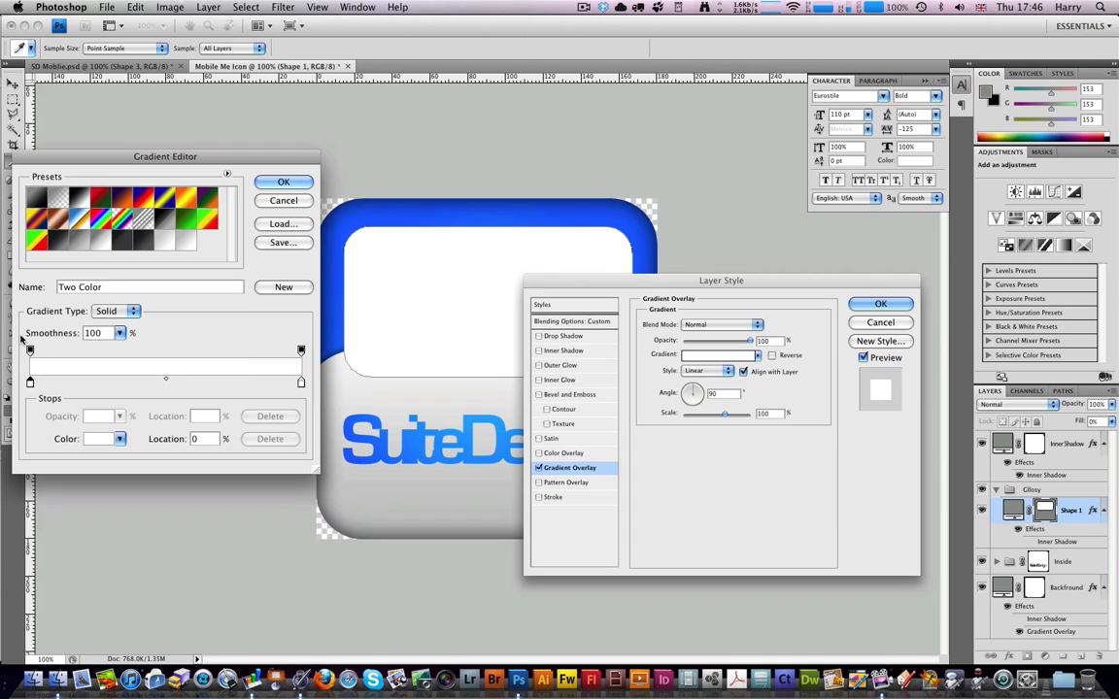
# Lower the opacity of the gradient's start stop, set the end stop's opacity to 20%, reverse the gradient and apply the layer style
pyautogui.click(30, 350)
pyautogui.click(119, 416)
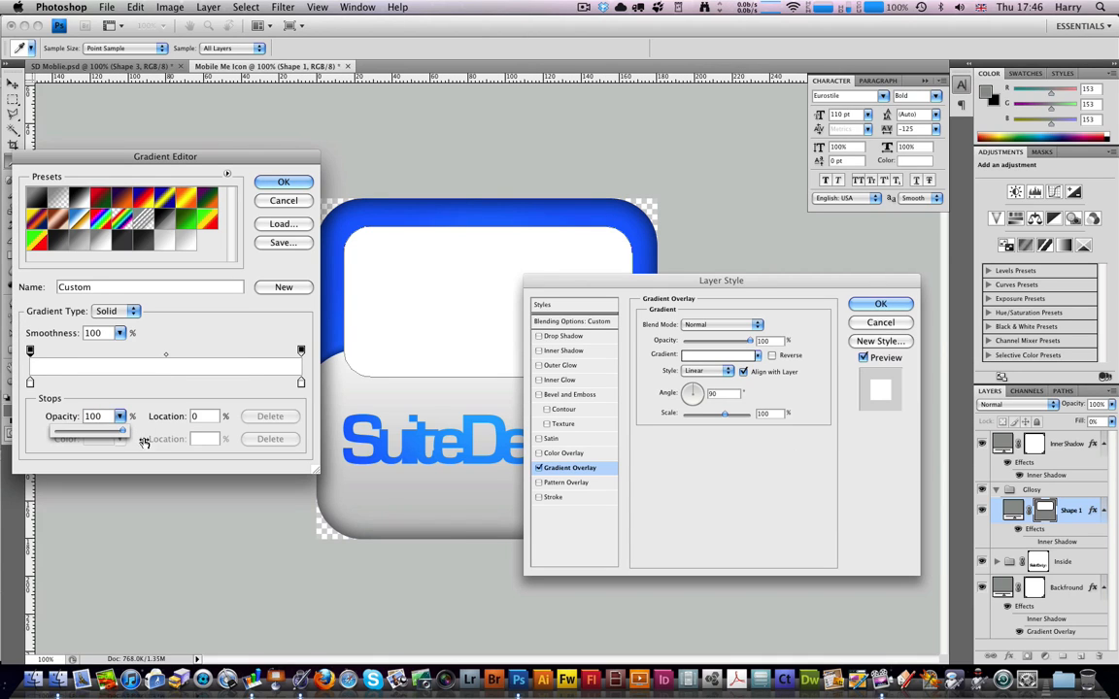
pyautogui.moveTo(124, 430); pyautogui.dragTo(11, 424)
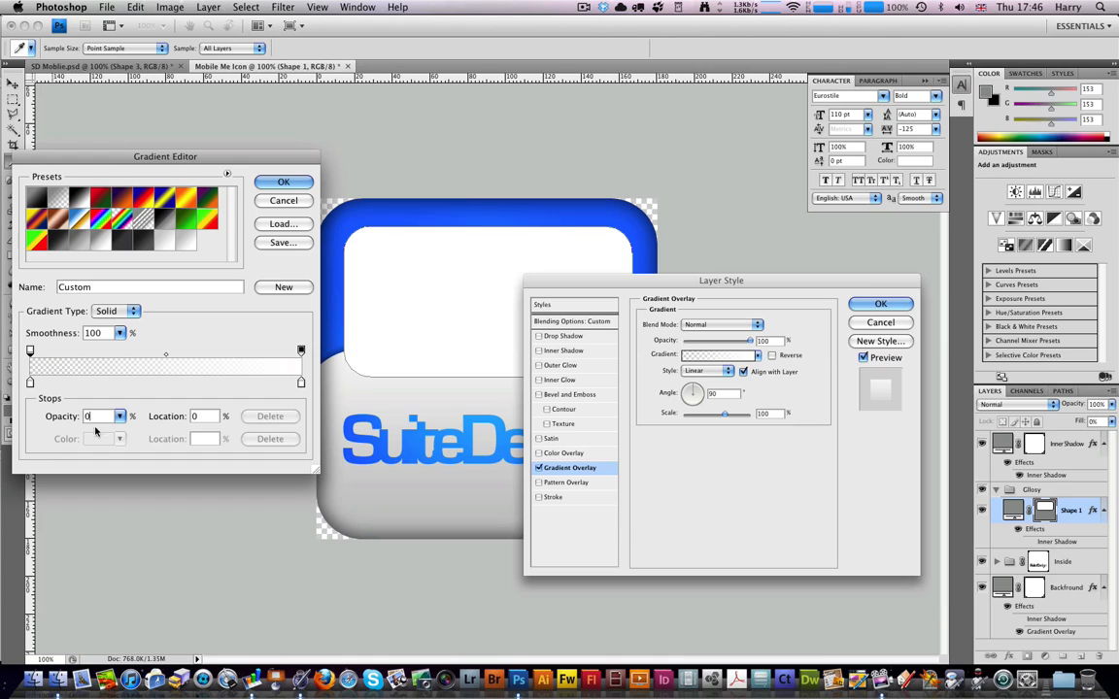
pyautogui.moveTo(121, 431); pyautogui.dragTo(70, 436)
pyautogui.click(302, 352)
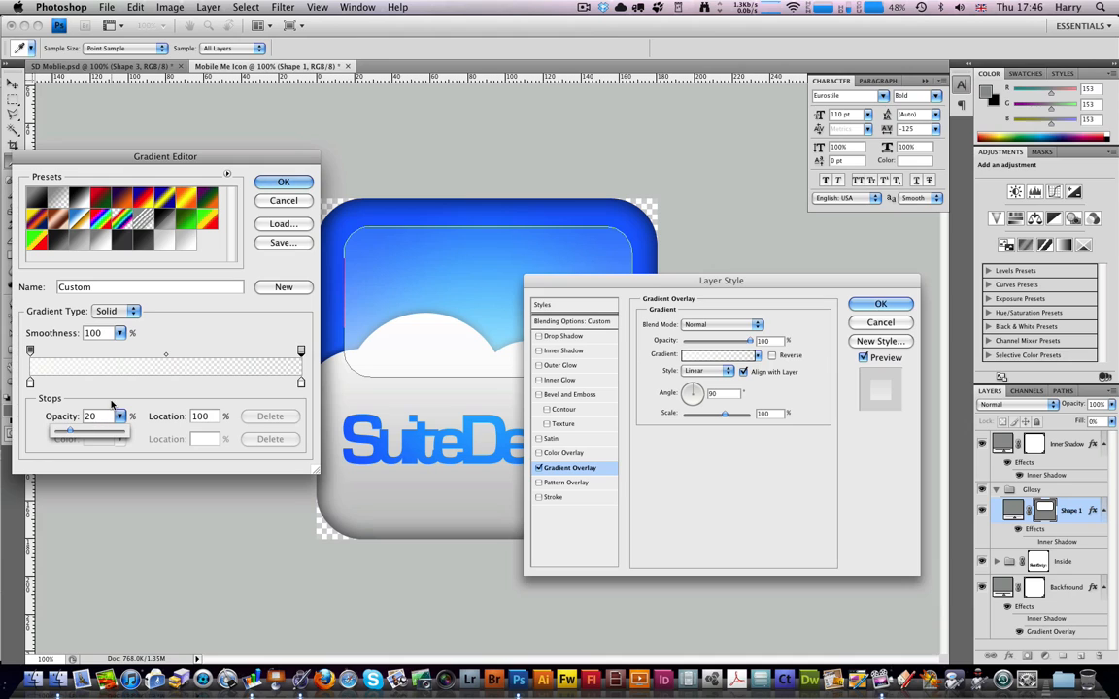
pyautogui.click(279, 185)
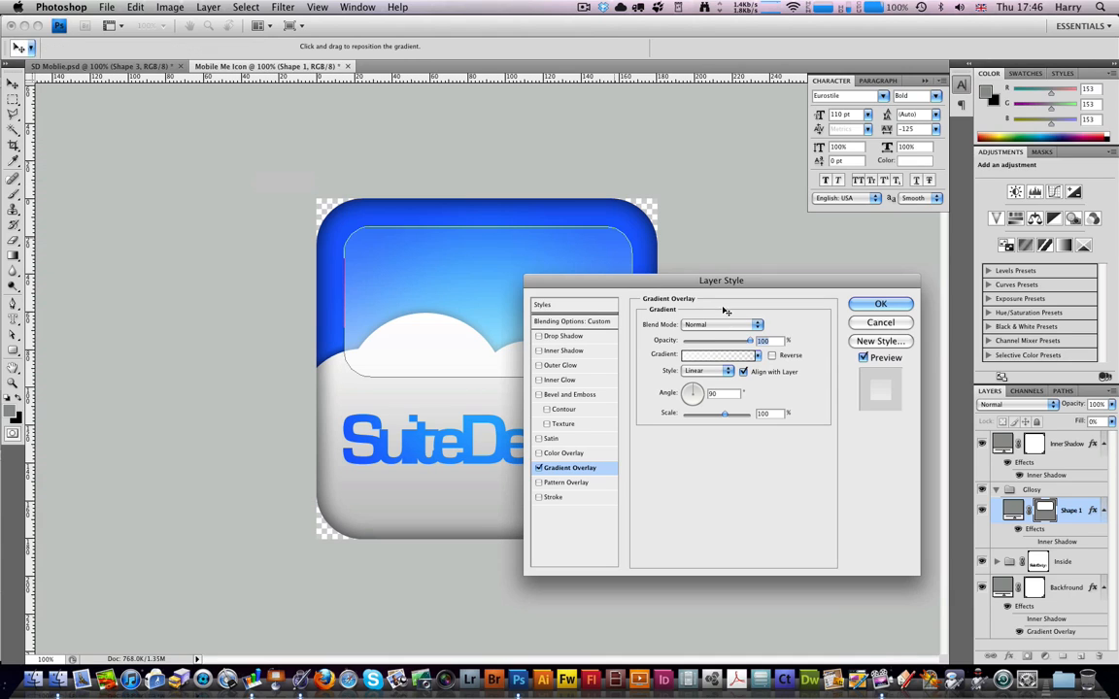
pyautogui.click(771, 356)
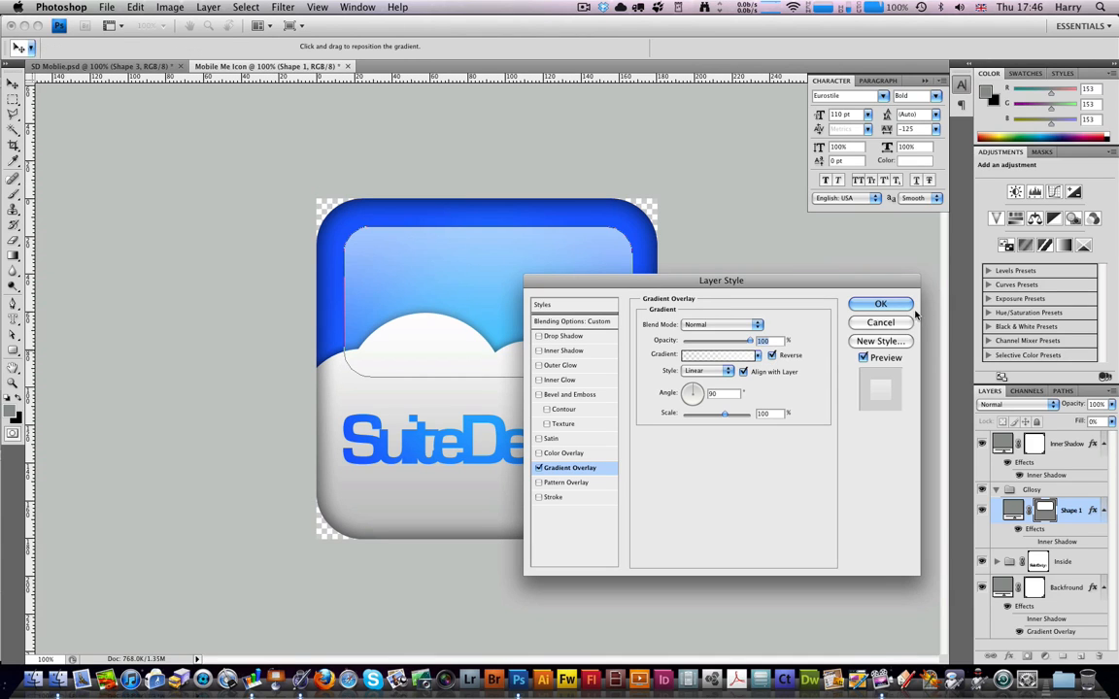
pyautogui.click(880, 305)
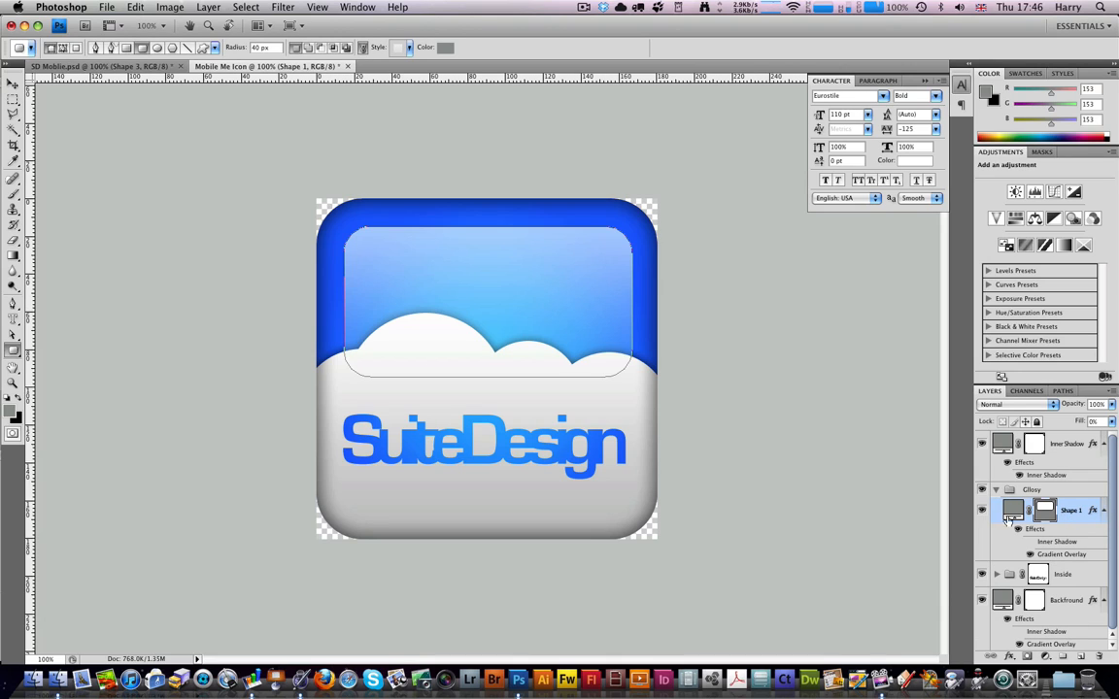
# Move the gloss group beneath the Inside group in the layer stack and correct its name to Glossy
pyautogui.click(996, 490)
pyautogui.click(1031, 490)
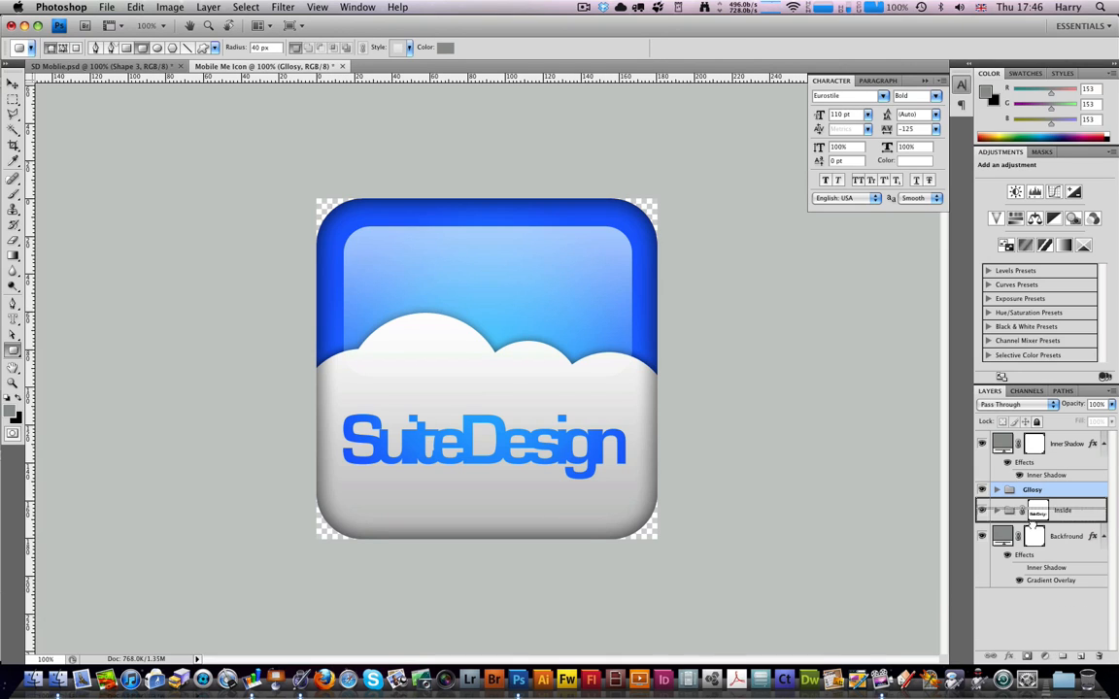
pyautogui.moveTo(1032, 494); pyautogui.dragTo(1031, 522)
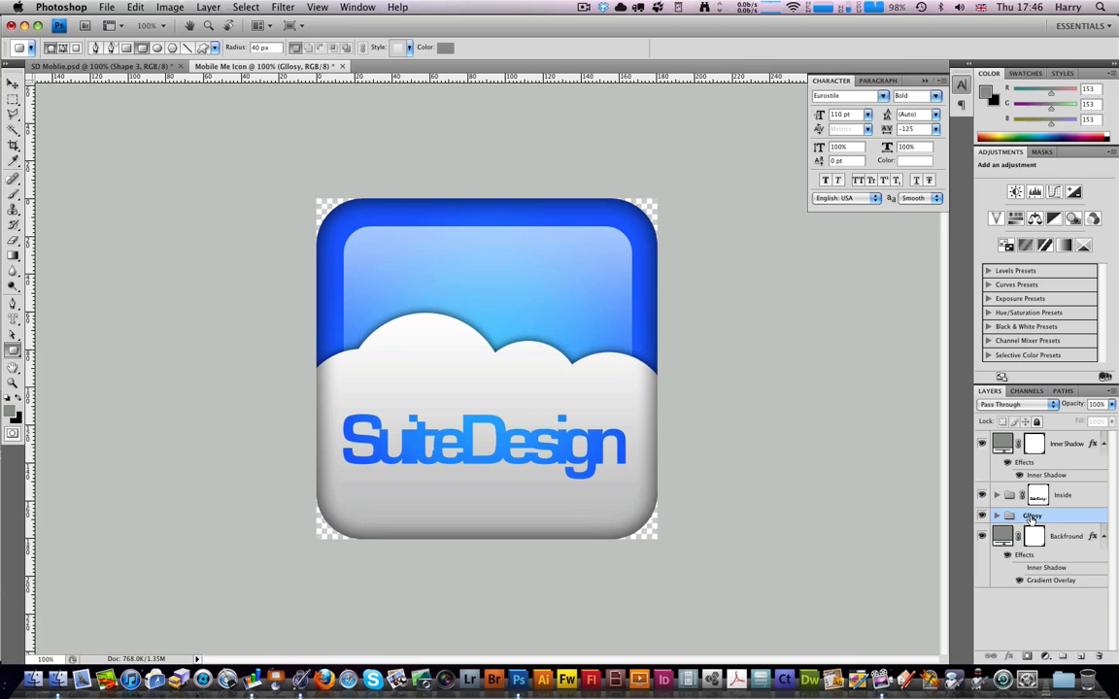
pyautogui.doubleClick(1031, 519)
pyautogui.write('Glossy')
pyautogui.press('Return')
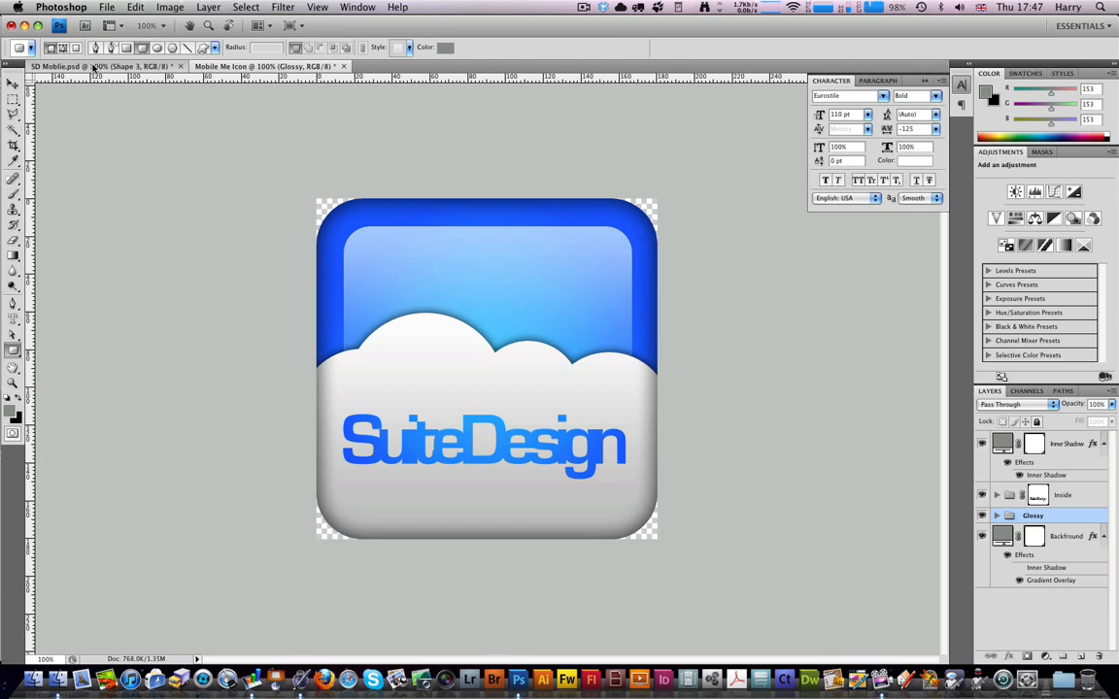
# Gather all the icon's layers and groups into a new collapsed group named Icon
pyautogui.click(93, 66)
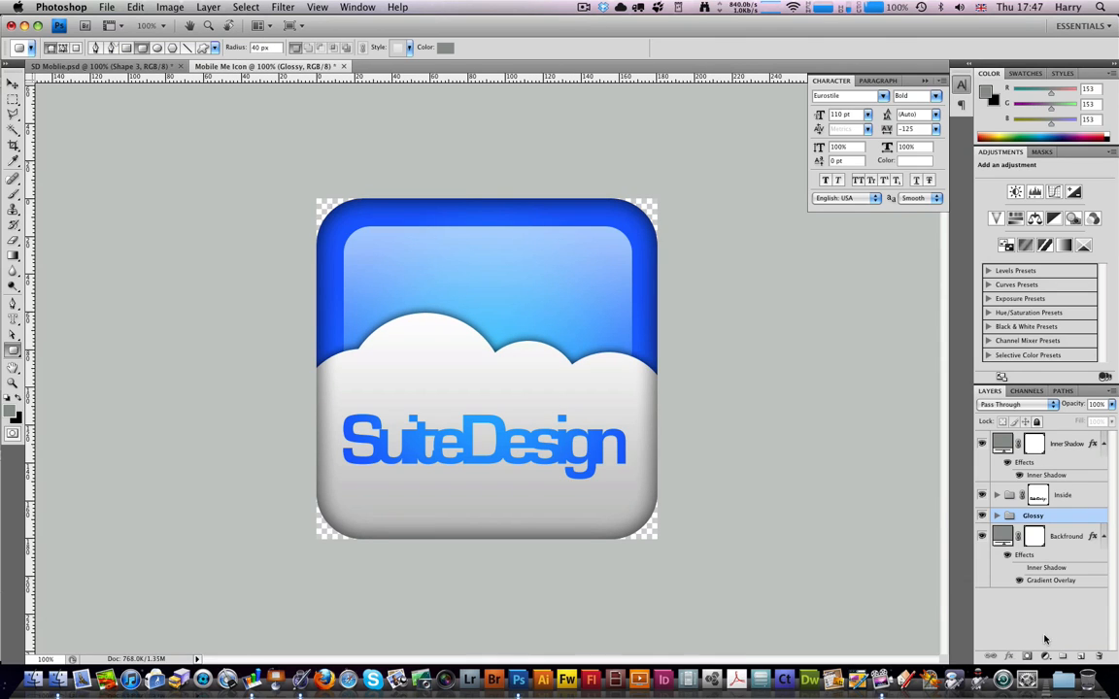
pyautogui.press('super+g')
pyautogui.moveTo(1038, 532); pyautogui.dragTo(1039, 436)
pyautogui.click(1059, 465)
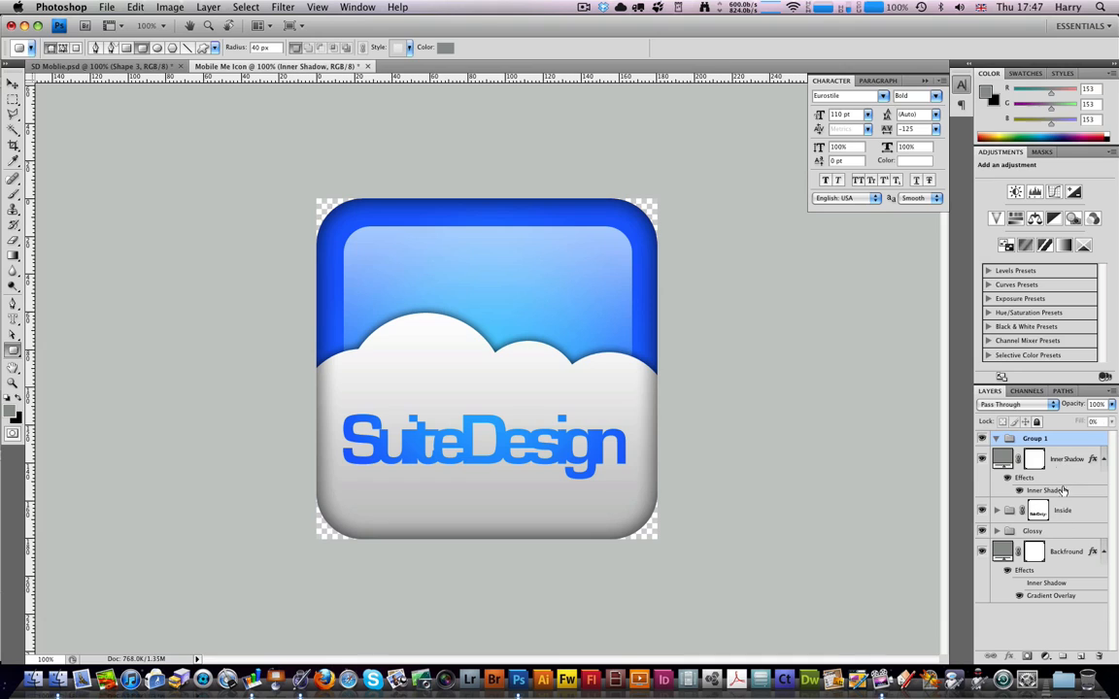
pyautogui.press('super+alt+a')
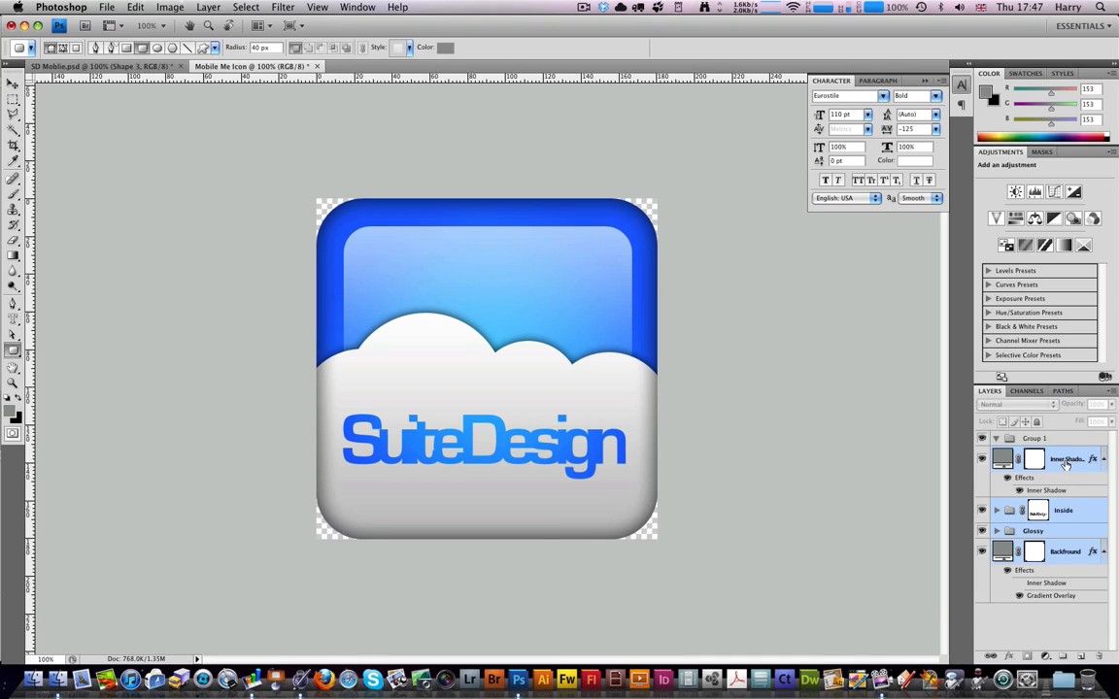
pyautogui.moveTo(1017, 438); pyautogui.dragTo(1016, 439)
pyautogui.click(996, 439)
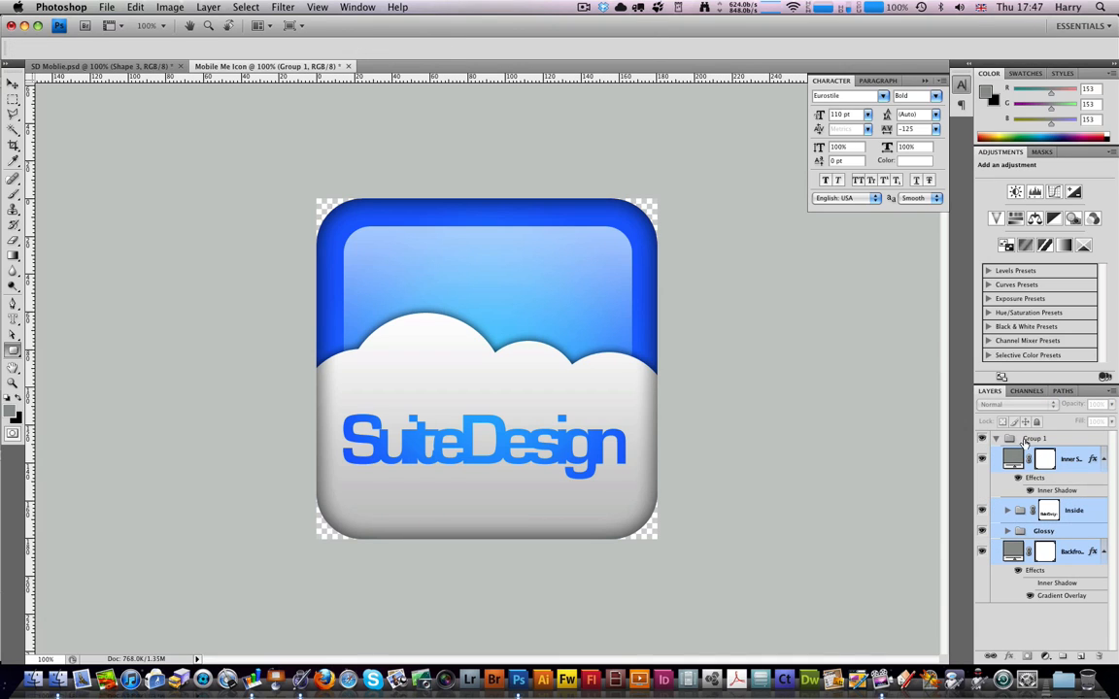
pyautogui.doubleClick(1035, 440)
pyautogui.write('Icon')
pyautogui.press('Return')
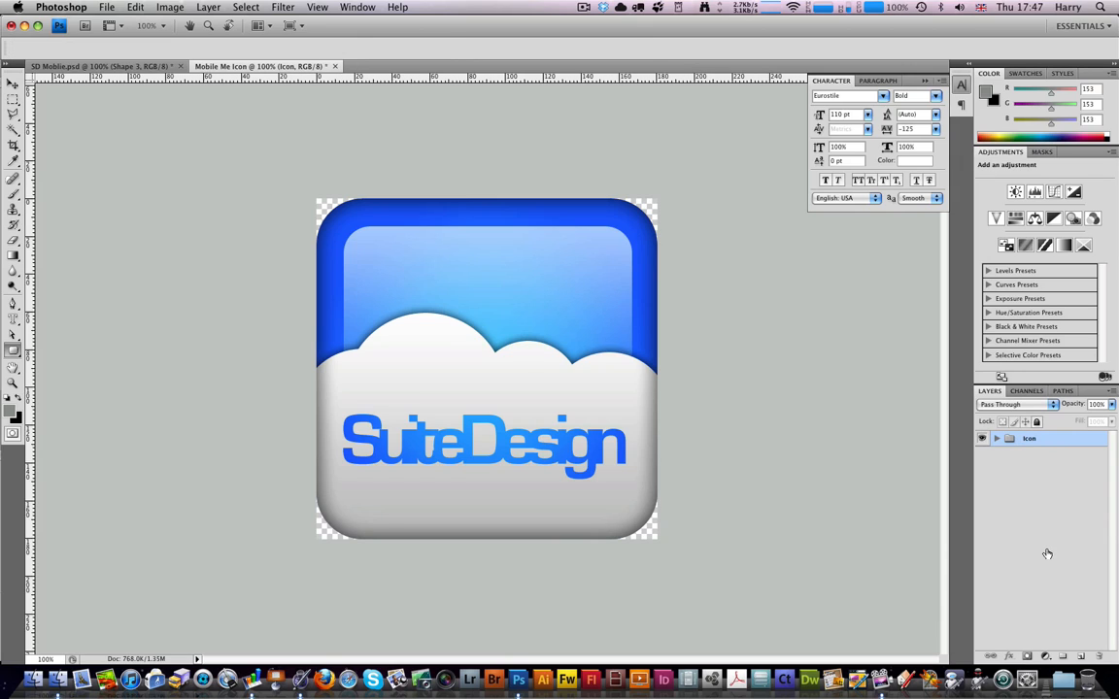
# Scale the Icon group down proportionally about its centre, leaving a transparent margin on every side of the canvas
pyautogui.click(12, 84)
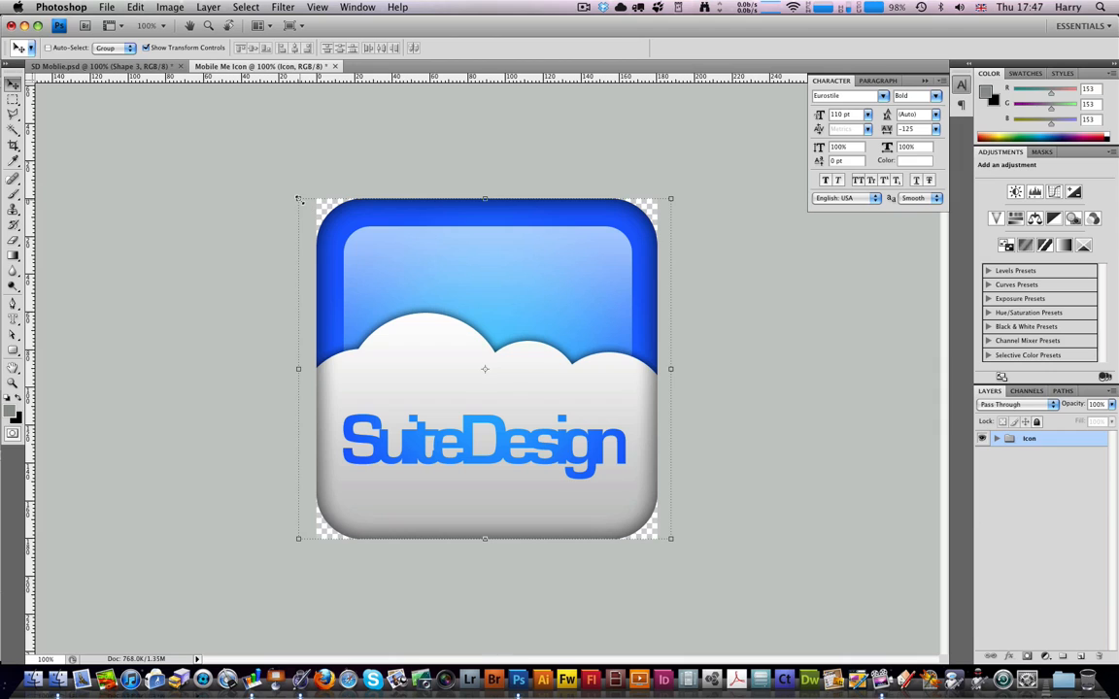
pyautogui.moveTo(298, 199); pyautogui.dragTo(334, 222)
pyautogui.press('Return')
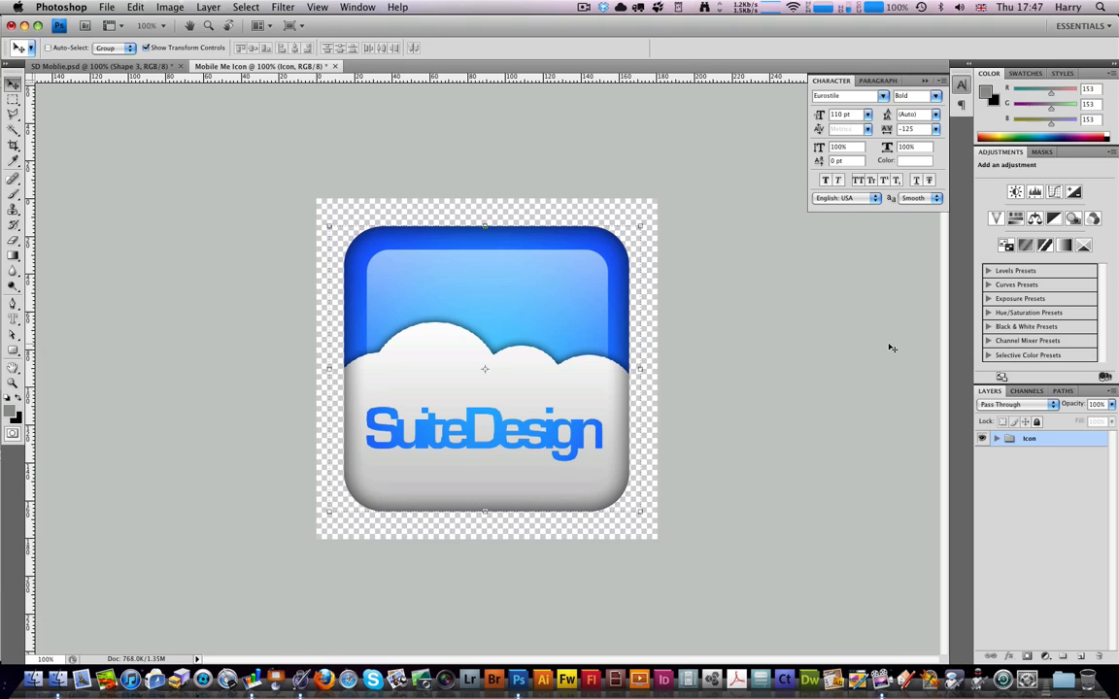
# Merge a duplicate of the Icon group beneath it, then squash it to 11.6% height and 103.7% width at the icon's base
pyautogui.moveTo(1065, 442); pyautogui.dragTo(962, 408)
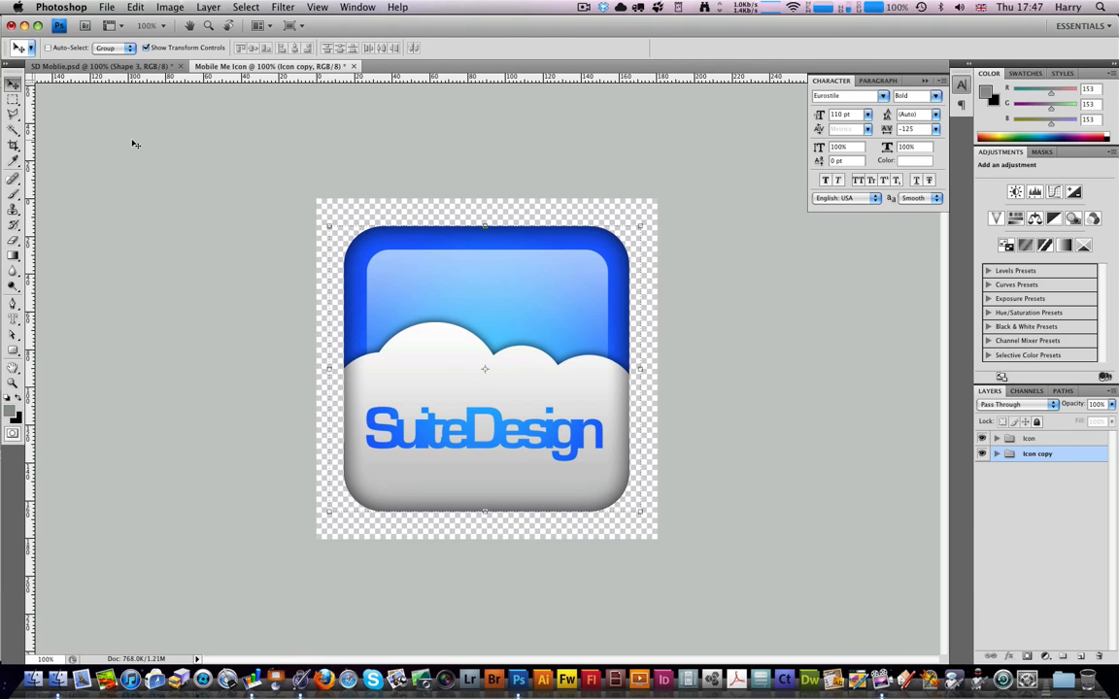
pyautogui.press('super+e')
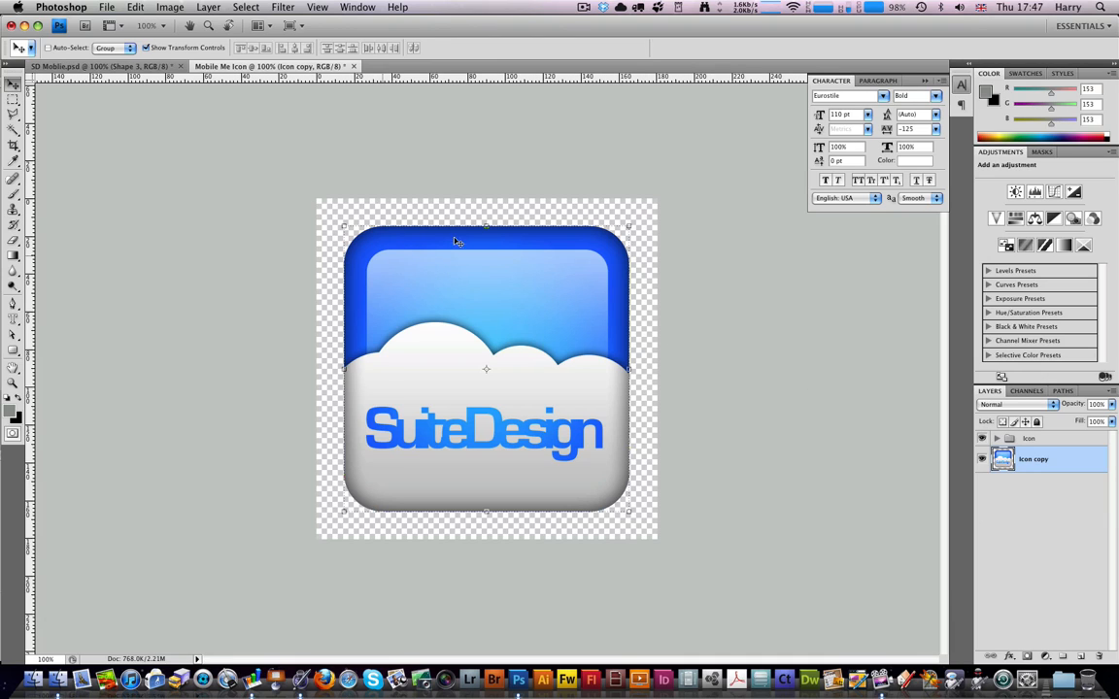
pyautogui.moveTo(487, 229); pyautogui.dragTo(491, 359)
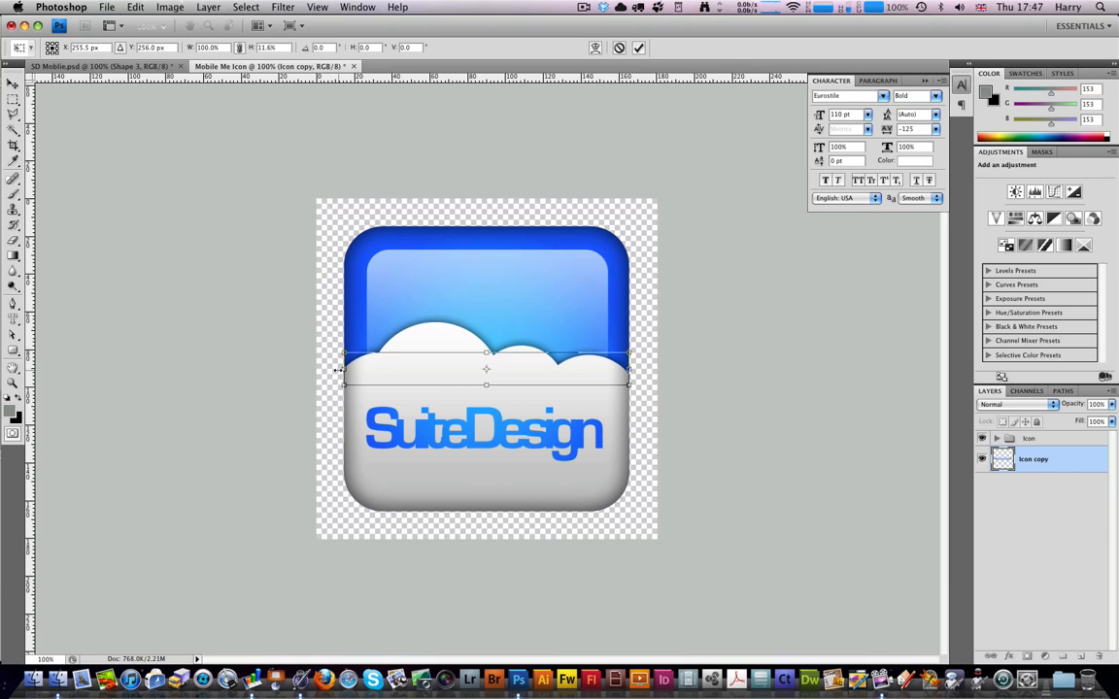
pyautogui.moveTo(339, 370); pyautogui.dragTo(334, 370)
pyautogui.moveTo(534, 385); pyautogui.dragTo(534, 507)
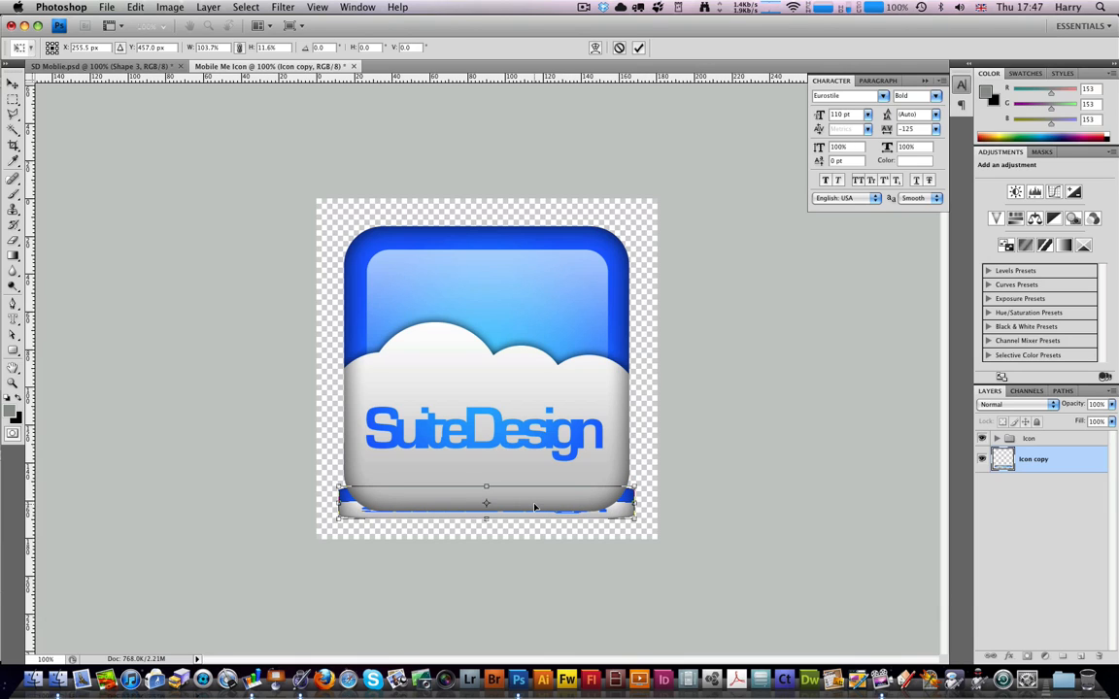
pyautogui.press('Return')
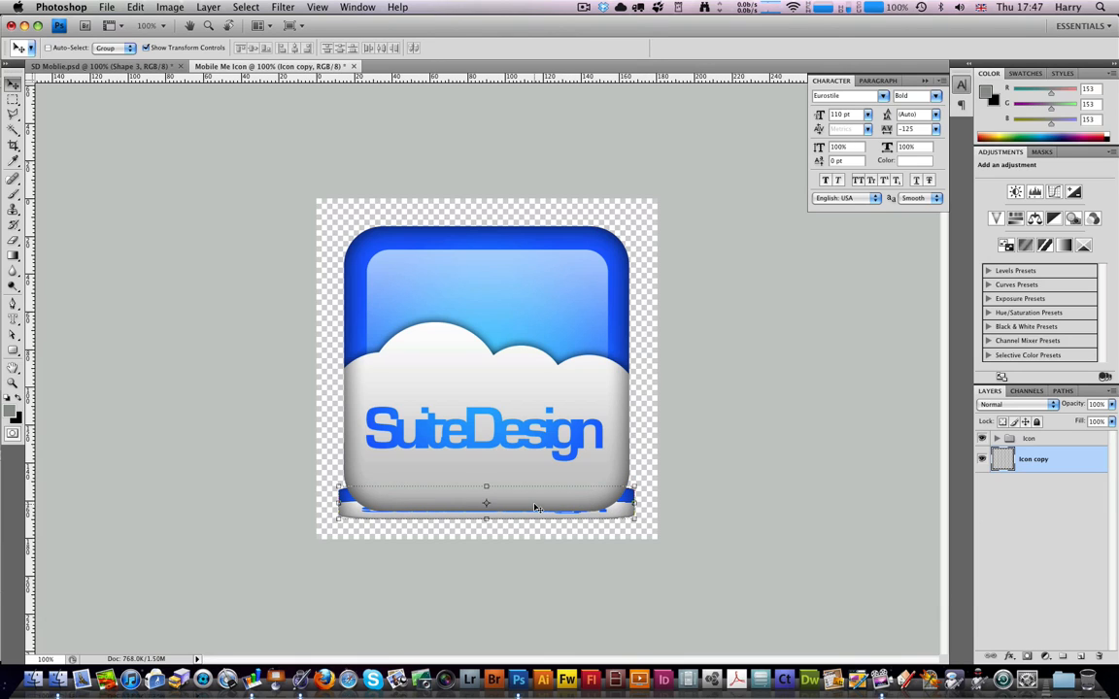
# Turn the squashed icon copy black by setting its Hue/Saturation lightness to -100
pyautogui.press('super+u')
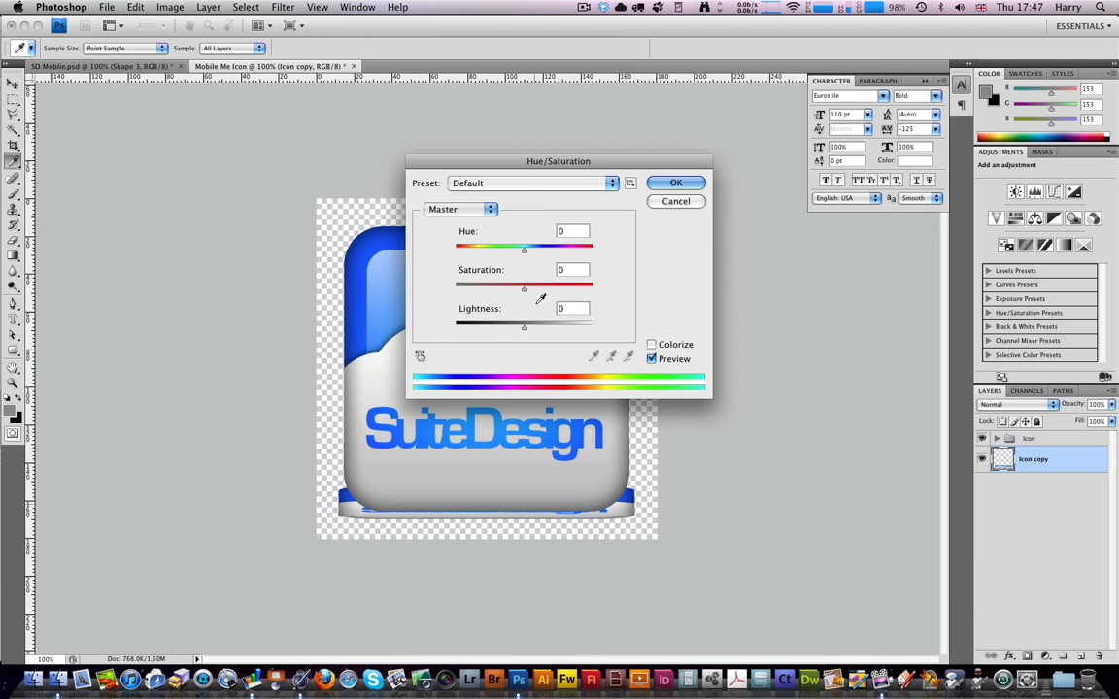
pyautogui.moveTo(524, 328); pyautogui.dragTo(439, 326)
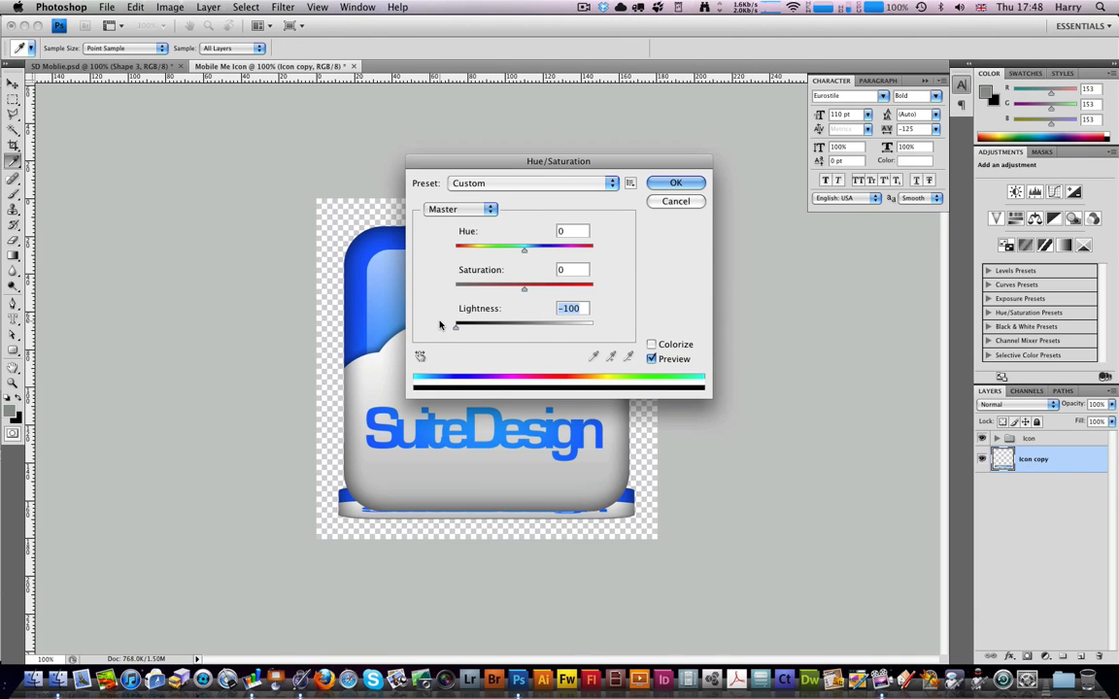
pyautogui.click(670, 183)
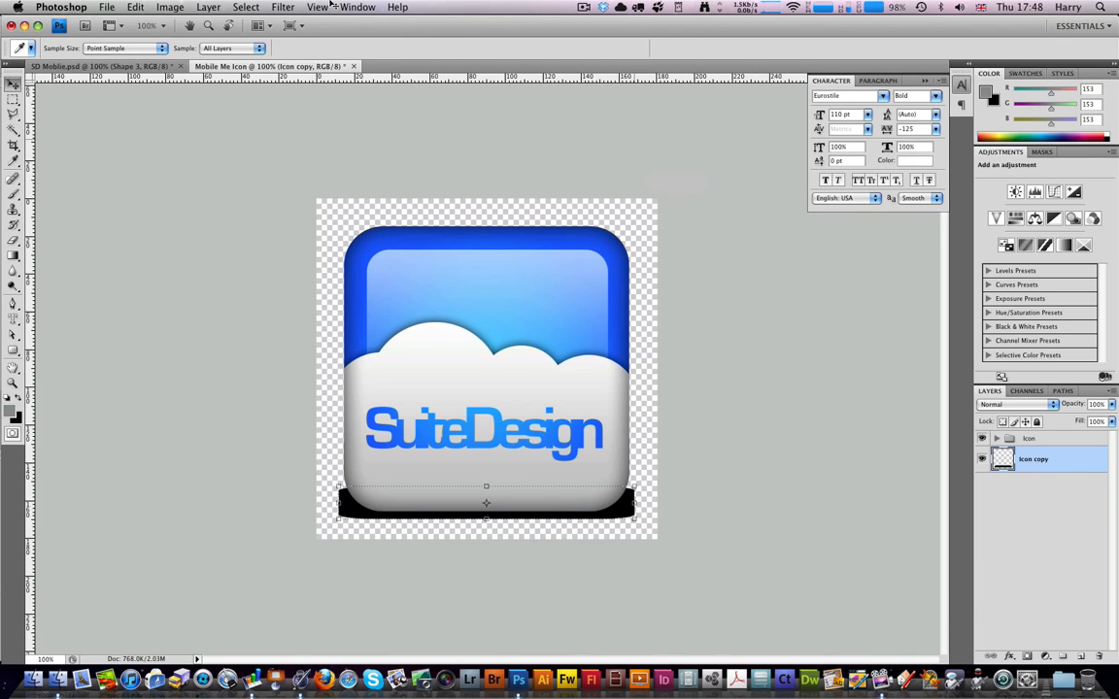
# Try a Gaussian Blur with a 15.4 pixel radius on the black icon copy and undo it
pyautogui.click(282, 8)
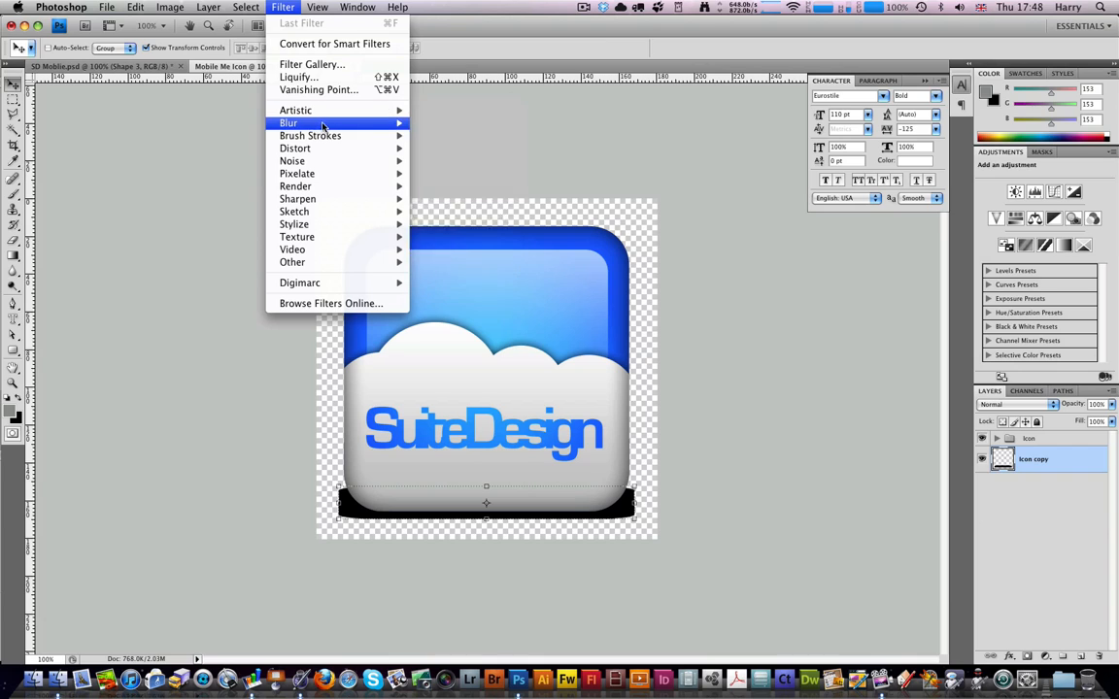
pyautogui.moveTo(324, 124)
pyautogui.click(481, 174)
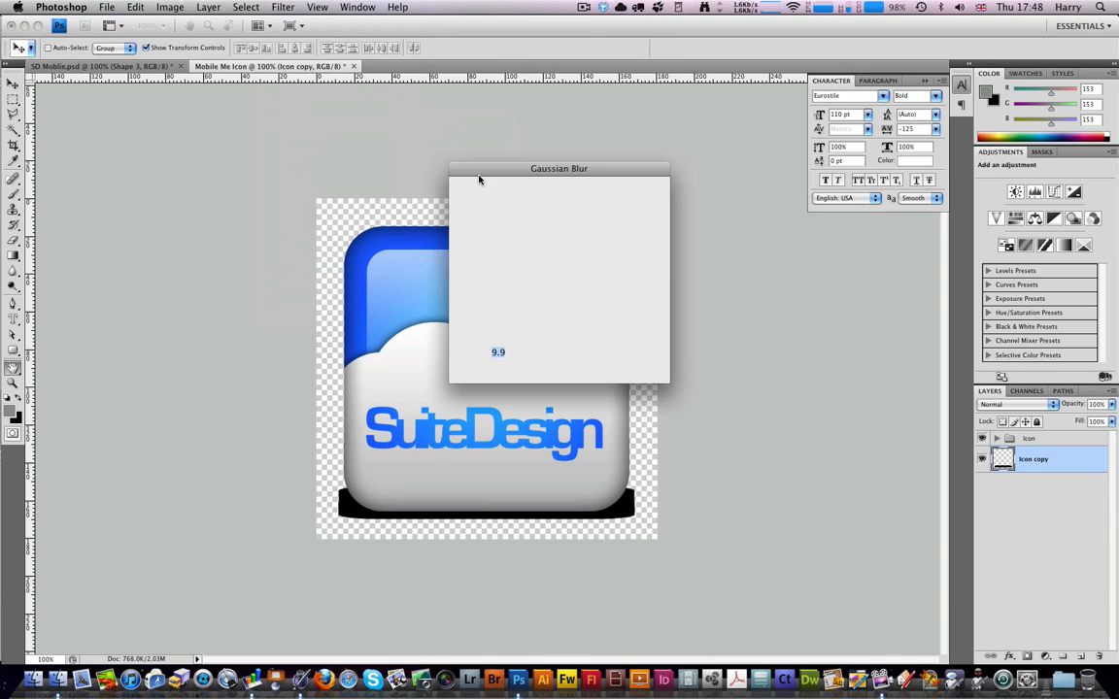
pyautogui.moveTo(505, 373); pyautogui.dragTo(518, 375)
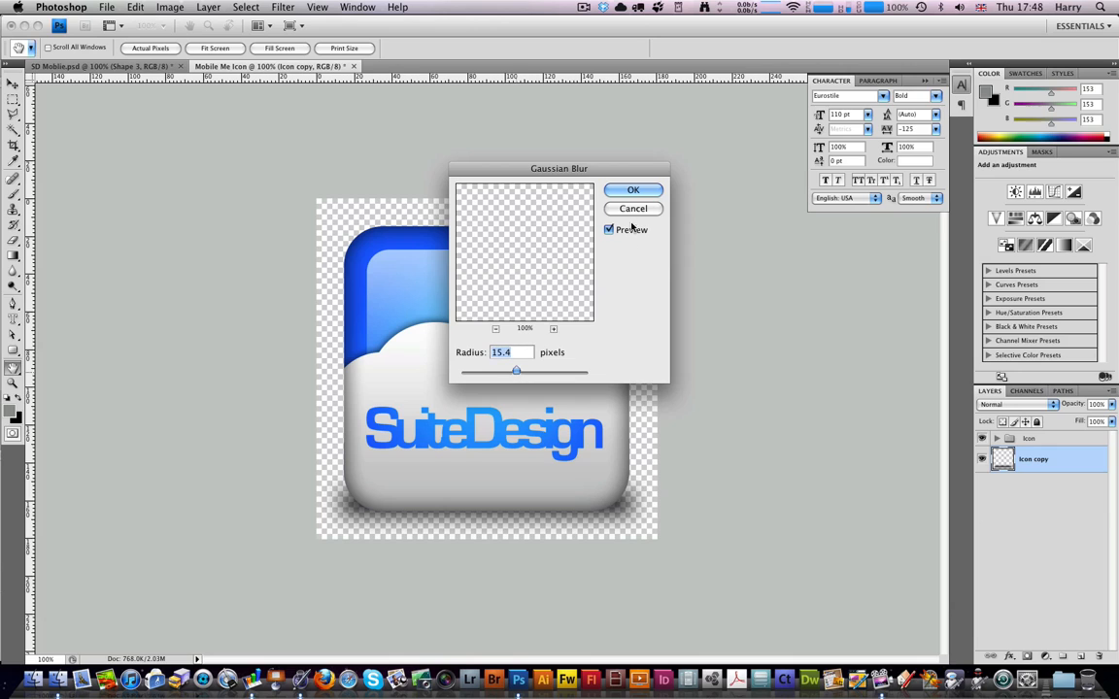
pyautogui.click(633, 189)
pyautogui.press('v')
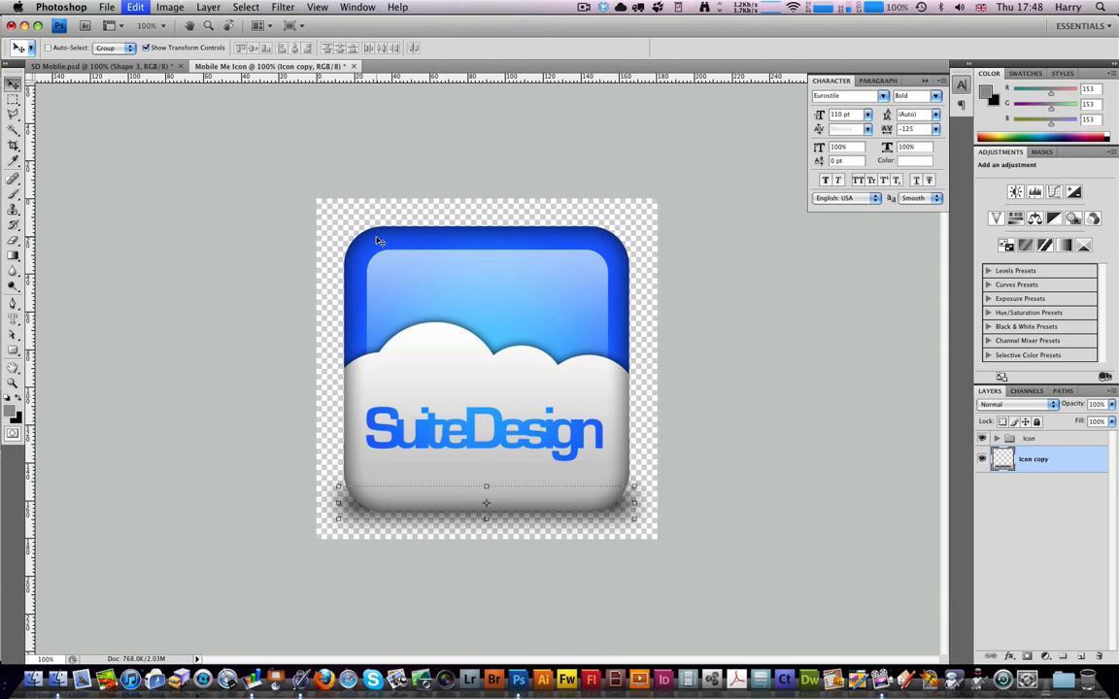
pyautogui.press('super+z')
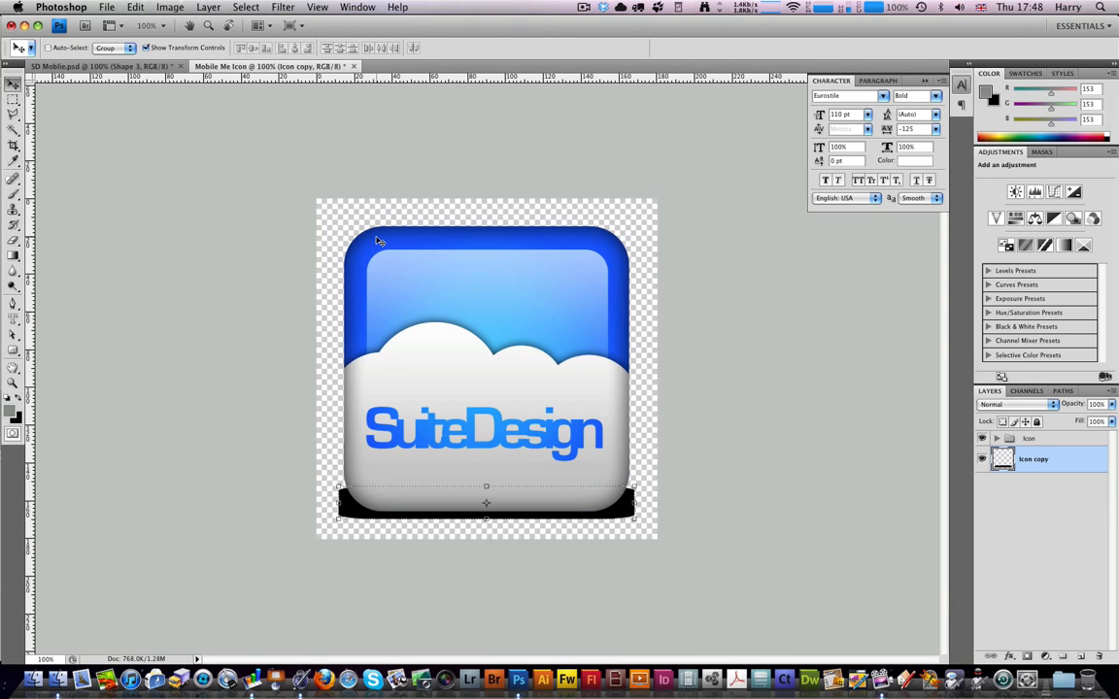
# Apply a 10 pixel Gaussian Blur to the black icon copy and nudge the resulting shadow slightly down
pyautogui.click(283, 6)
pyautogui.moveTo(291, 123)
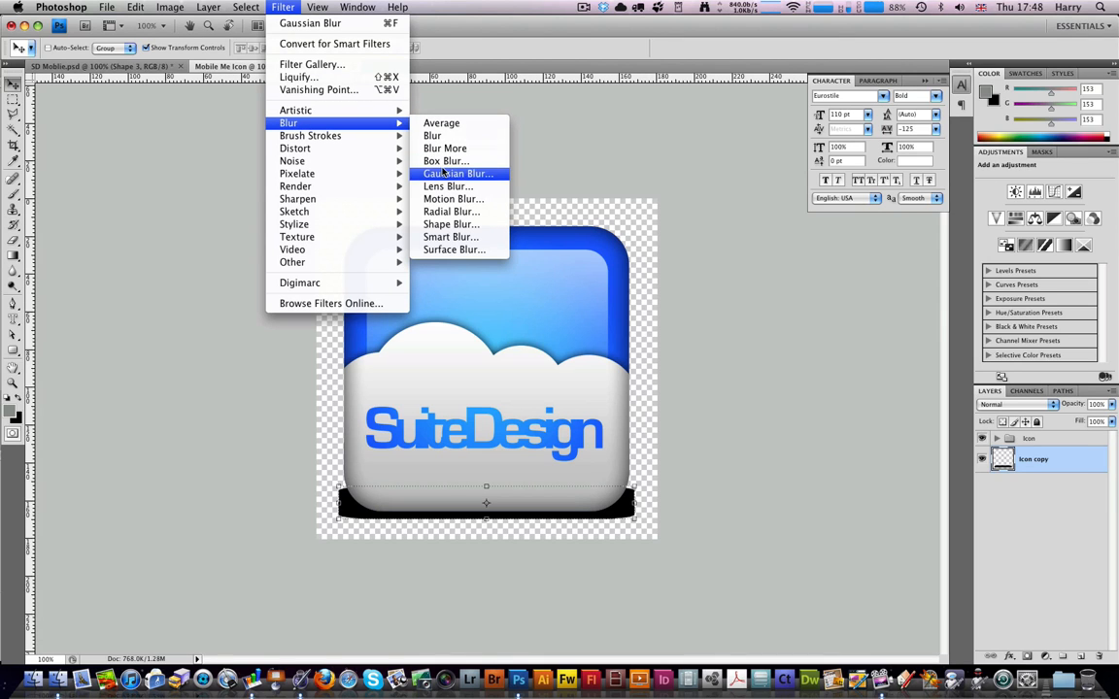
pyautogui.click(443, 173)
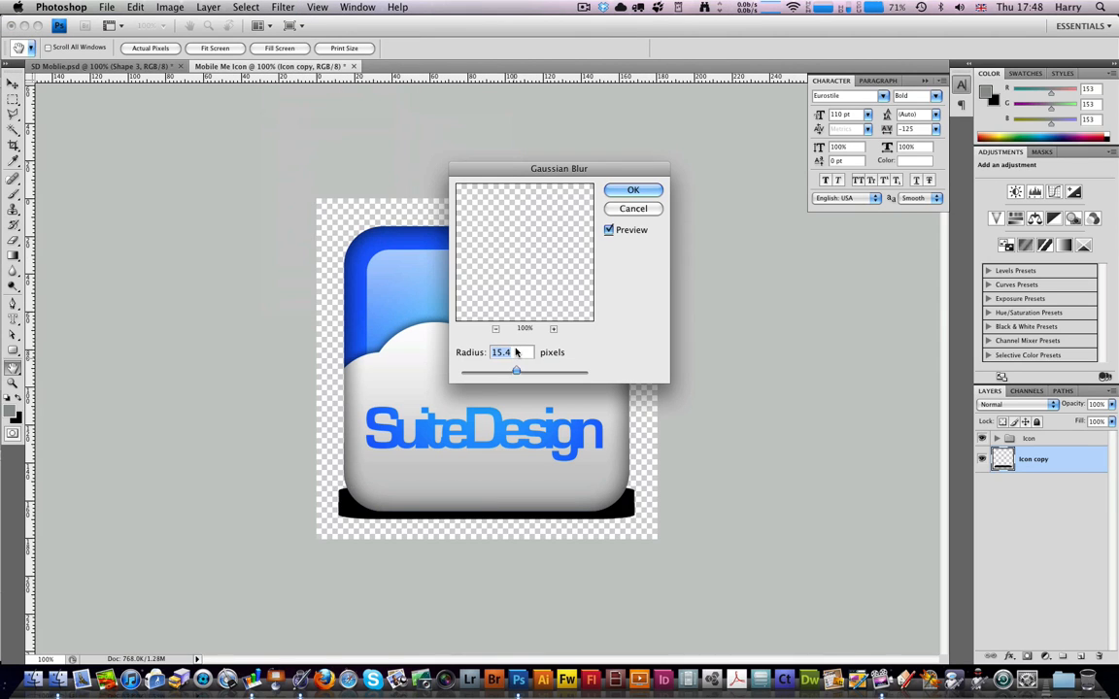
pyautogui.write('10')
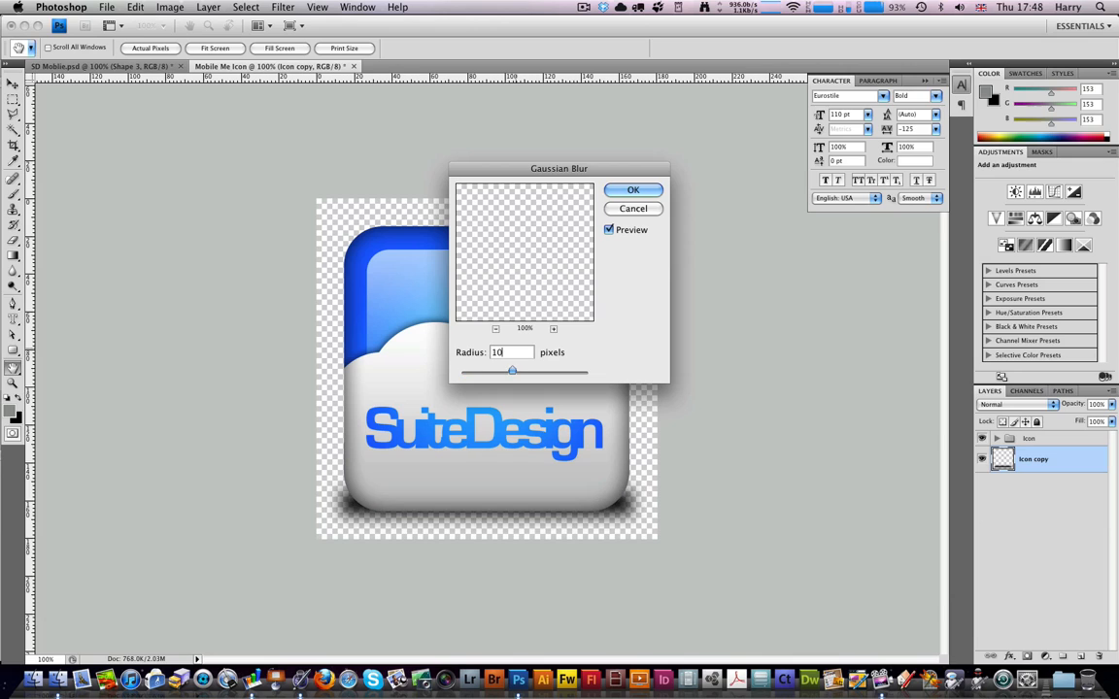
pyautogui.press('Return')
pyautogui.press('v')
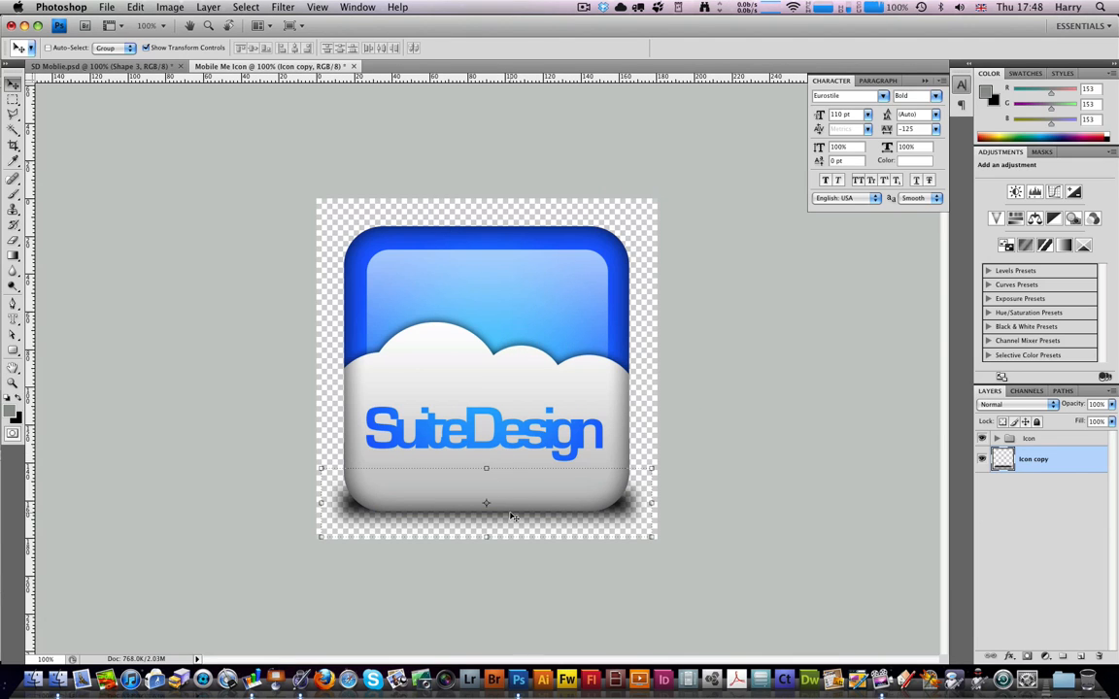
pyautogui.press('Down')
pyautogui.press('Down')
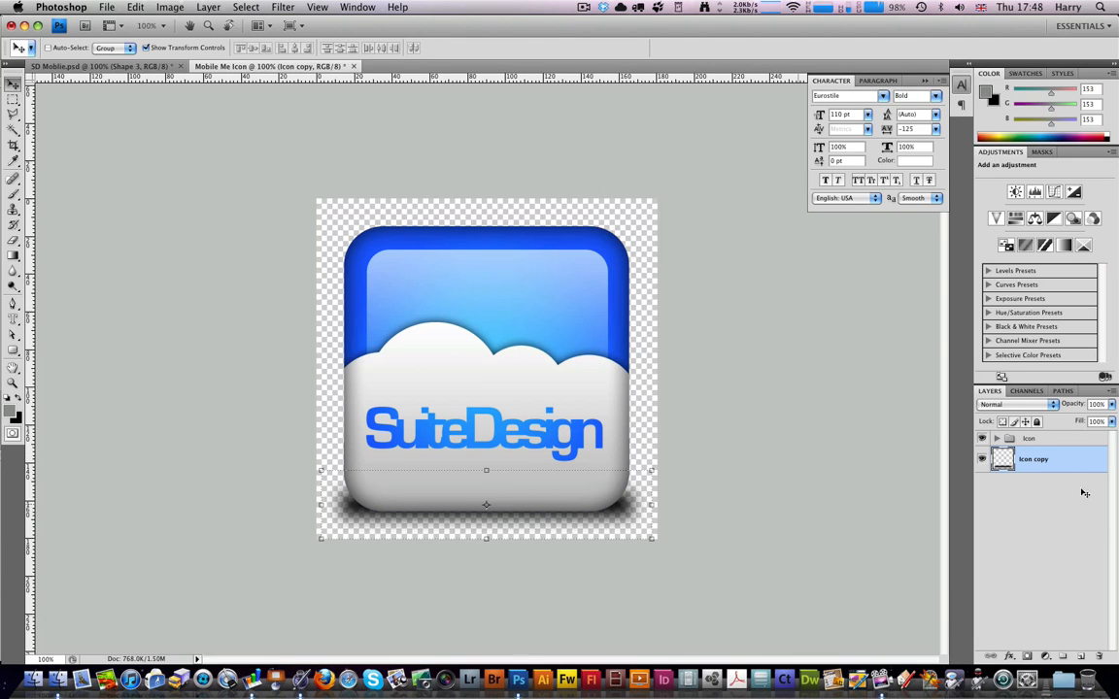
# Move the Icon group up slightly so more of the shadow shows beneath it, keeping it roughly centred horizontally
pyautogui.click(1053, 441)
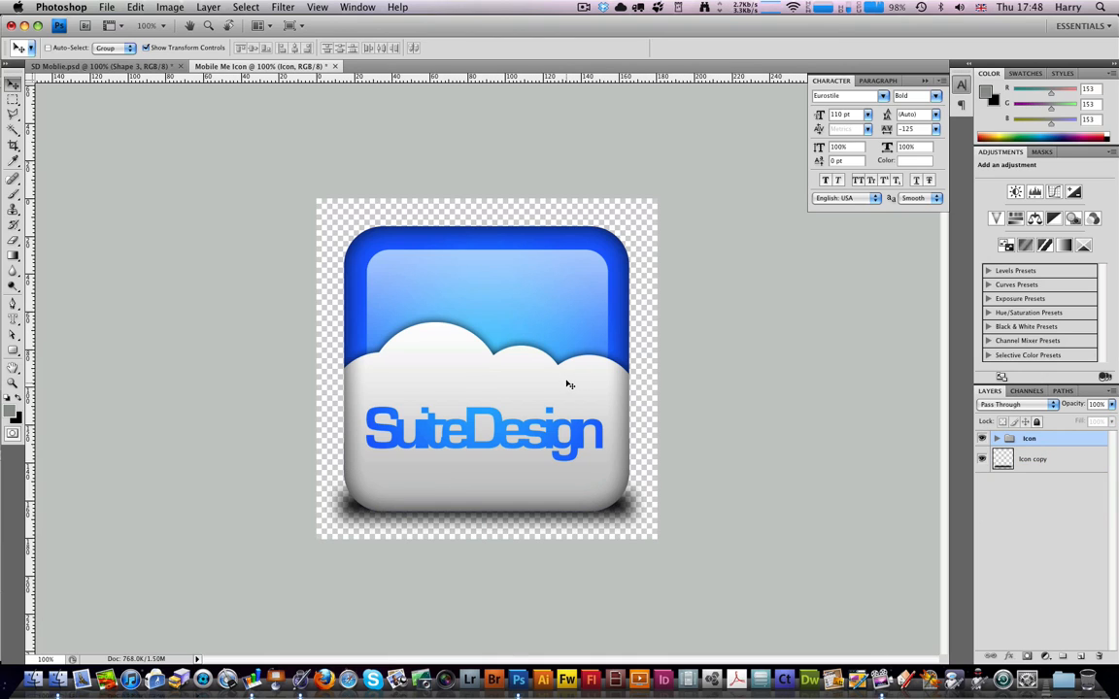
pyautogui.moveTo(569, 387); pyautogui.dragTo(563, 374)
pyautogui.hotkey('shift', 'Left')
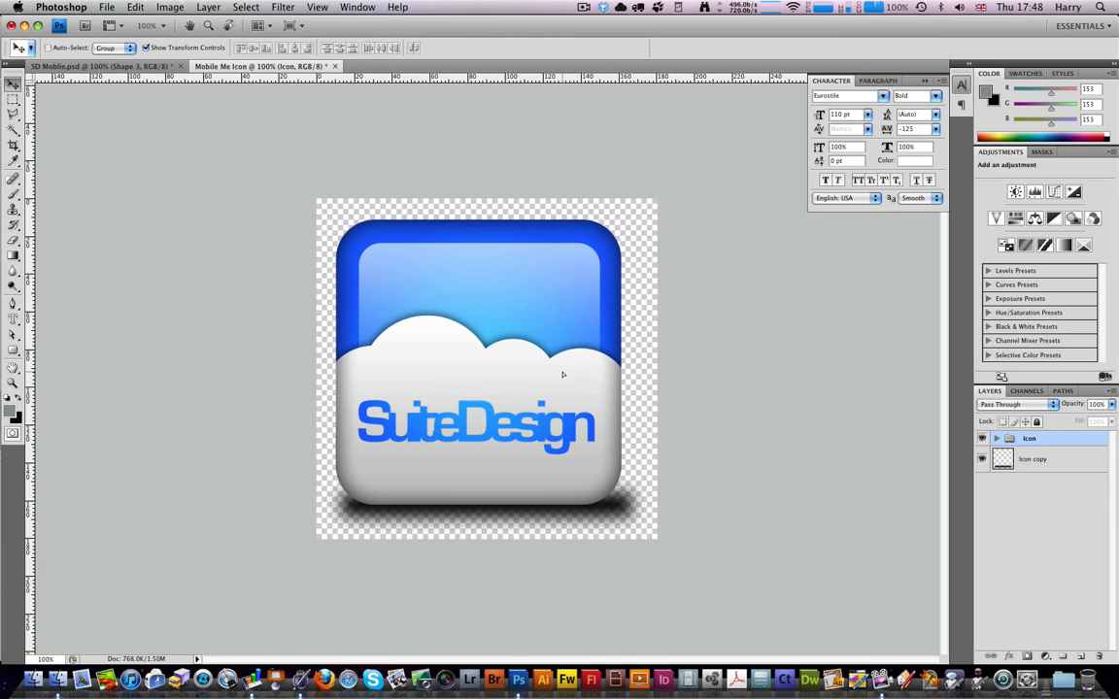
pyautogui.hotkey('shift', 'Right')
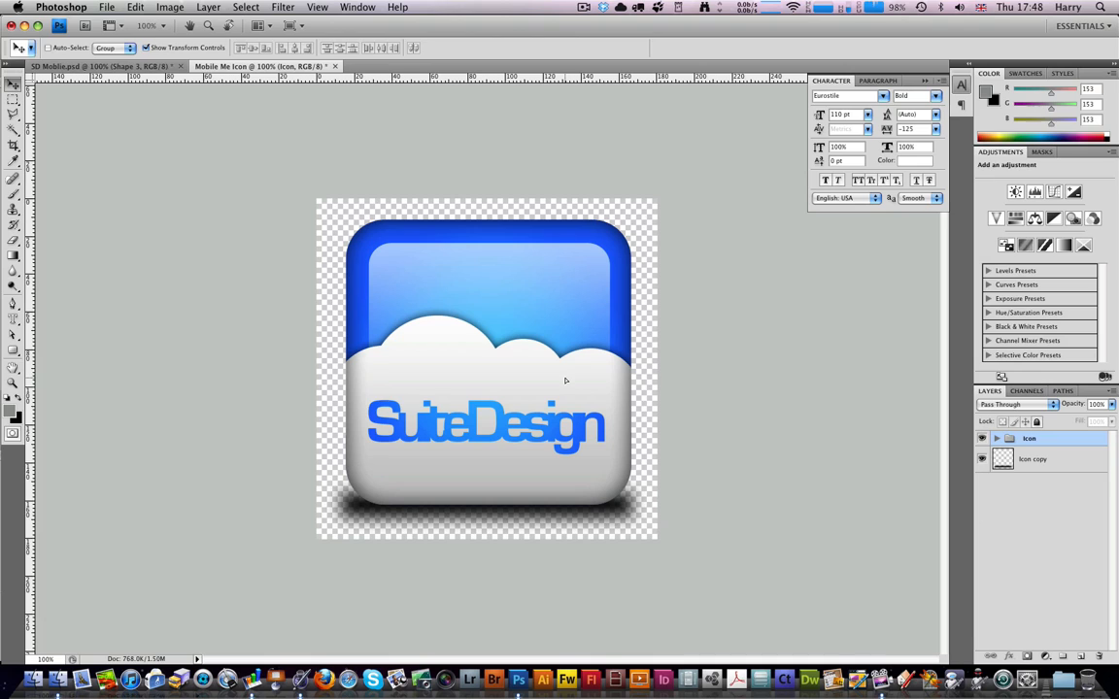
pyautogui.moveTo(565, 384); pyautogui.dragTo(561, 380)
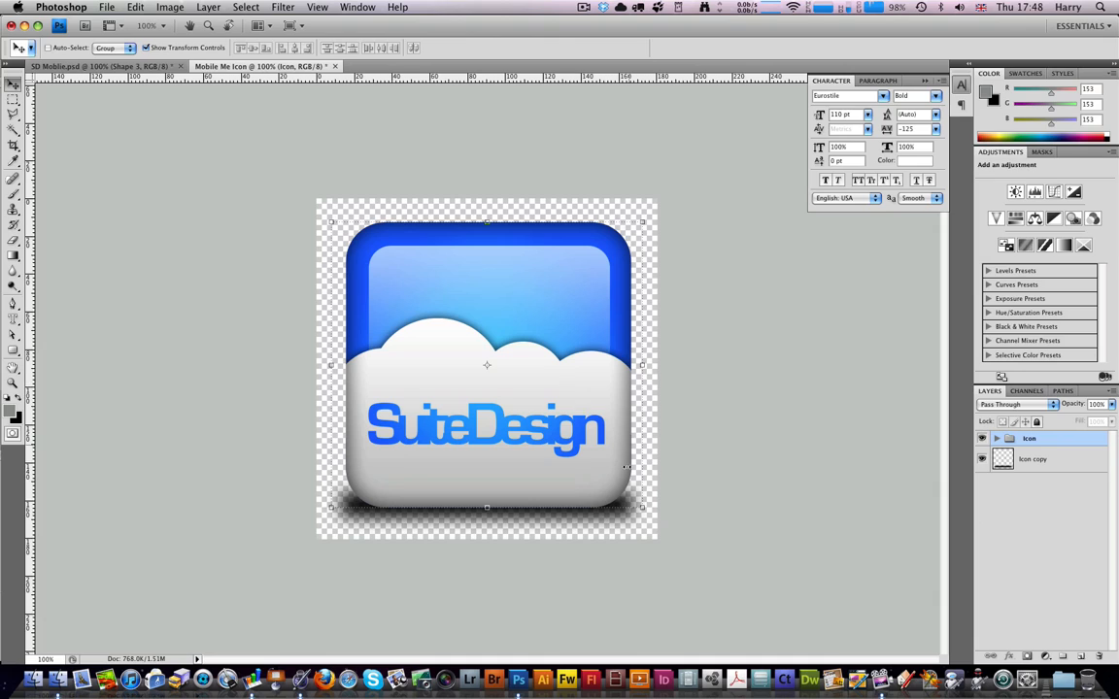
# Lower the opacity of the blurred shadow layer to 60% and deselect all layers
pyautogui.click(1070, 463)
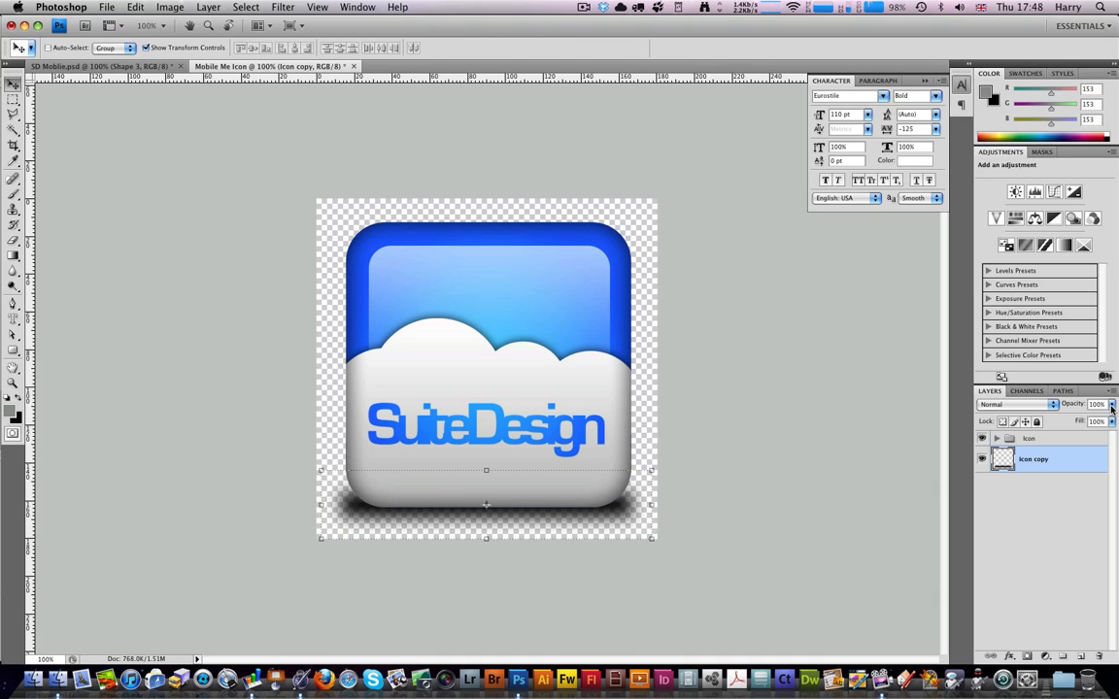
pyautogui.moveTo(1113, 408); pyautogui.dragTo(1080, 421)
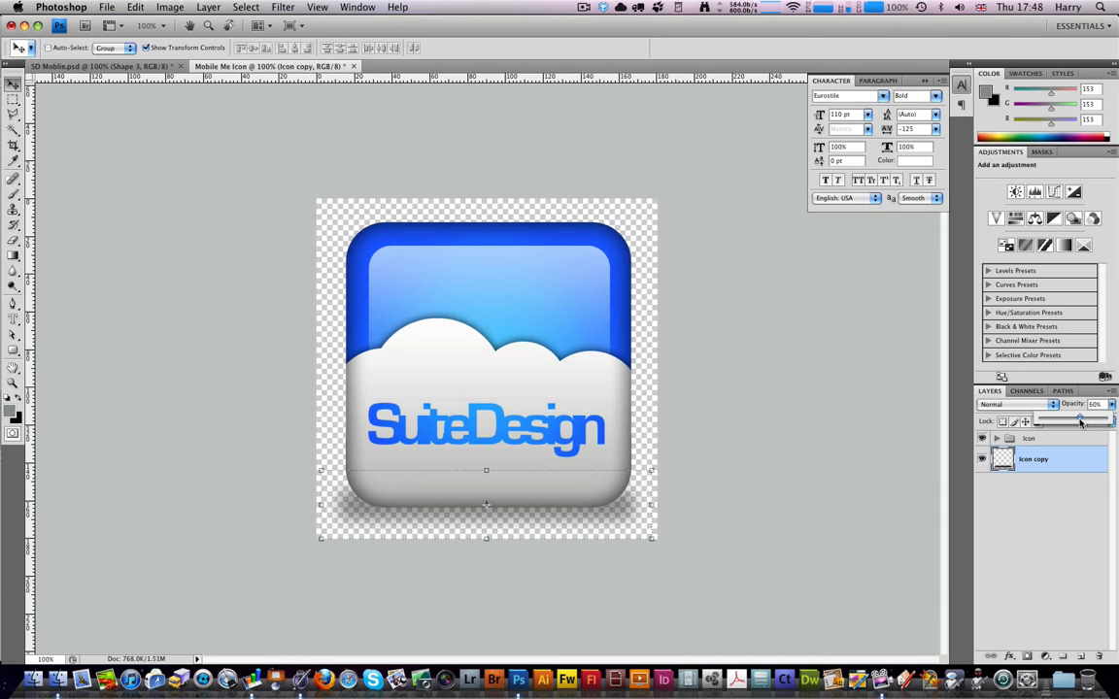
pyautogui.click(1048, 528)
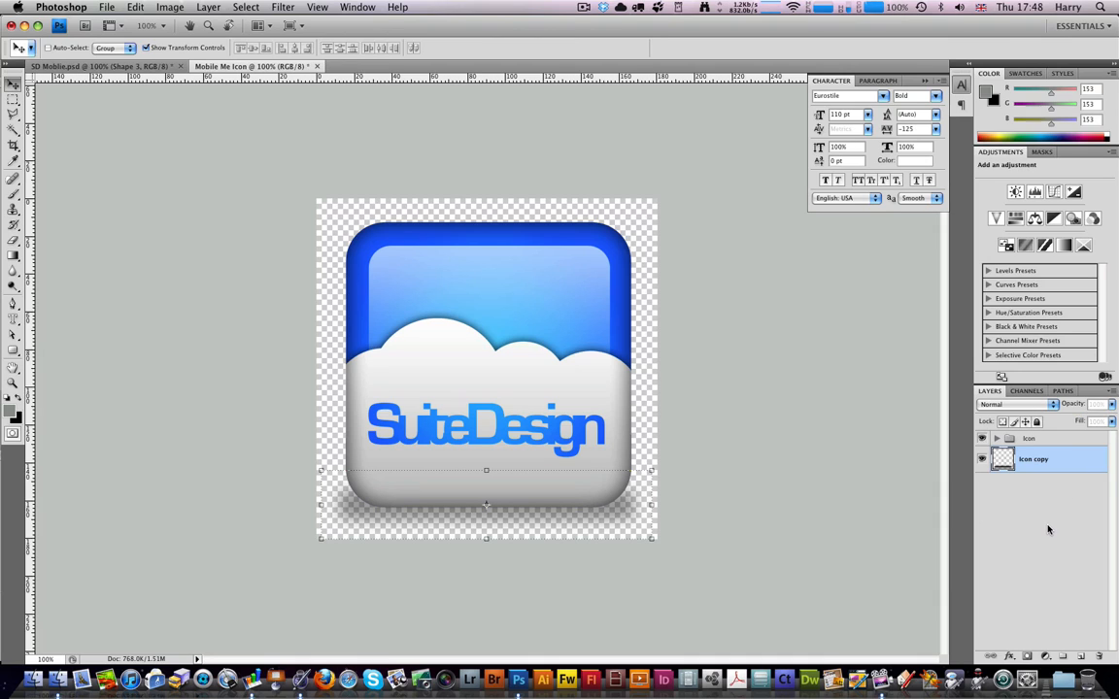
# Nudge the blurred shadow layer slightly up, deselect all layers, and compare the icon with the one in SD Moblie.psd
pyautogui.click(1062, 465)
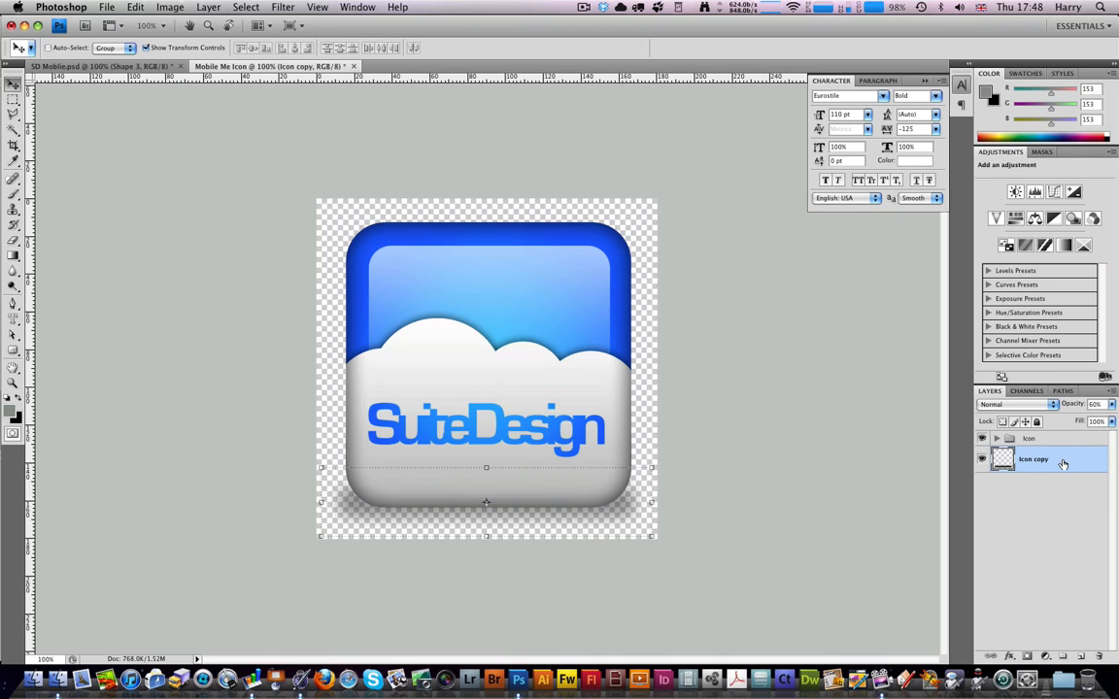
pyautogui.click(1058, 506)
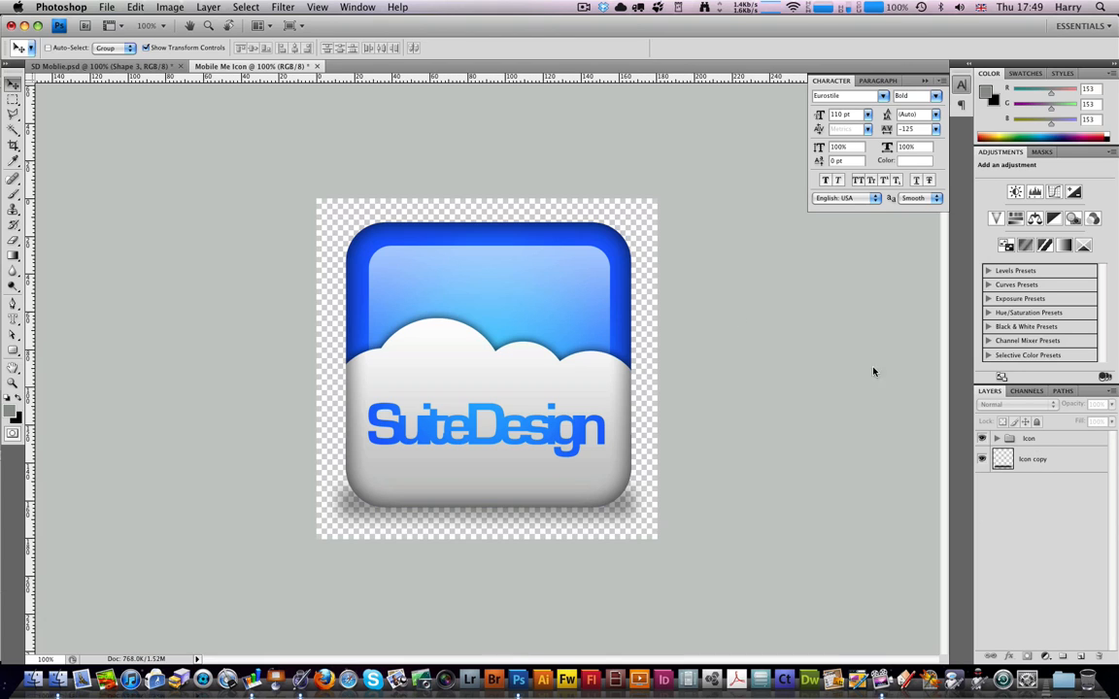
pyautogui.click(124, 70)
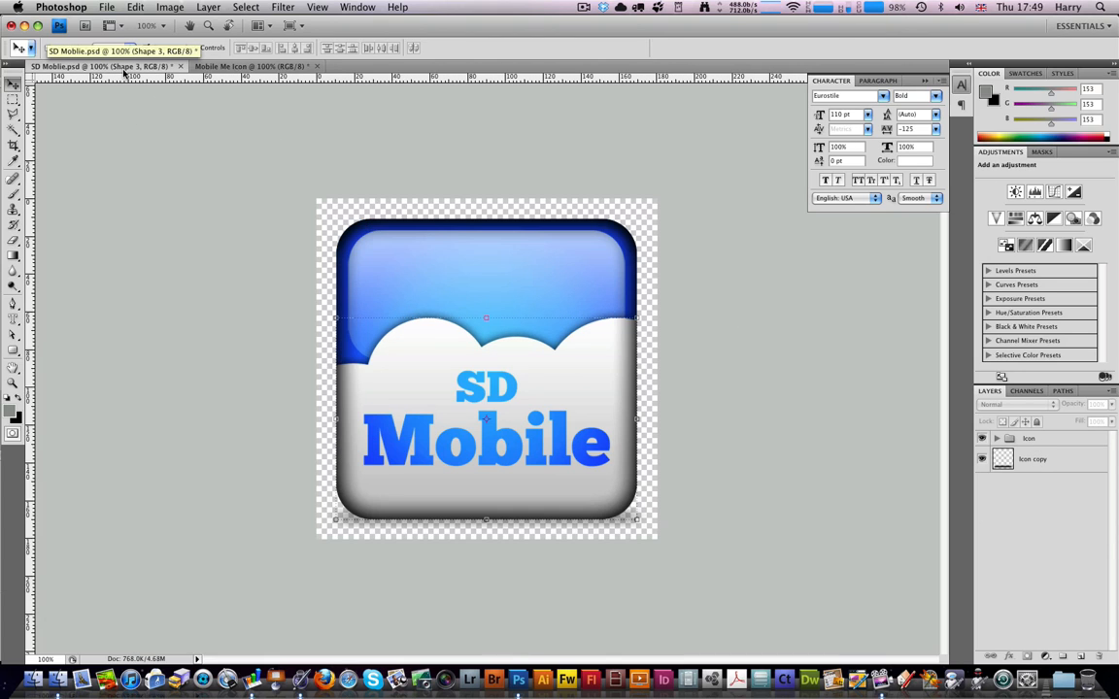
pyautogui.click(244, 66)
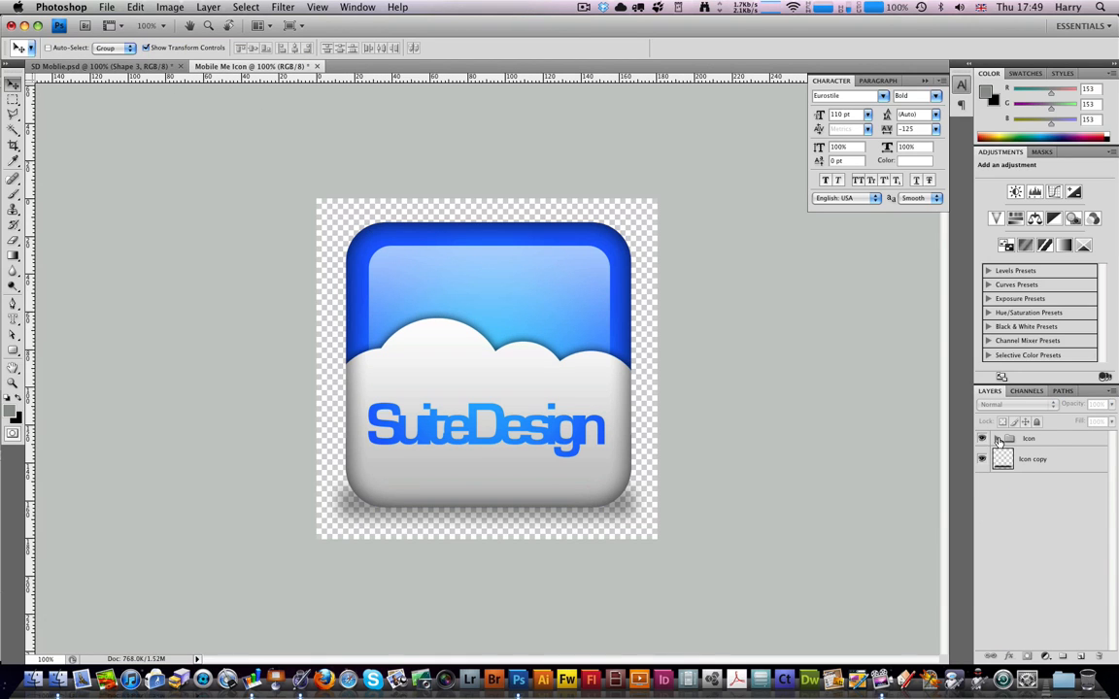
# Strengthen the Inner Shadow effect on the top layer of the Icon group: opacity 100%, choke 10%, size 59 px
pyautogui.click(1005, 439)
pyautogui.click(1073, 492)
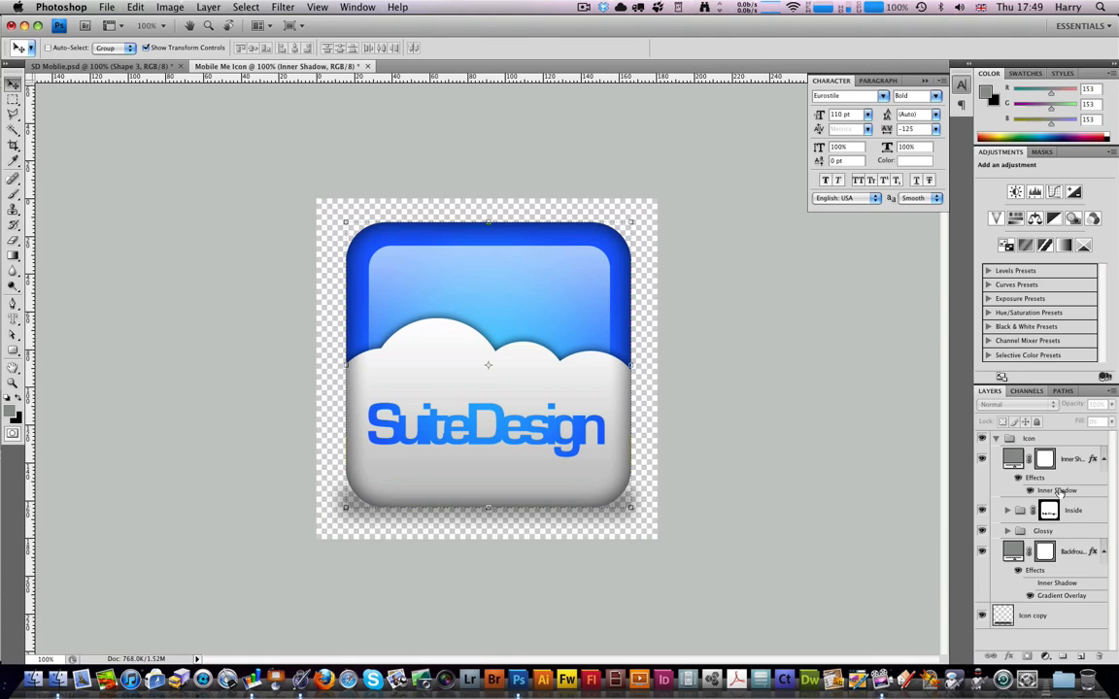
pyautogui.doubleClick(1073, 493)
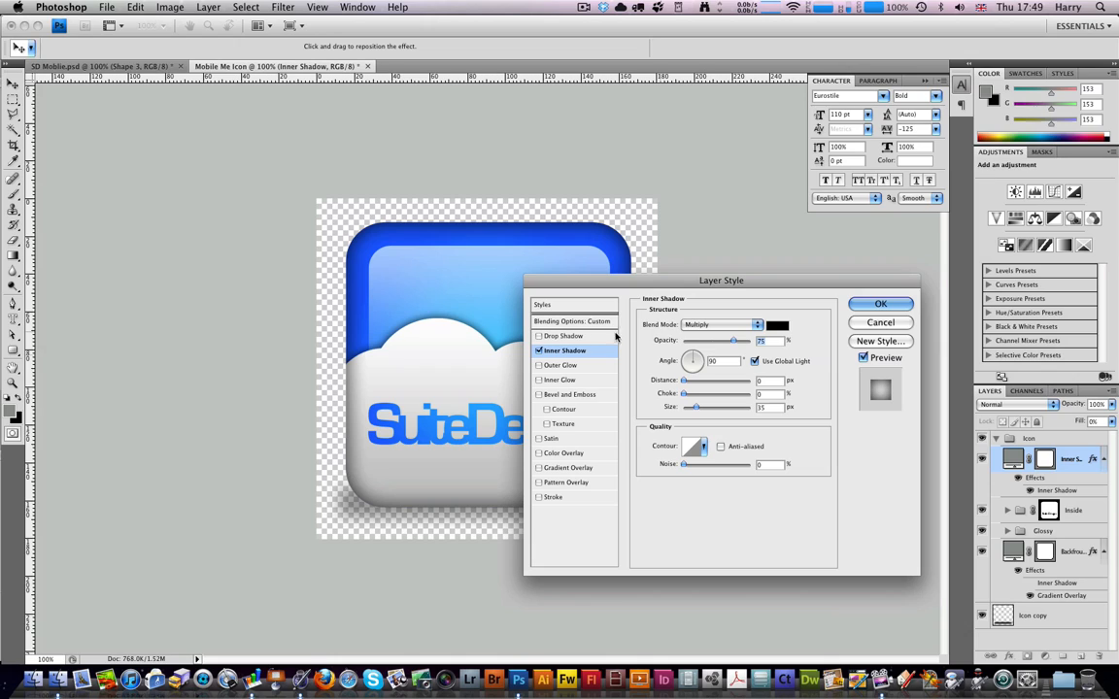
pyautogui.moveTo(735, 344); pyautogui.dragTo(754, 341)
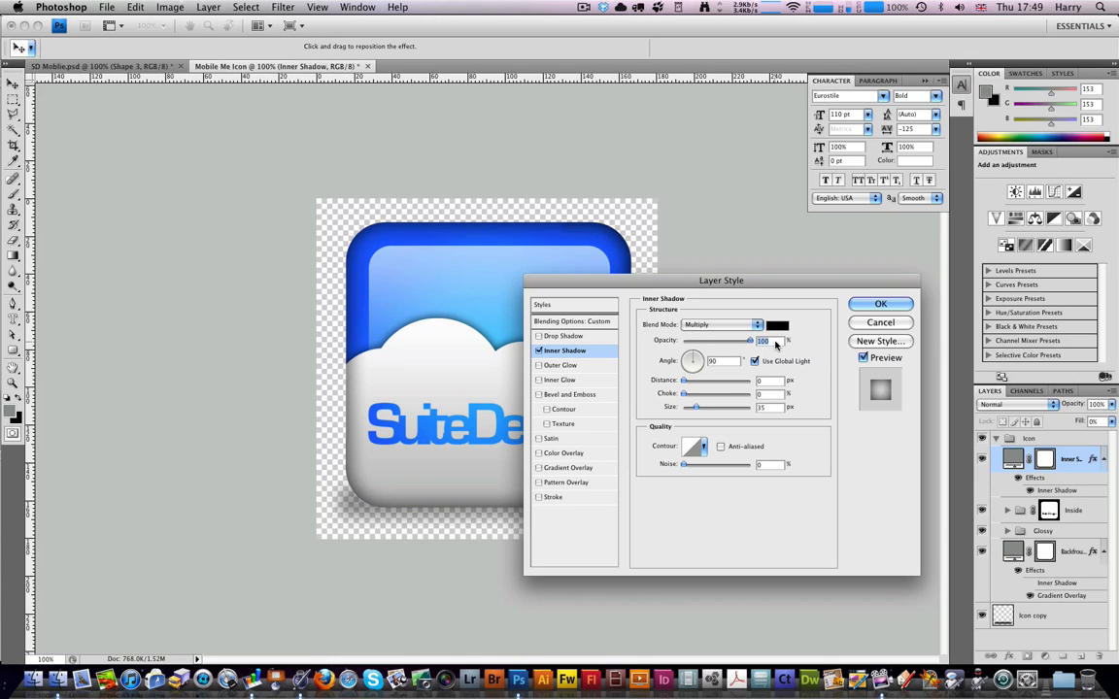
pyautogui.moveTo(687, 397); pyautogui.dragTo(703, 410)
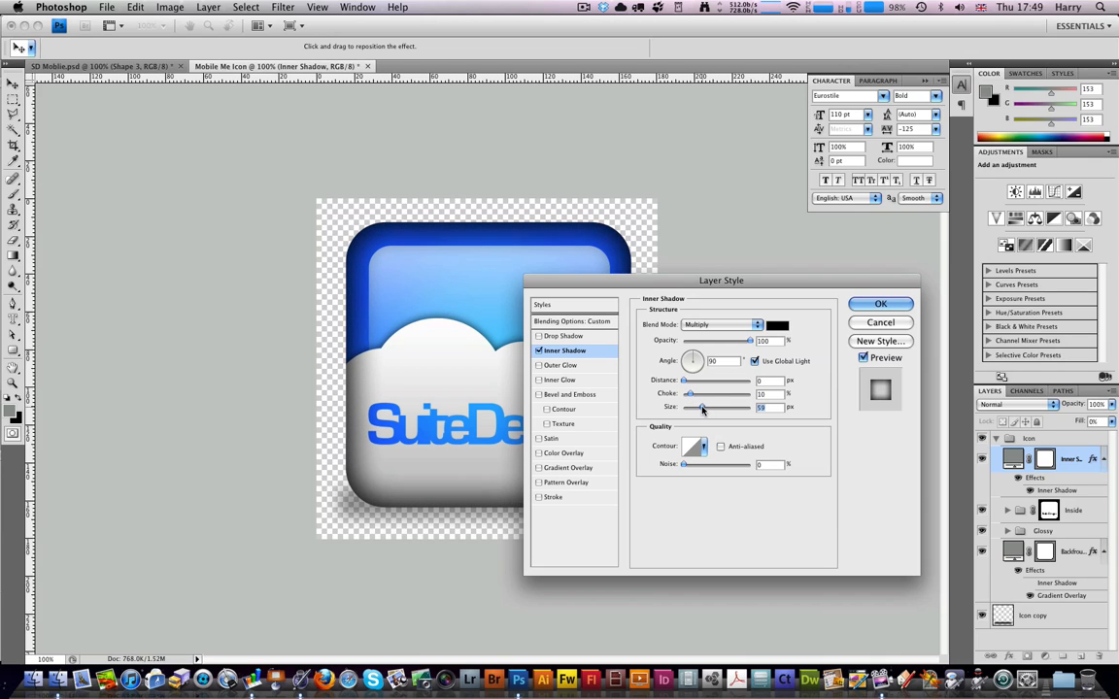
pyautogui.click(880, 304)
pyautogui.press('v')
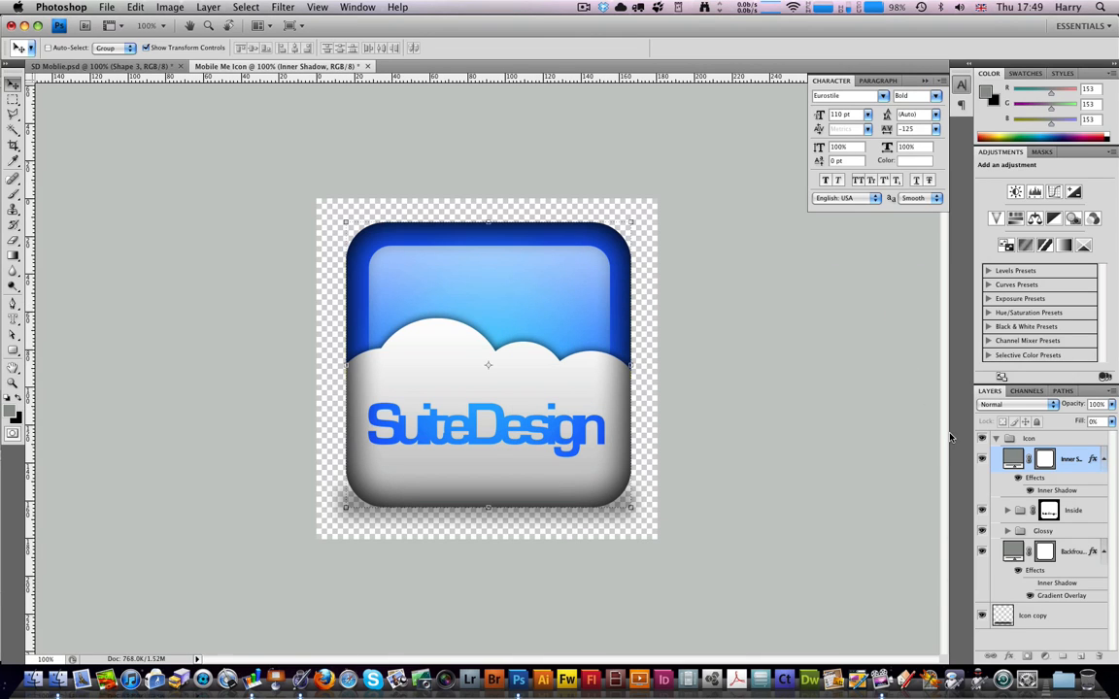